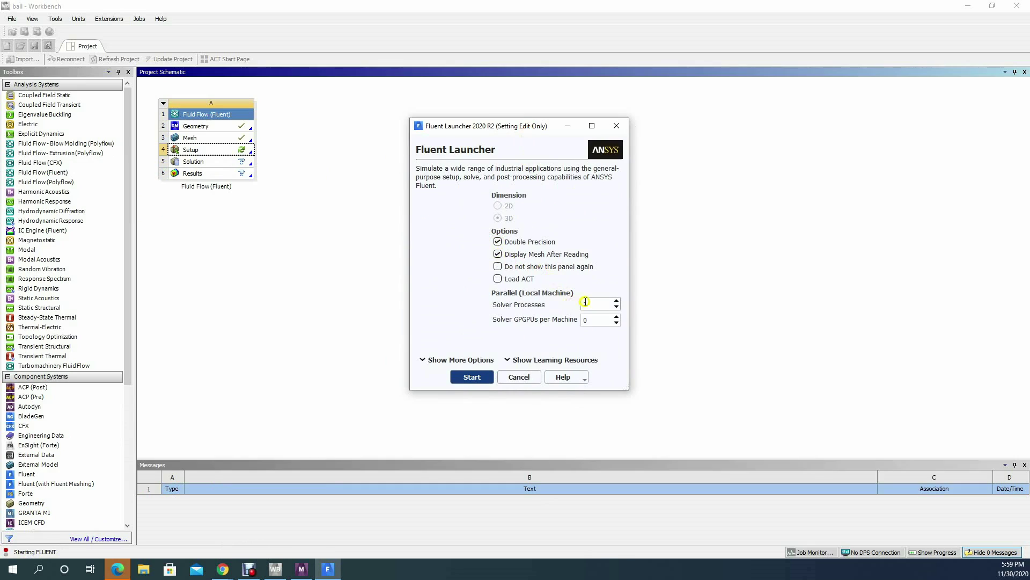
Start the Fluent session from the launcher and dismiss the Key Behavioral Changes notice.
click(589, 304)
click(474, 380)
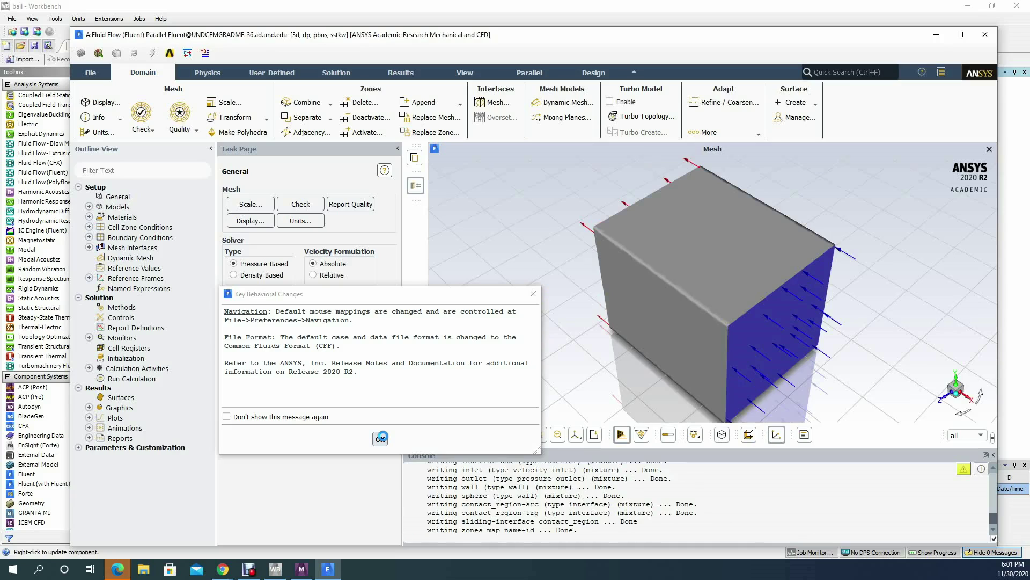
click(380, 438)
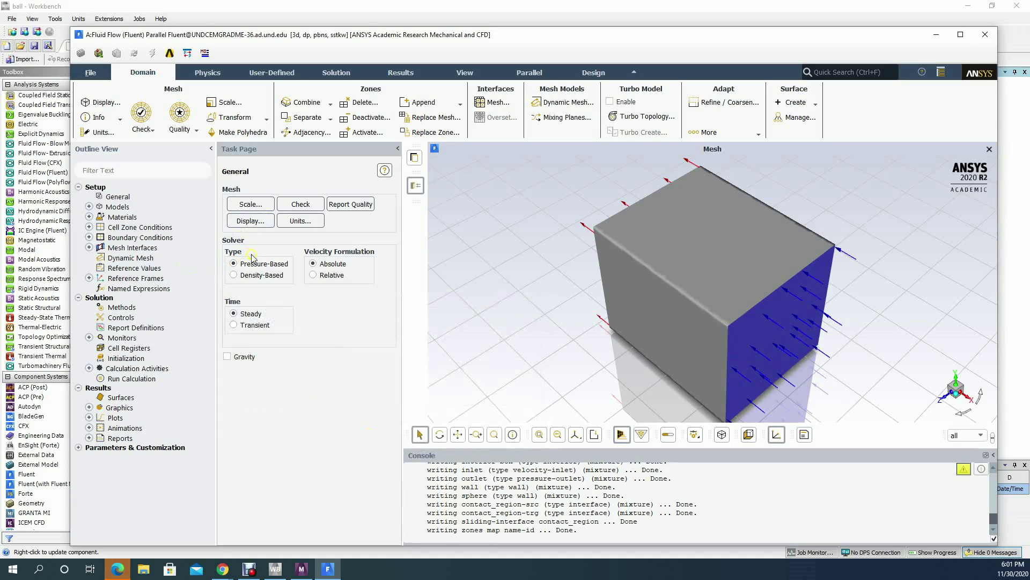
Set the solver's time formulation to Transient in the general settings.
click(234, 326)
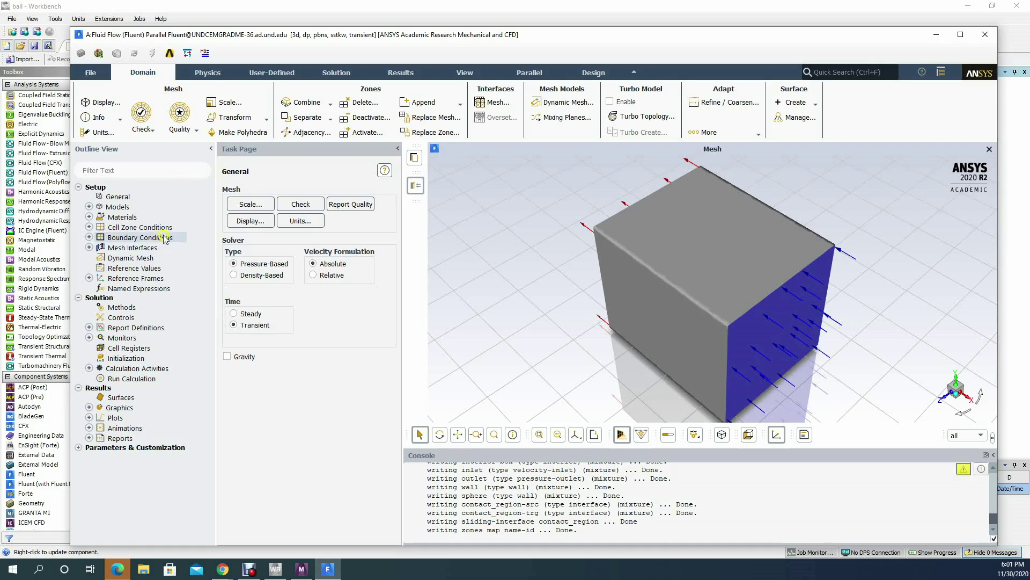
click(195, 217)
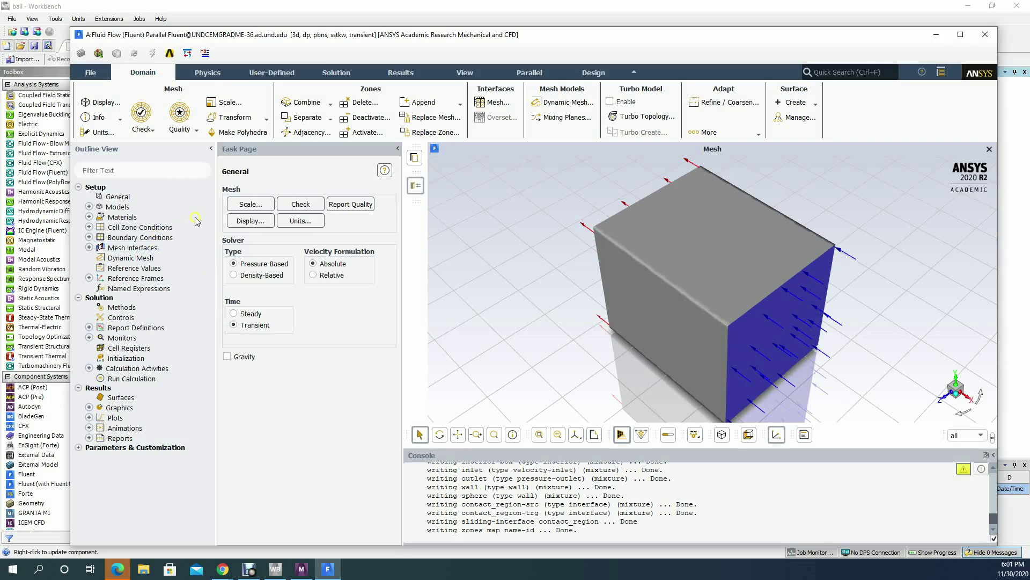
Set the viscous model to k-epsilon (2 eqn) with the Realizable variant and Standard Wall Functions.
double_click(115, 208)
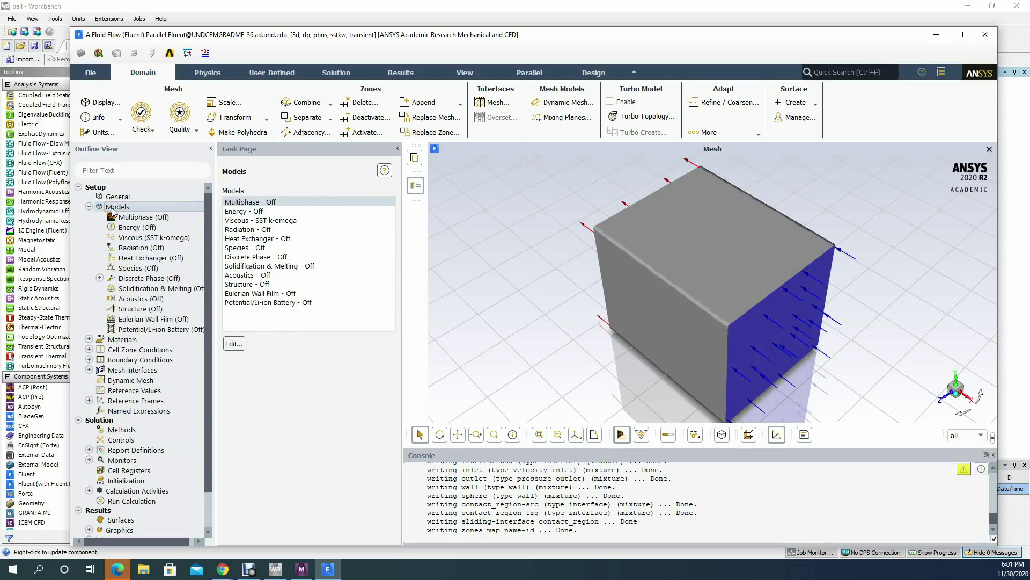
click(264, 221)
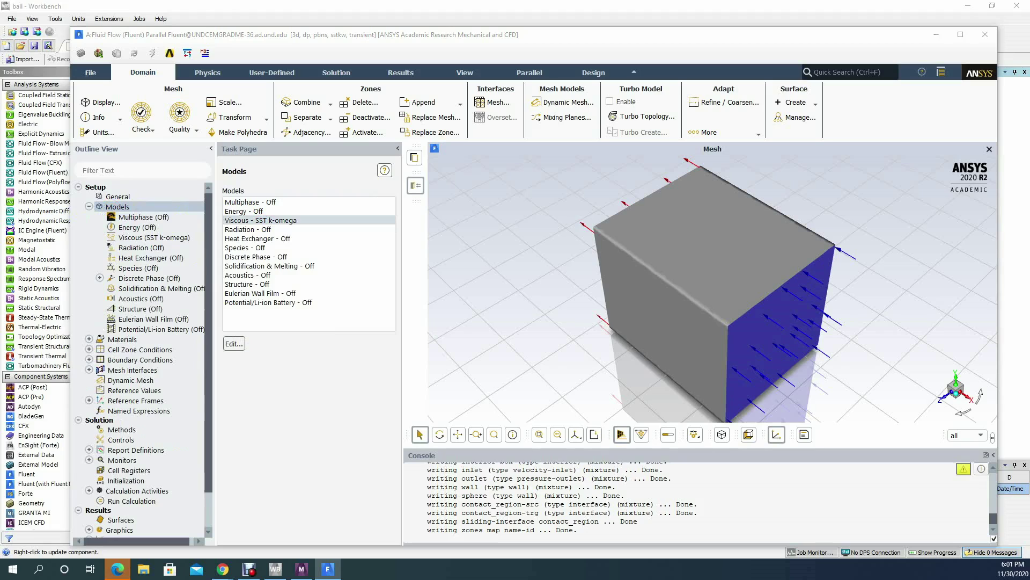
drag(503, 158, 575, 138)
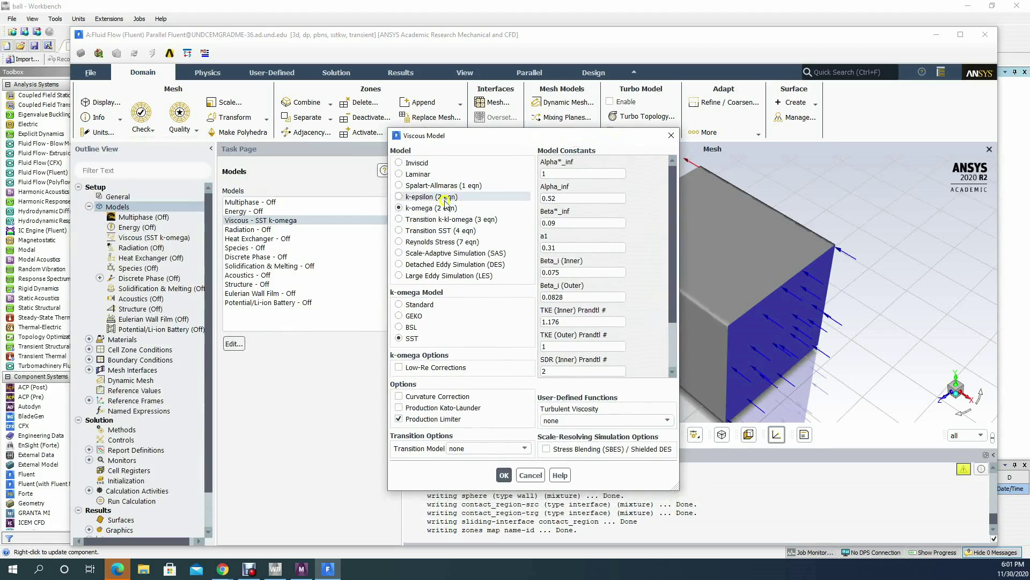
click(398, 197)
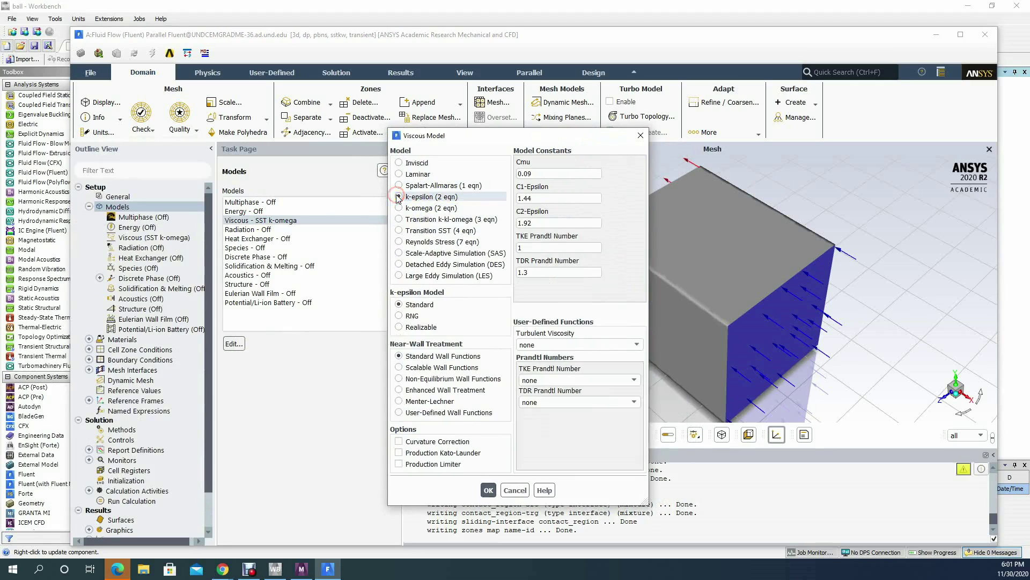
click(401, 328)
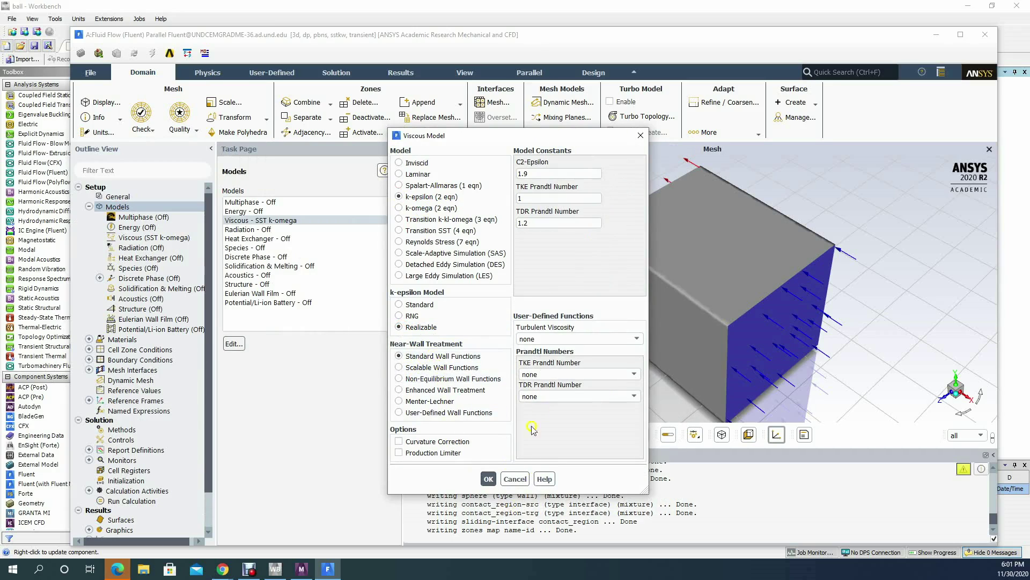
click(489, 478)
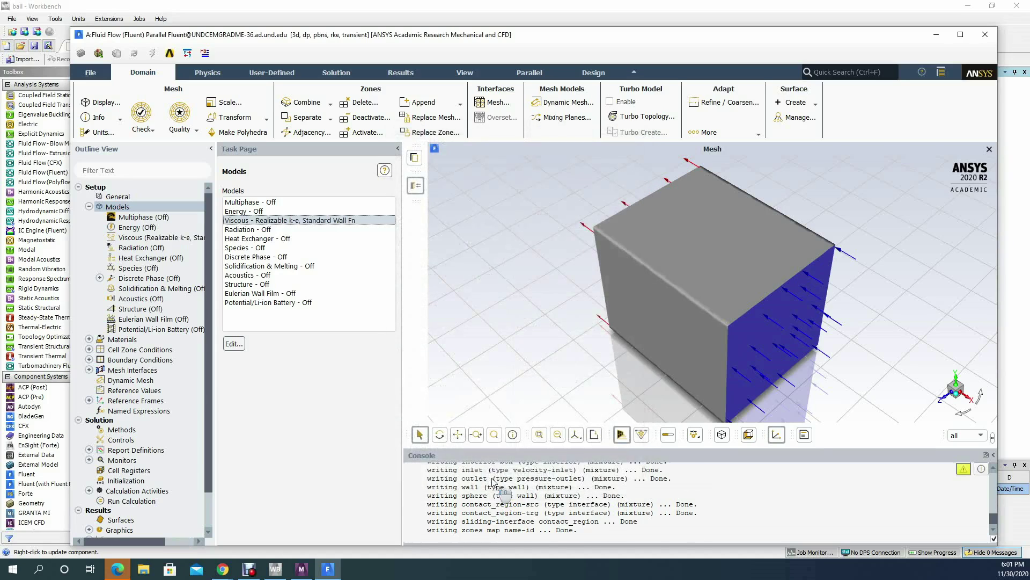
scroll(502, 493, up, 3)
click(251, 321)
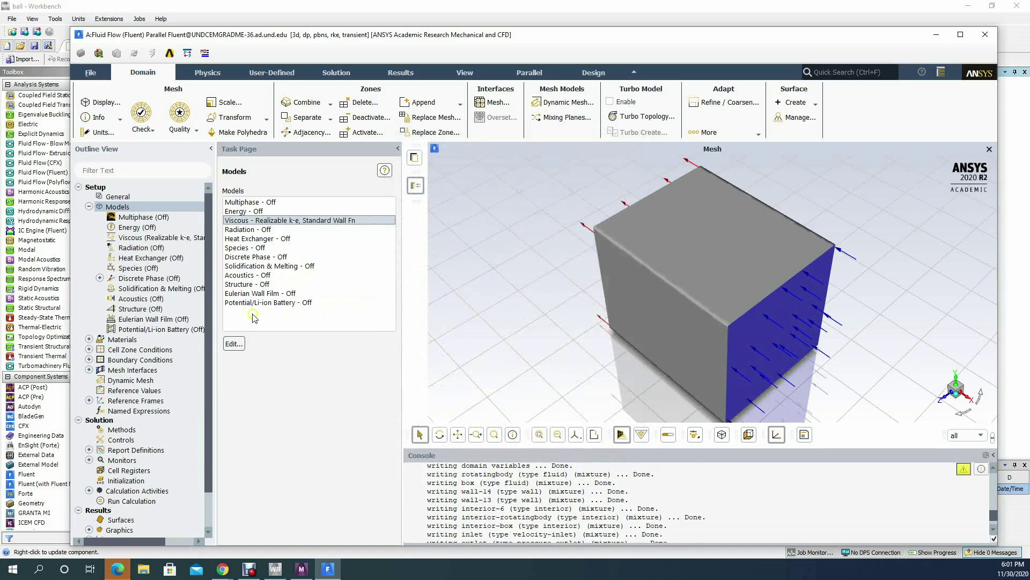
Set the viscosity of the fluid material air to sutherland, accepting the Three Coefficient Method defaults.
click(135, 339)
click(134, 339)
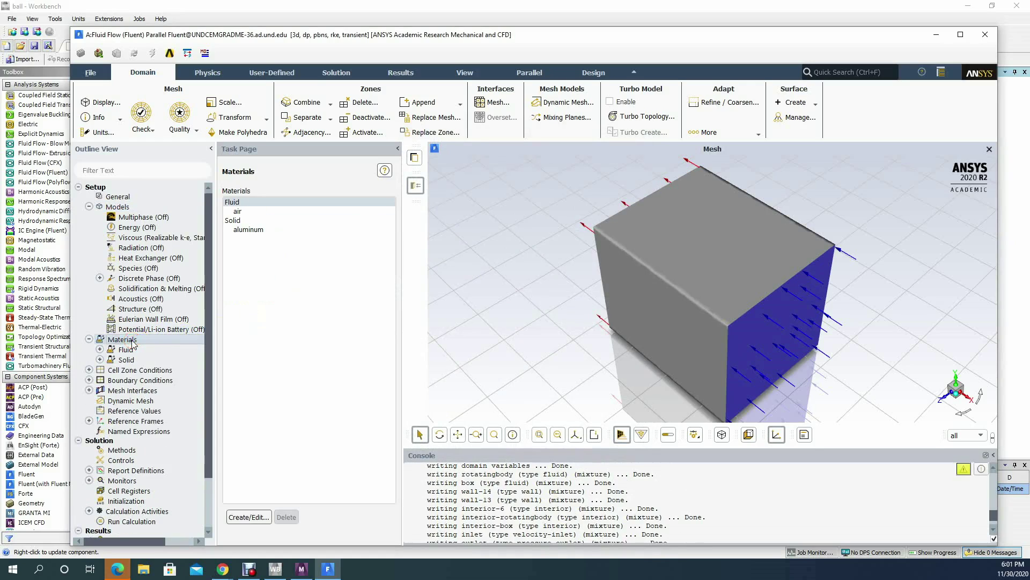
double_click(264, 212)
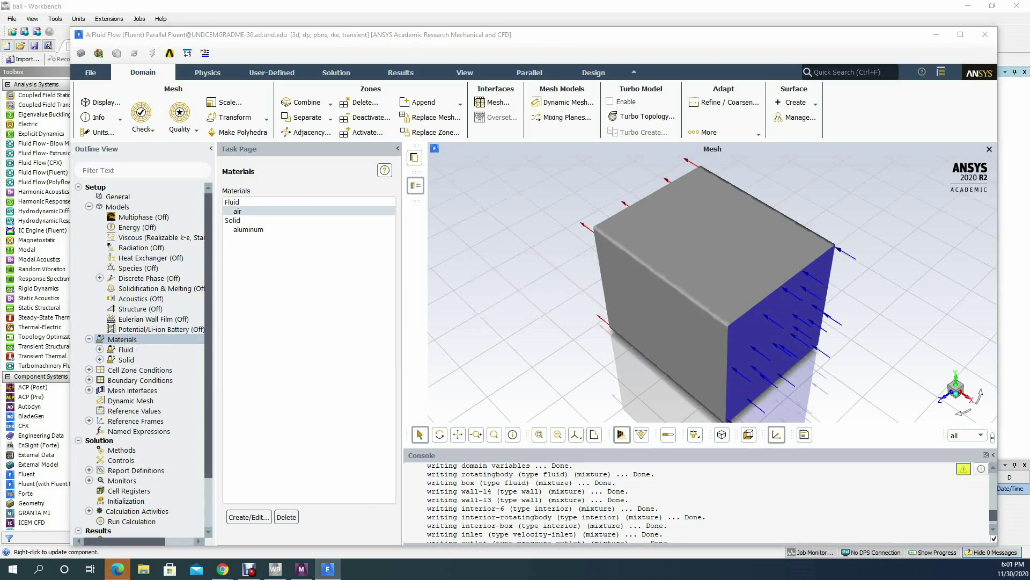
drag(248, 214, 660, 230)
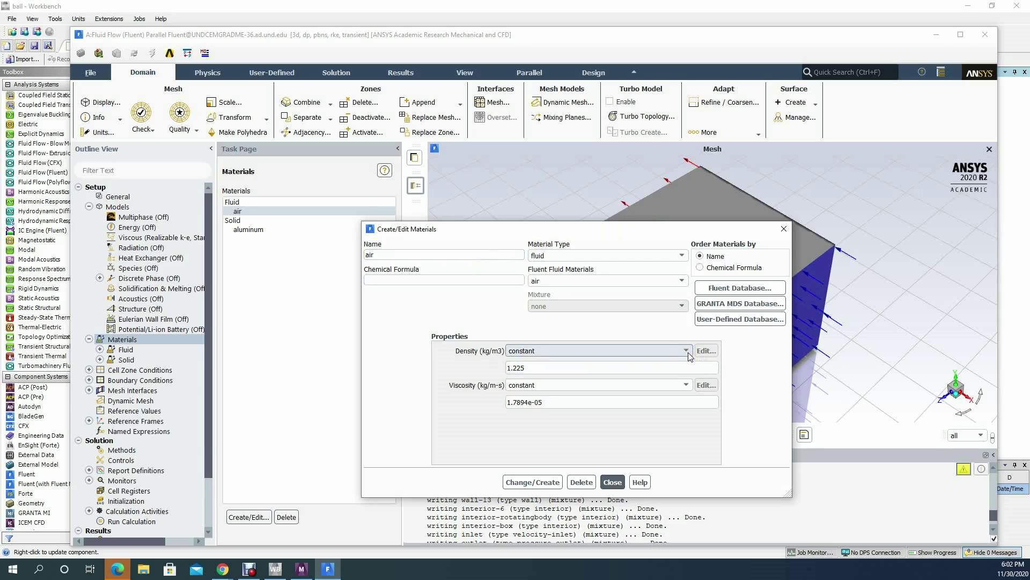
click(609, 475)
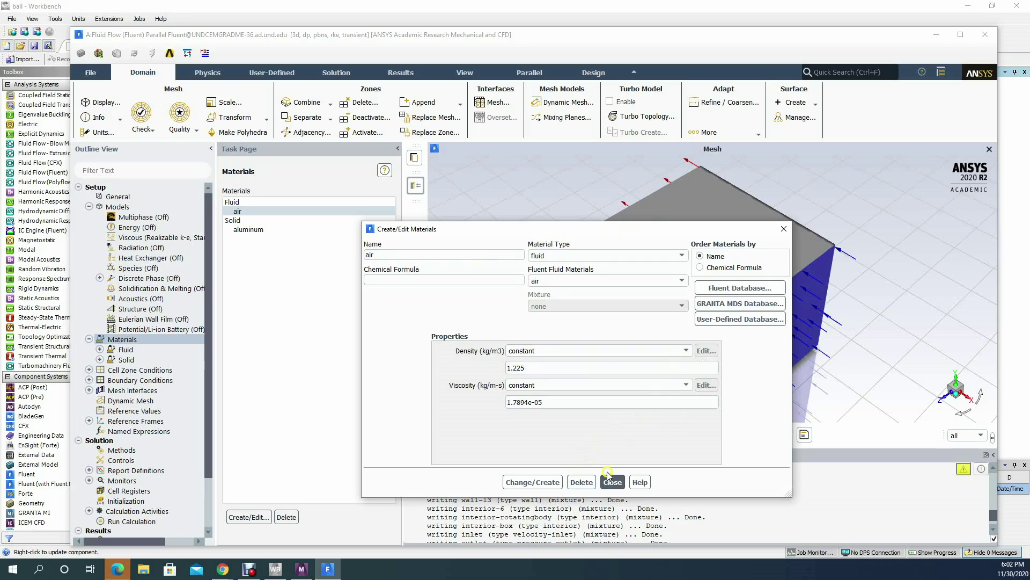
click(687, 385)
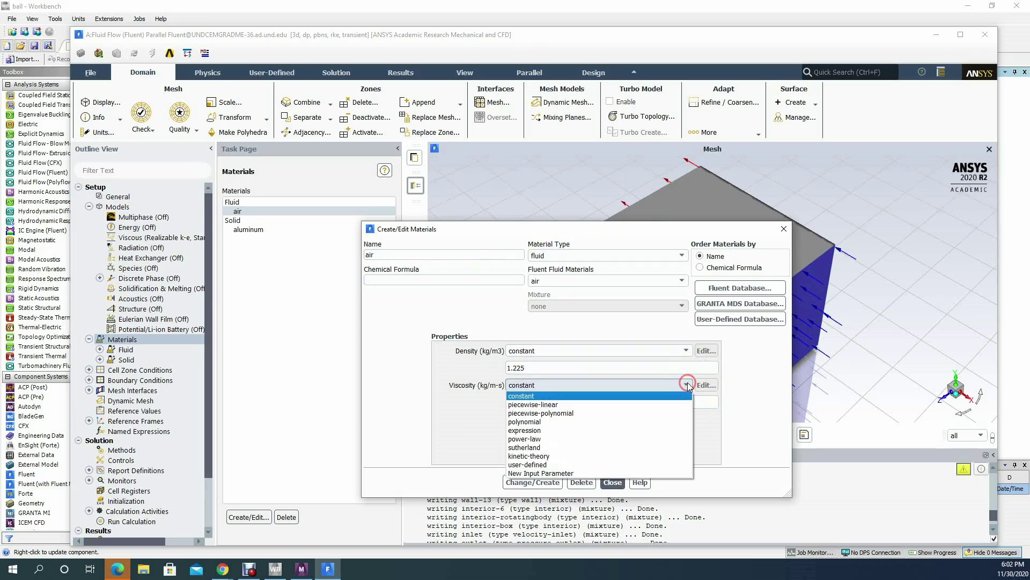
click(688, 385)
click(688, 384)
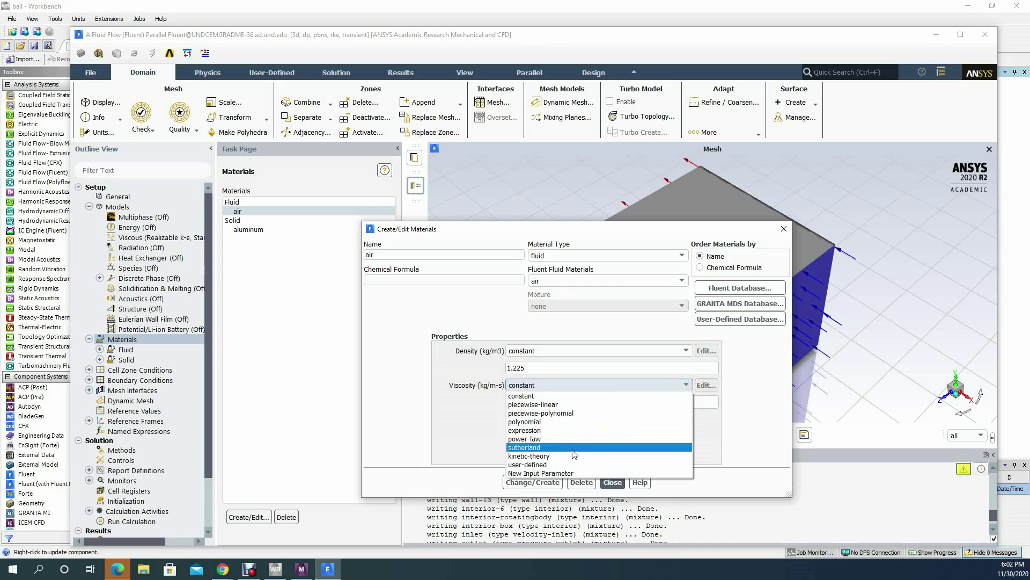
click(573, 449)
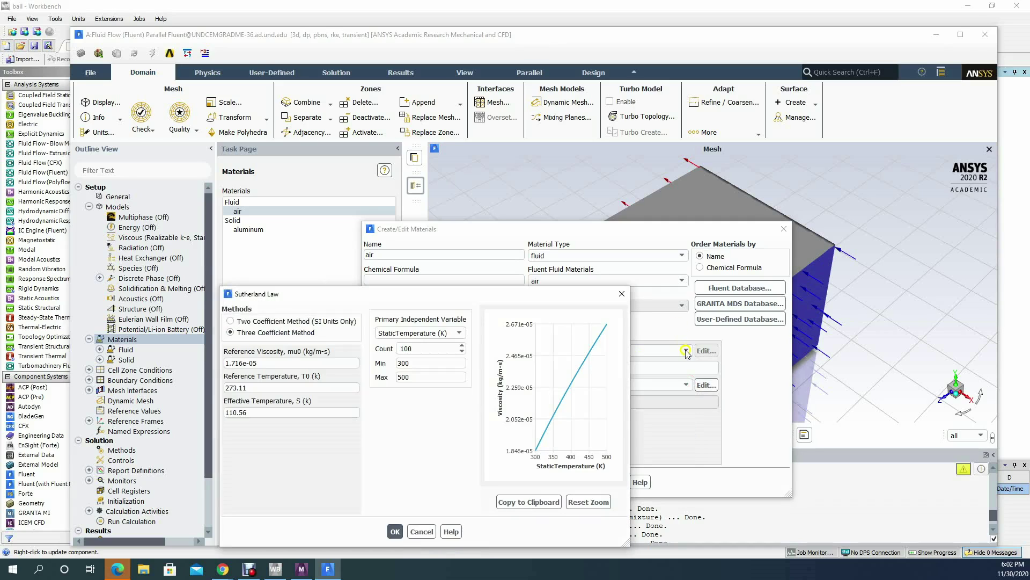
click(395, 531)
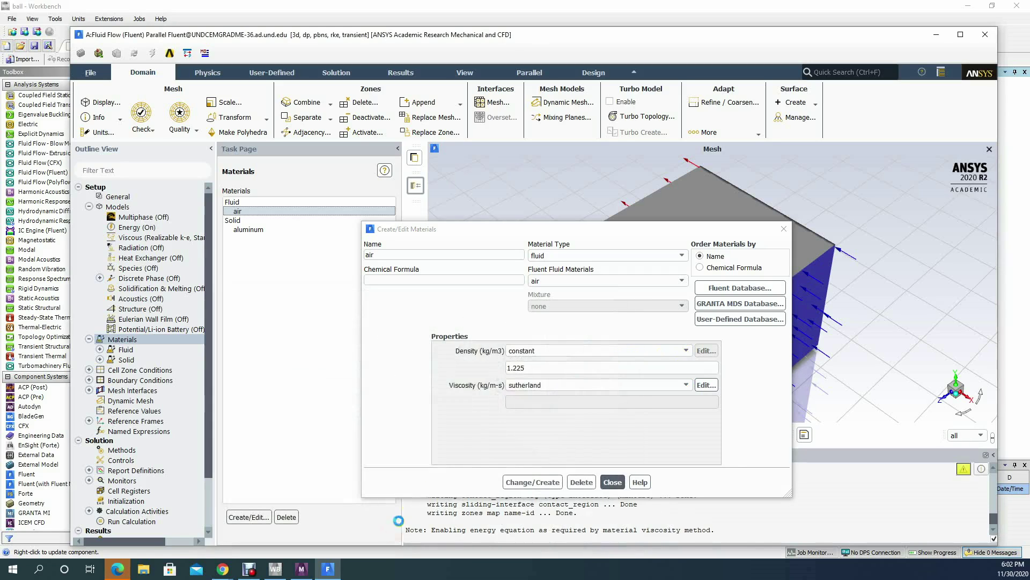
Set the density of air to ideal-gas, apply the material changes and close the material editor.
click(696, 350)
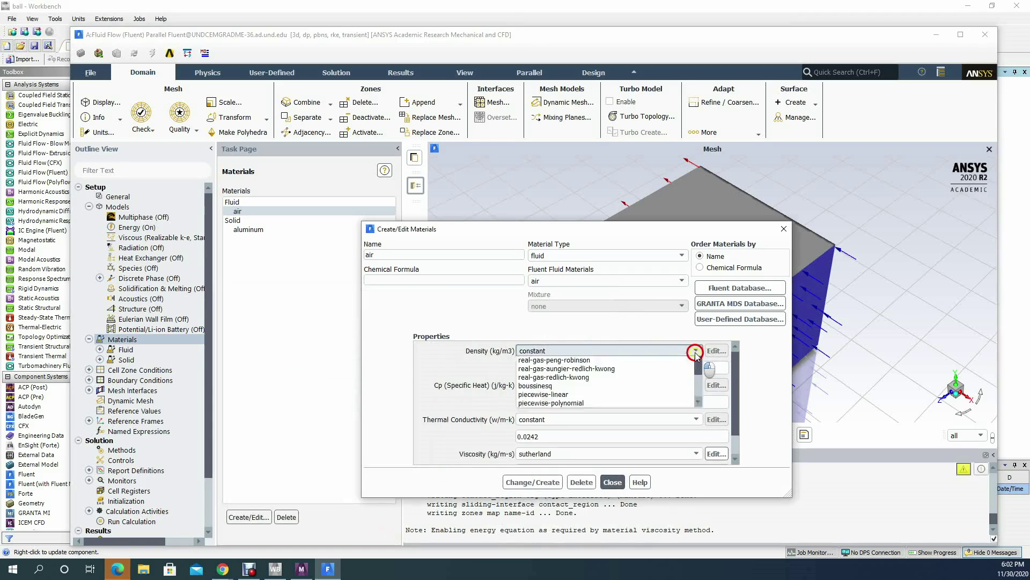
click(537, 371)
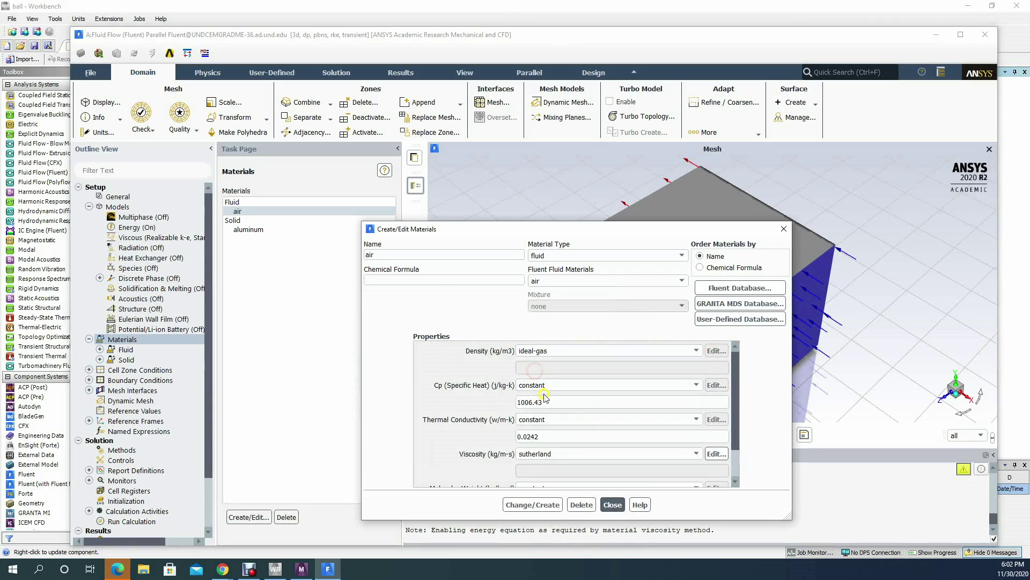
click(556, 502)
click(523, 505)
click(523, 504)
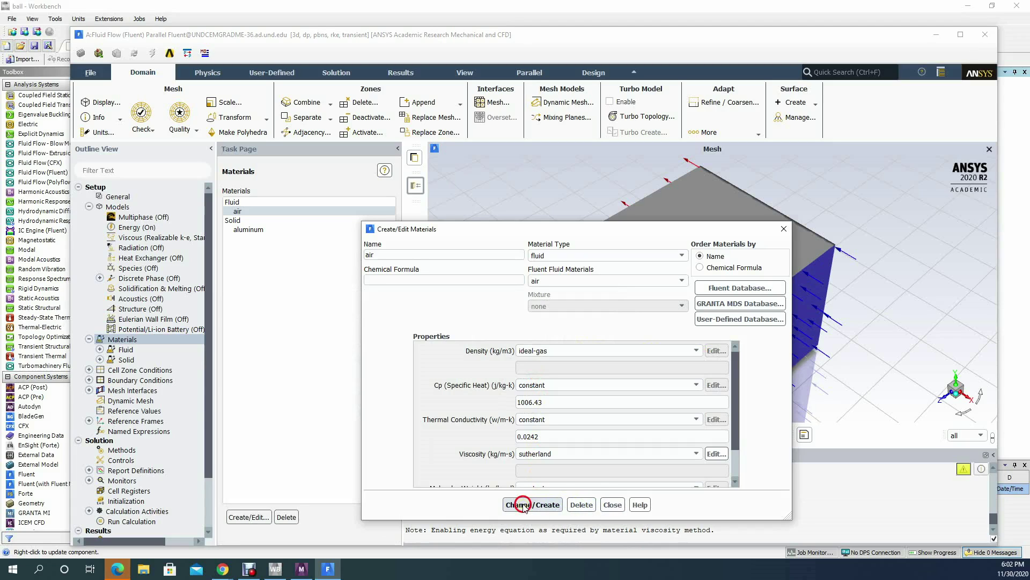
click(612, 504)
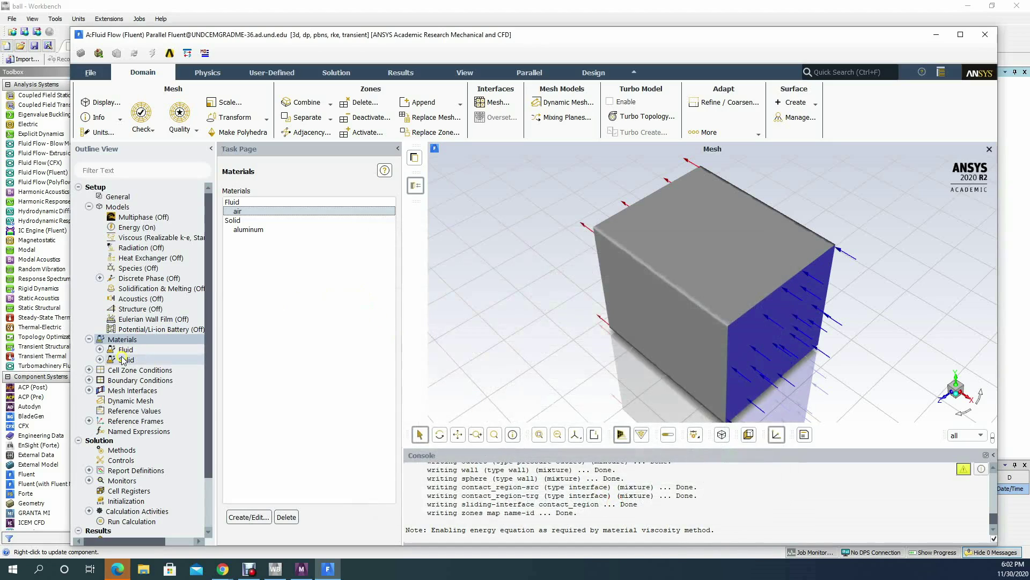
Edit the rotatingbody cell zone and enable Mesh Motion for it.
click(86, 369)
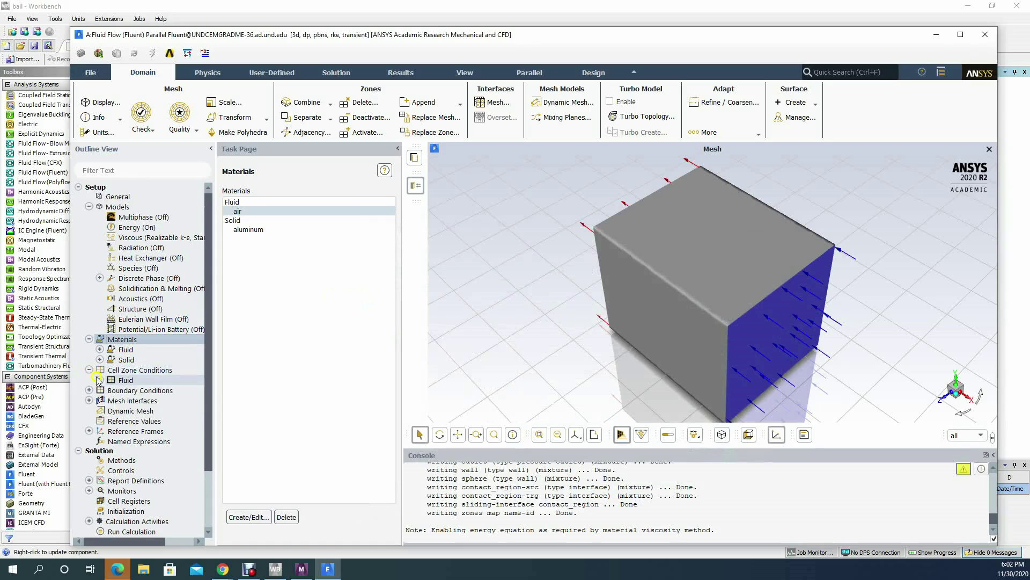
click(98, 380)
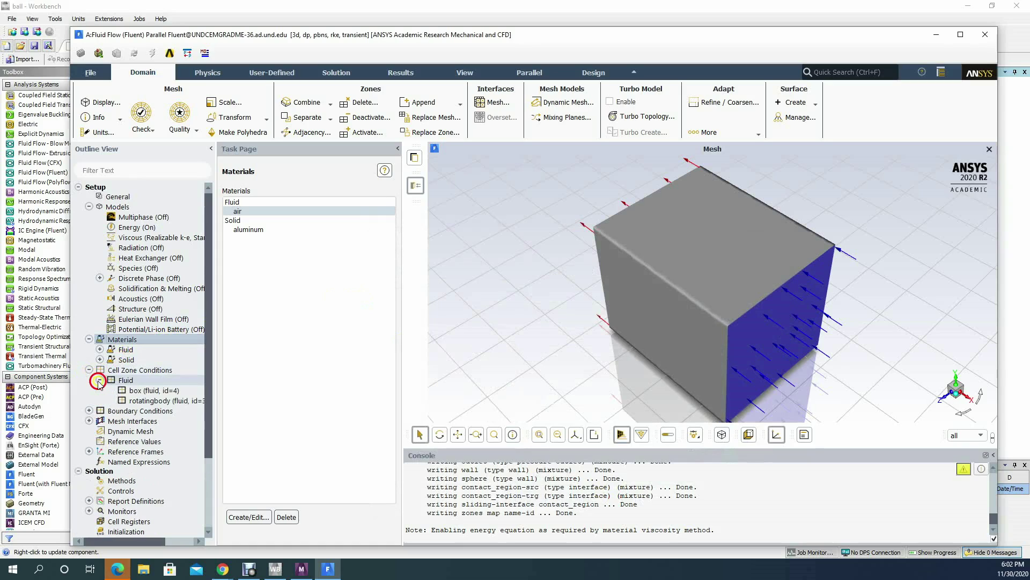
double_click(142, 371)
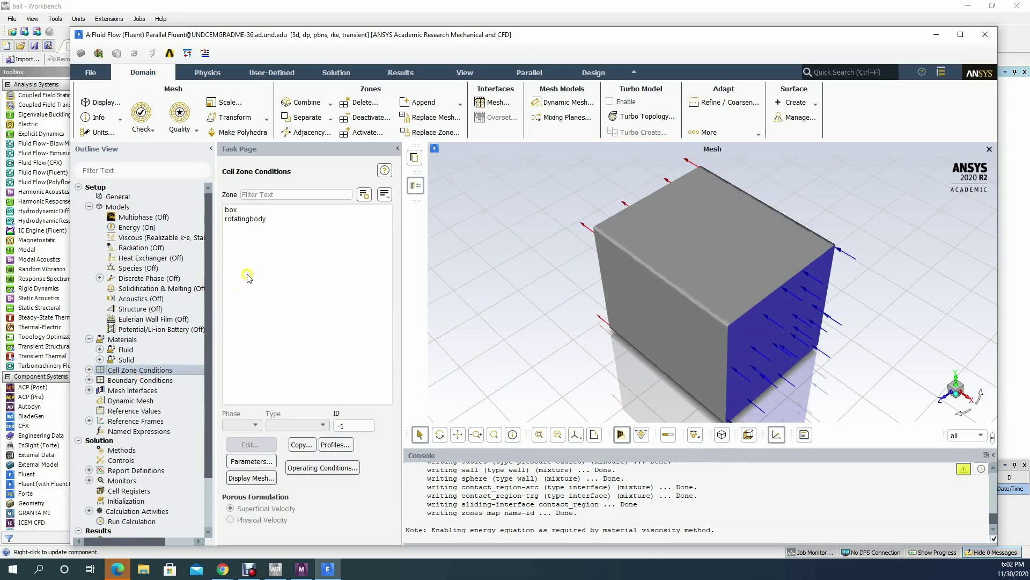
click(250, 218)
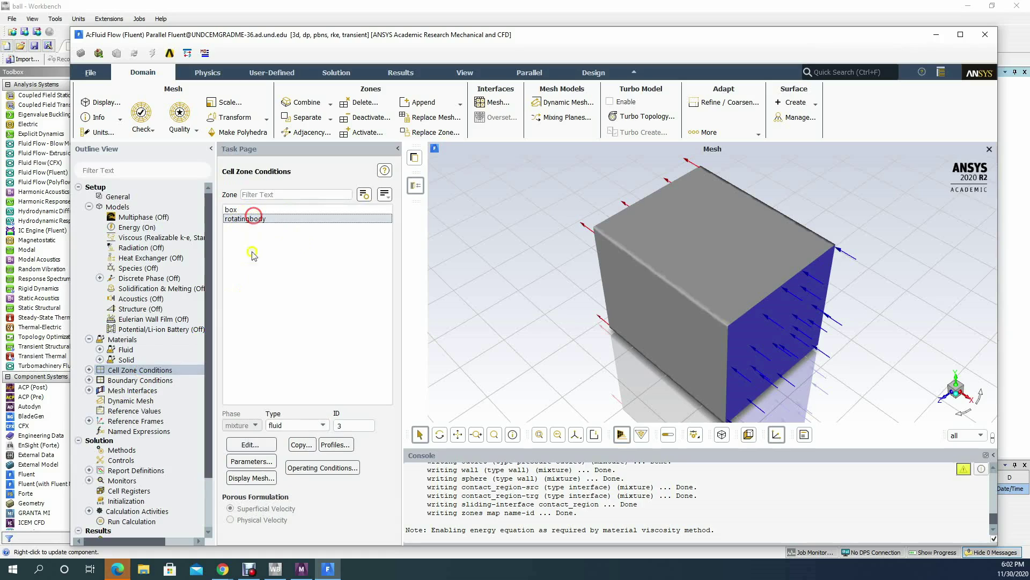
click(256, 447)
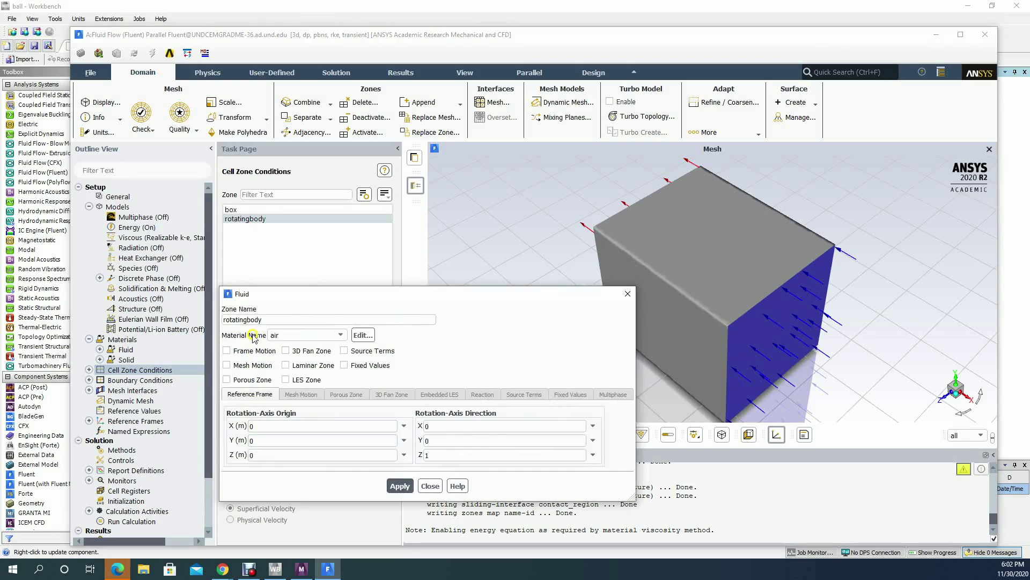
click(227, 365)
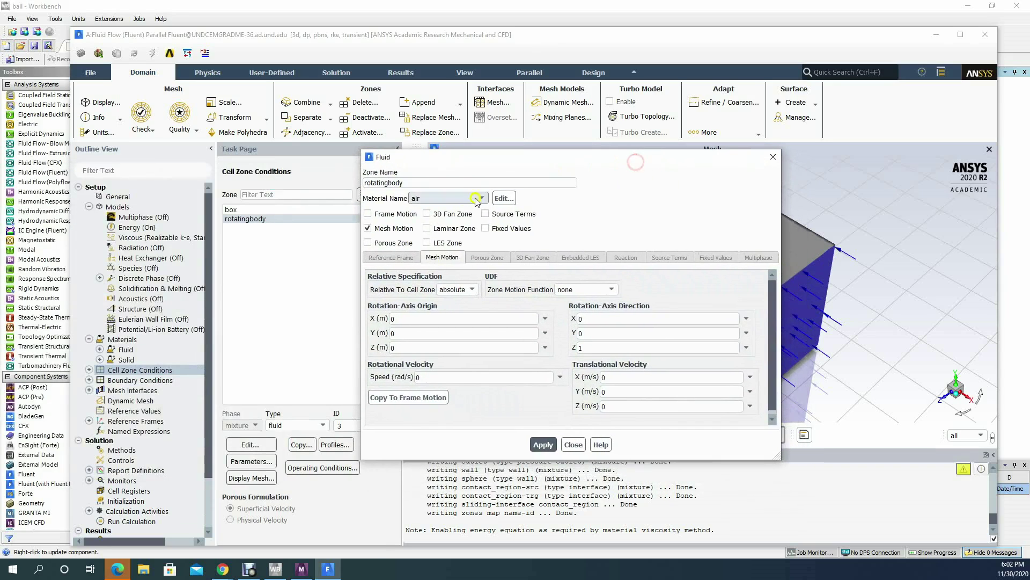
Set the rotation-axis direction of the rotatingbody mesh motion to X 1, Y 0, Z 0.
click(404, 320)
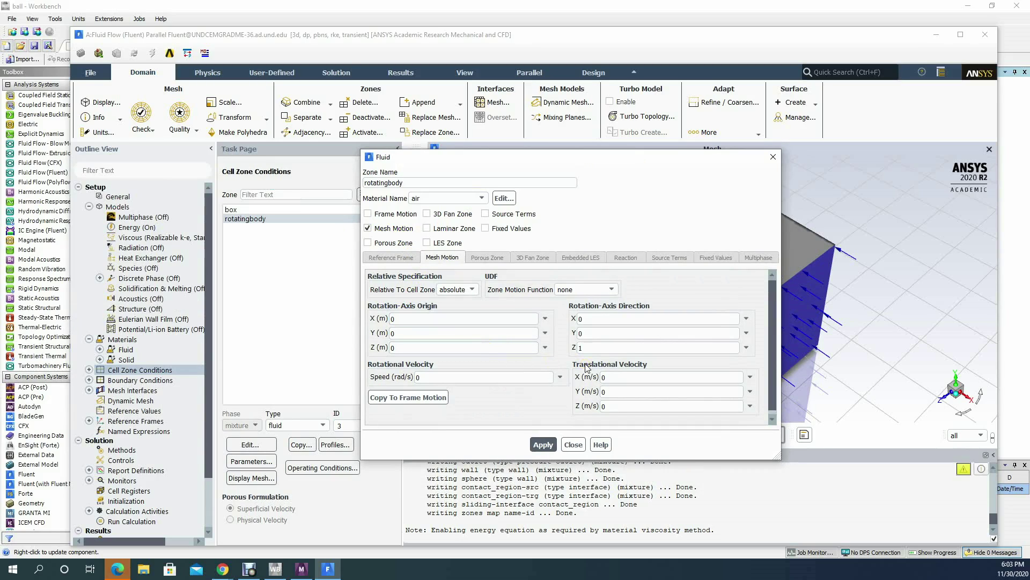
click(591, 348)
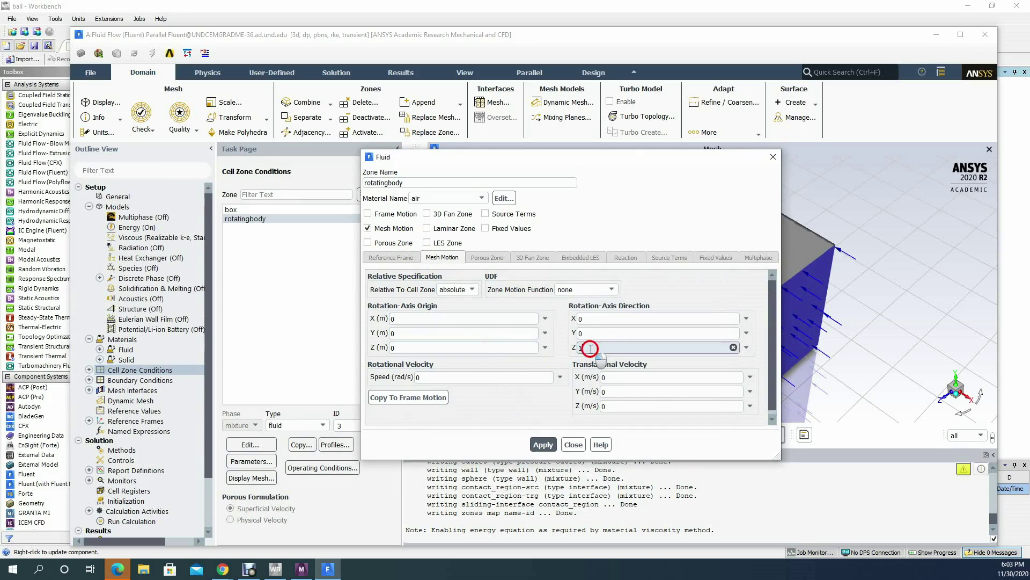
key(BackSpace)
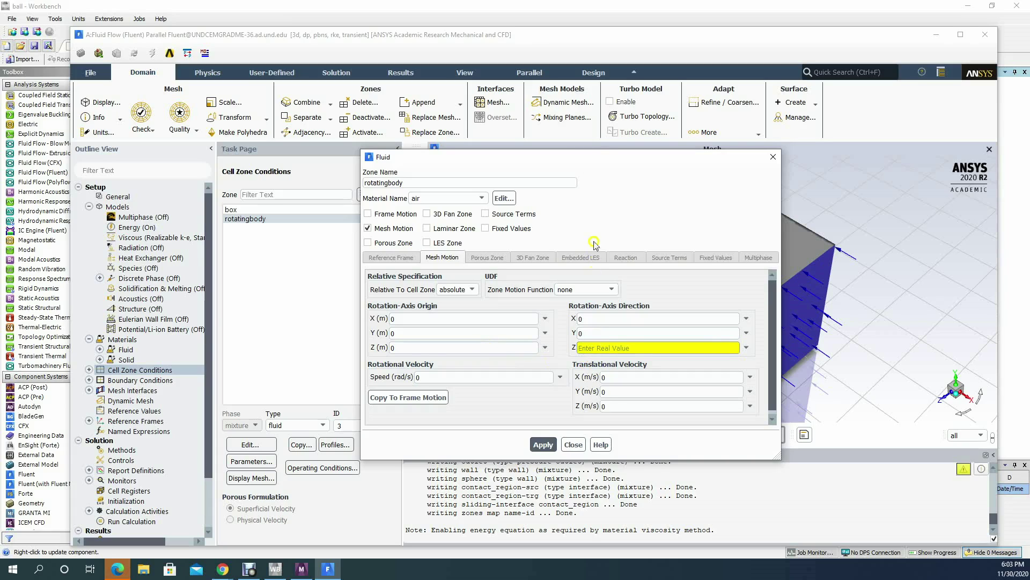
drag(593, 165, 401, 173)
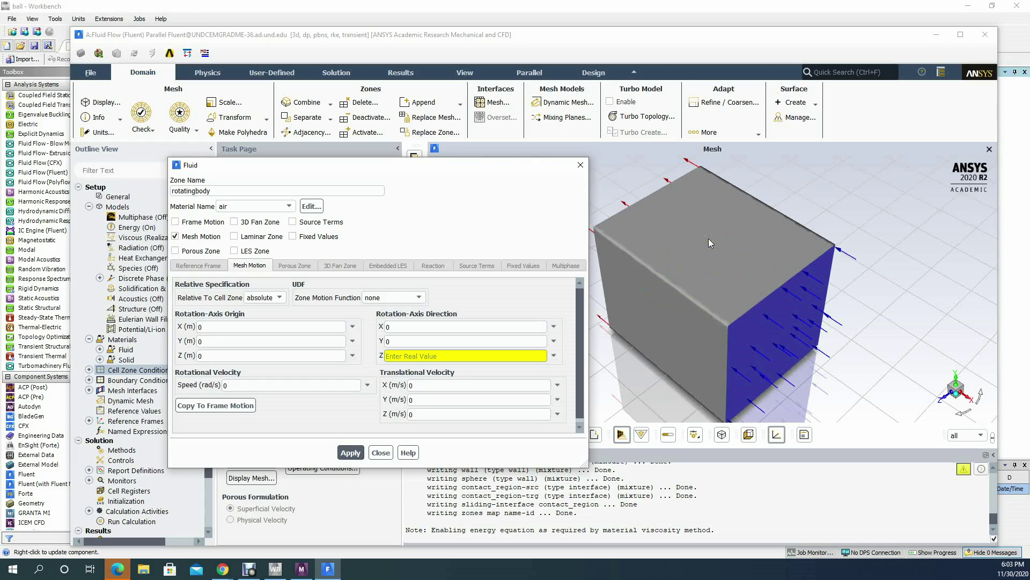
click(412, 328)
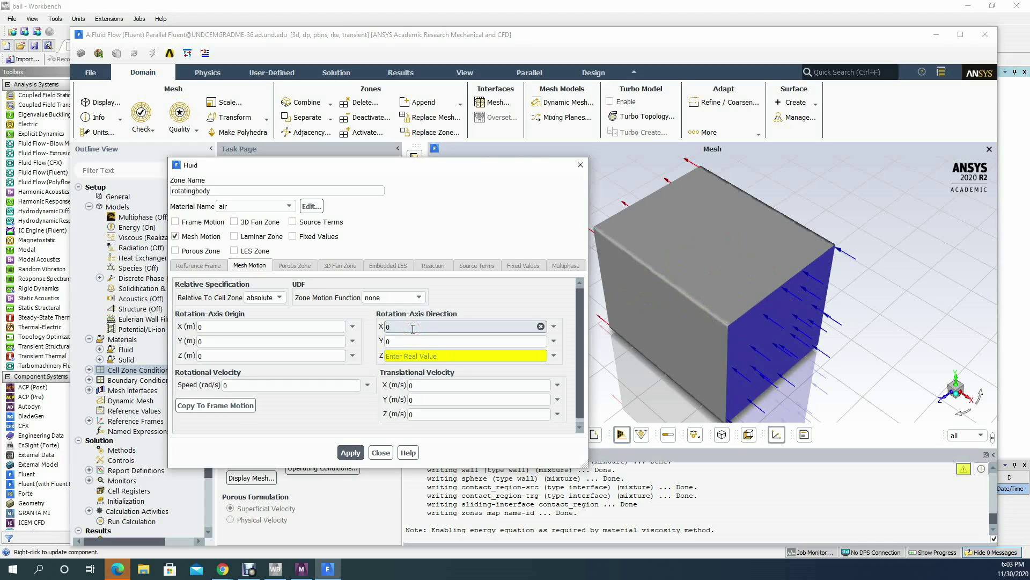
key(BackSpace)
text(1)
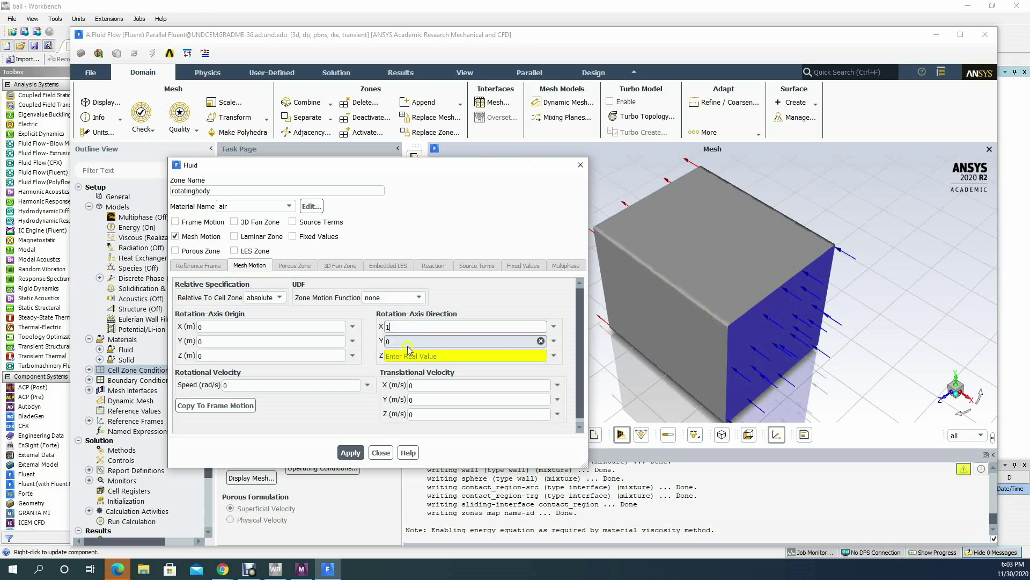
click(408, 354)
text(0)
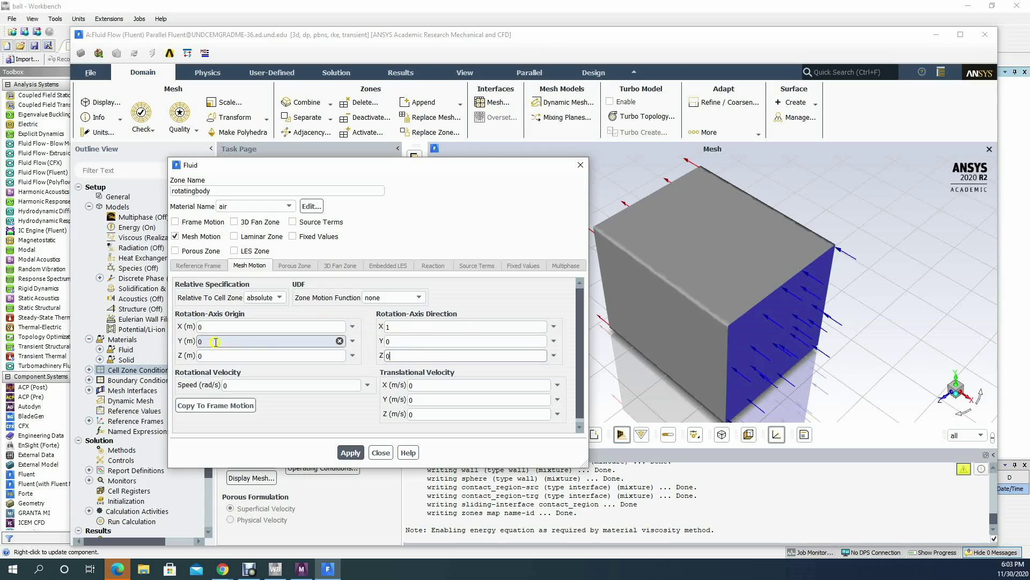
Change the unit for angular-velocity to rpm and close the unit settings.
click(236, 386)
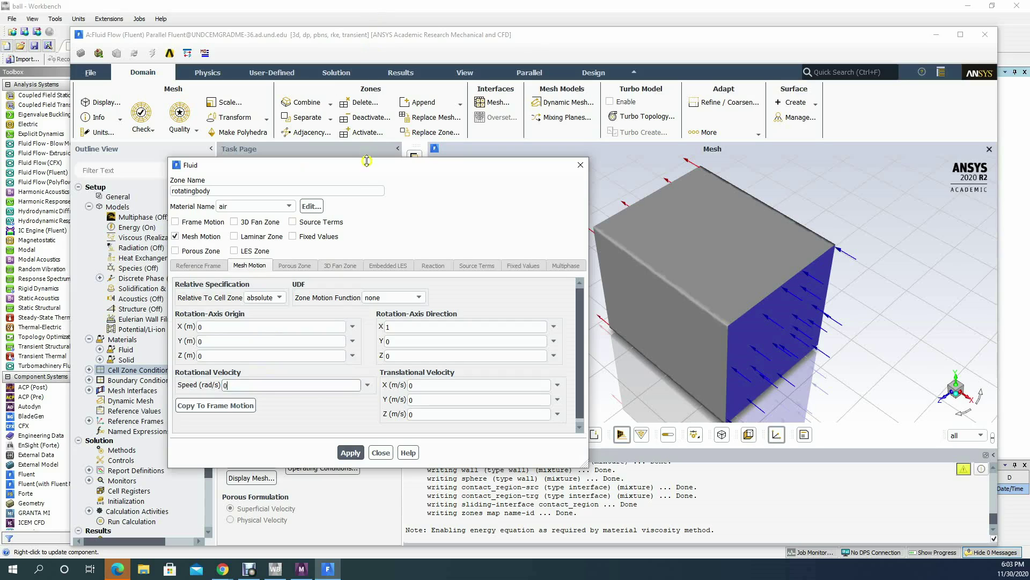
drag(372, 171, 453, 174)
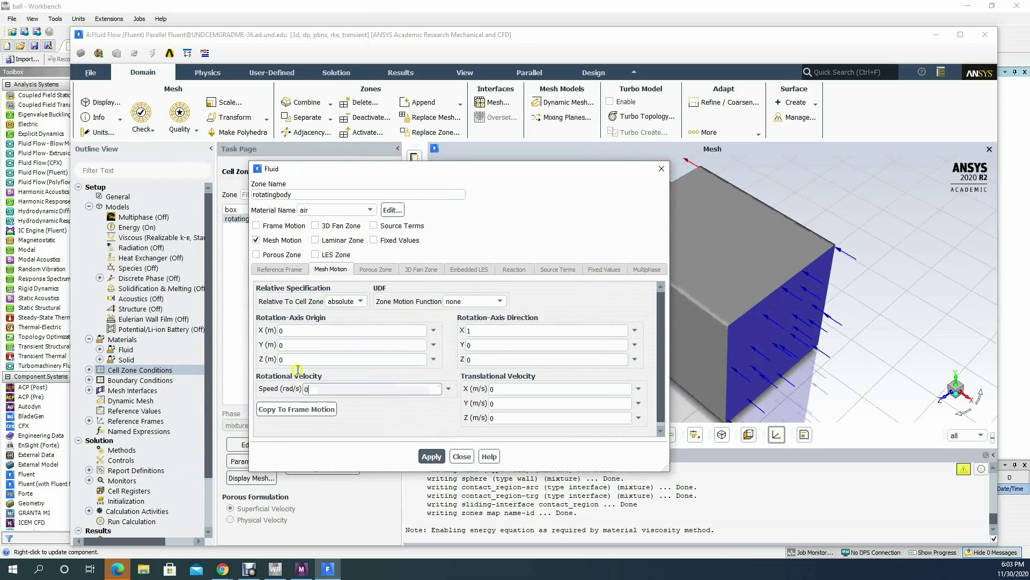
click(111, 132)
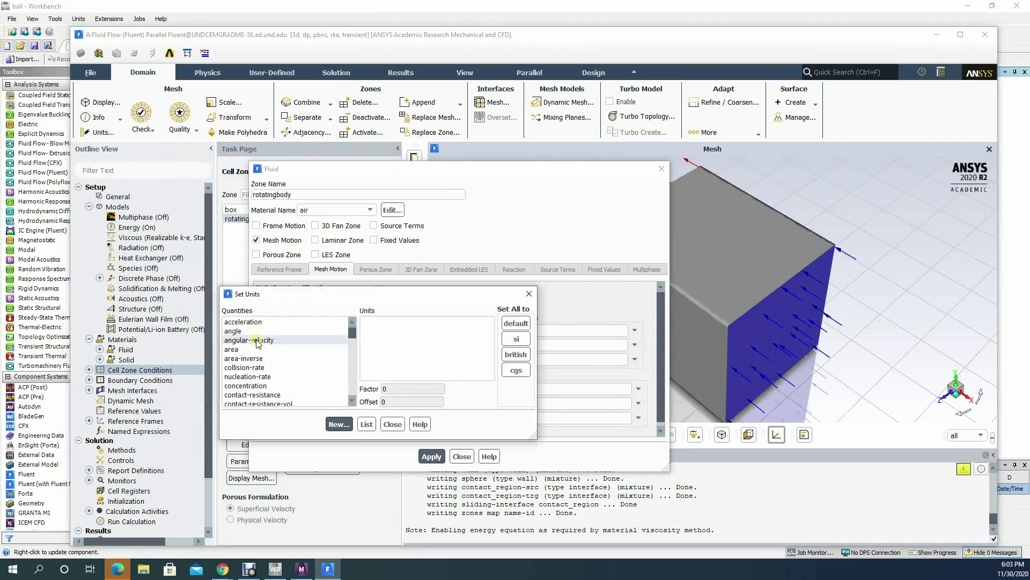
click(257, 340)
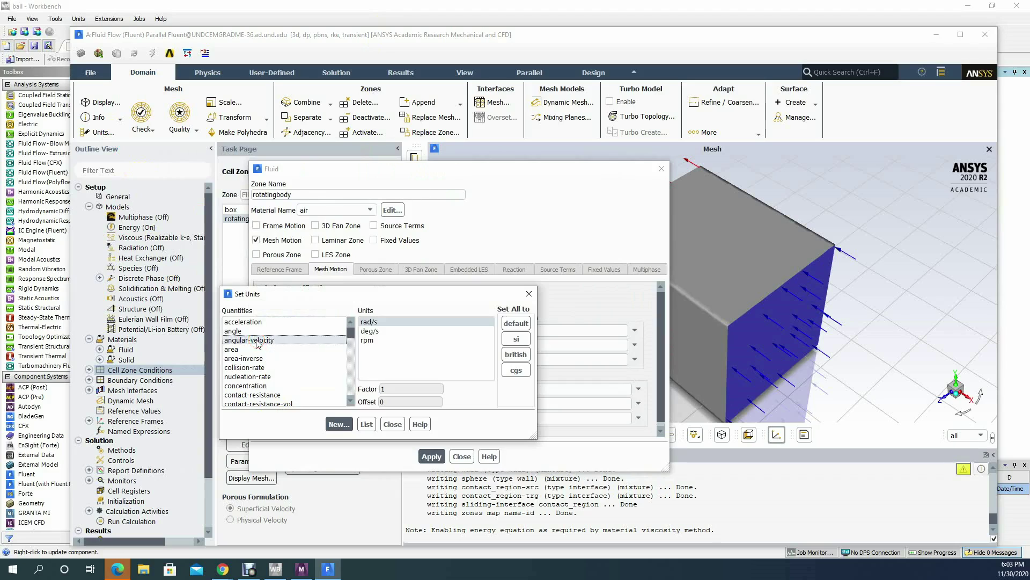
click(366, 341)
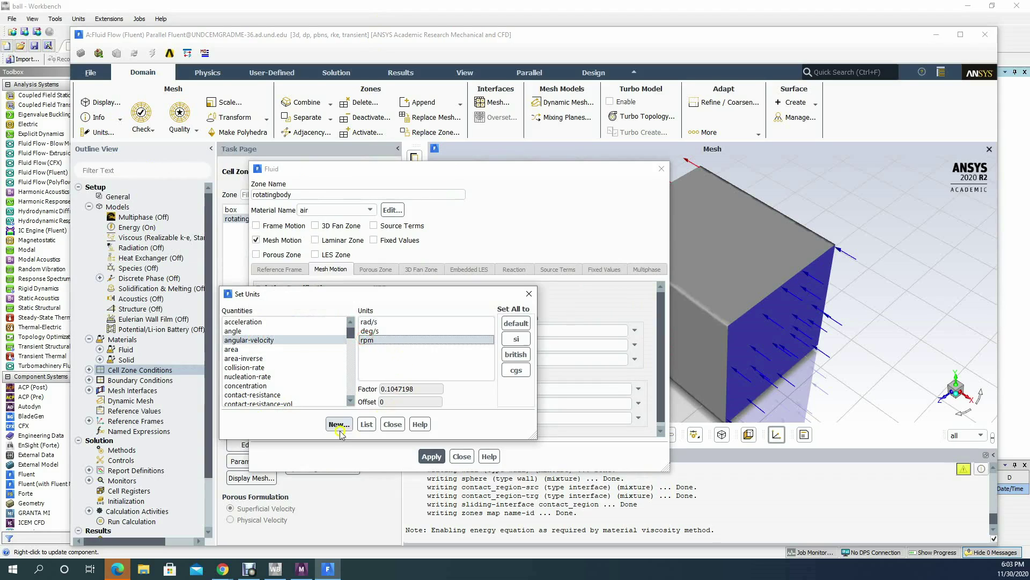
click(392, 424)
Set the rotational speed of the rotatingbody zone to 30 rpm, apply it and close the zone settings.
click(318, 389)
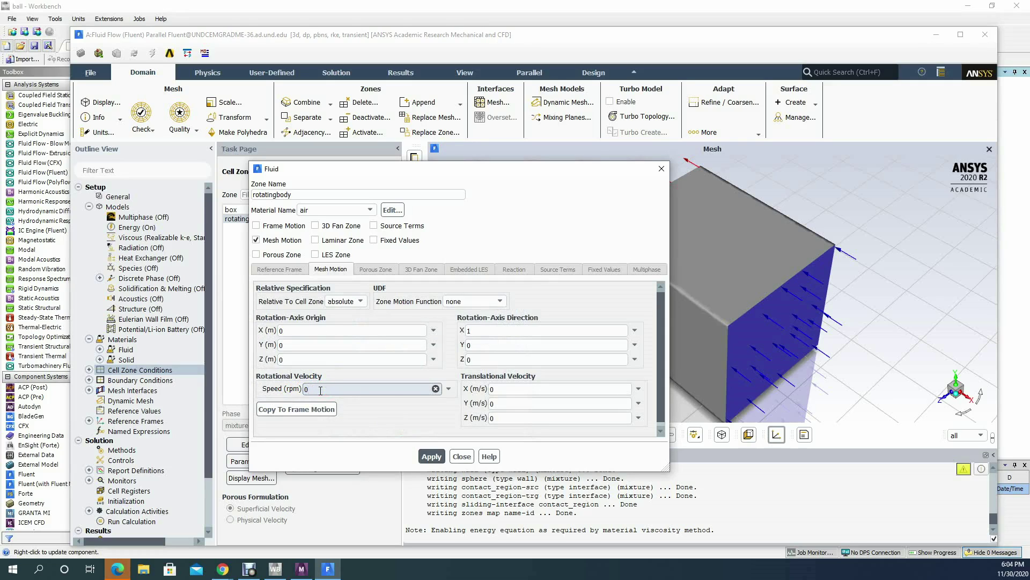
key(BackSpace)
text(6)
key(BackSpace)
text(3)
click(433, 456)
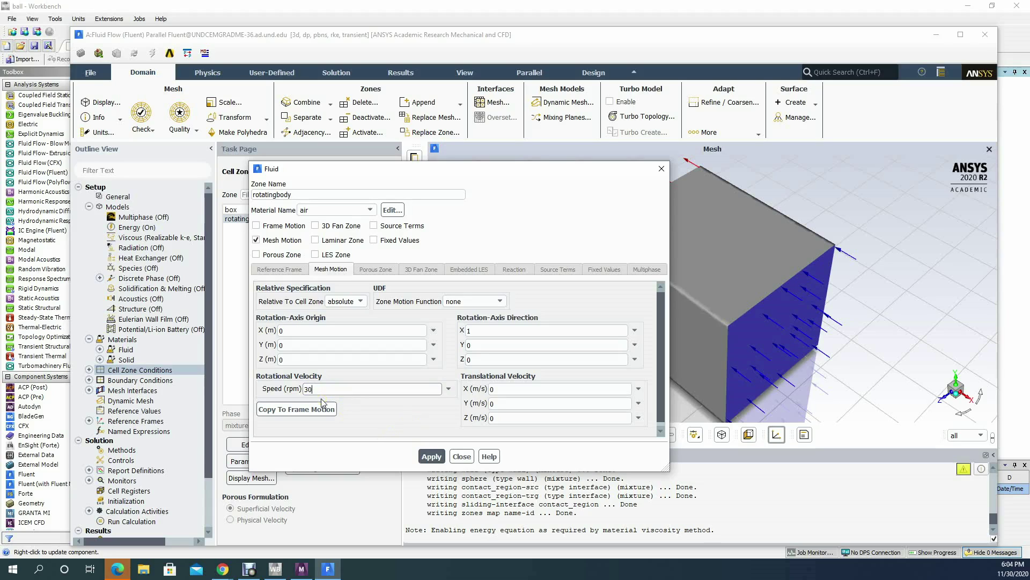
key(BackSpace)
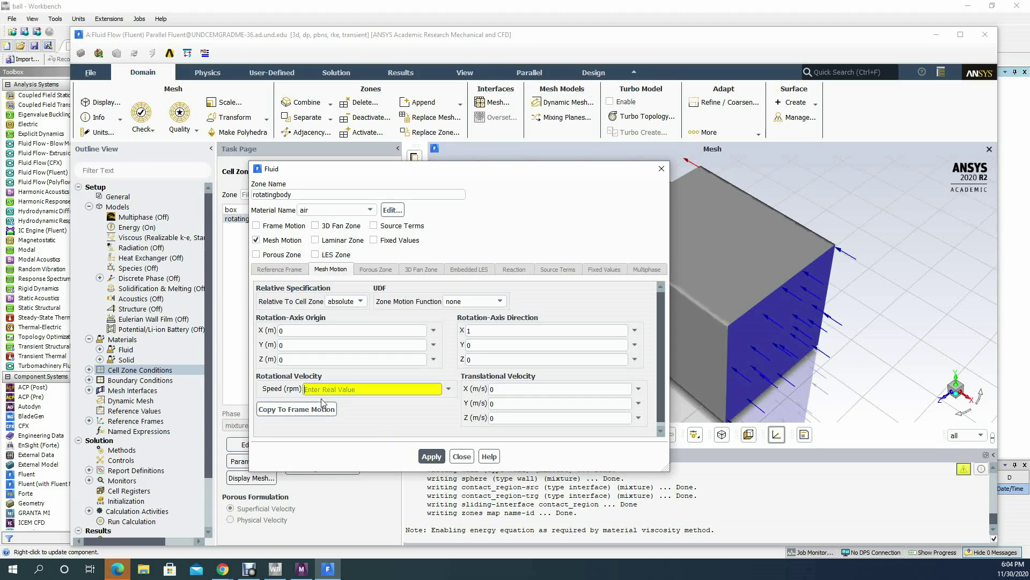
text(30)
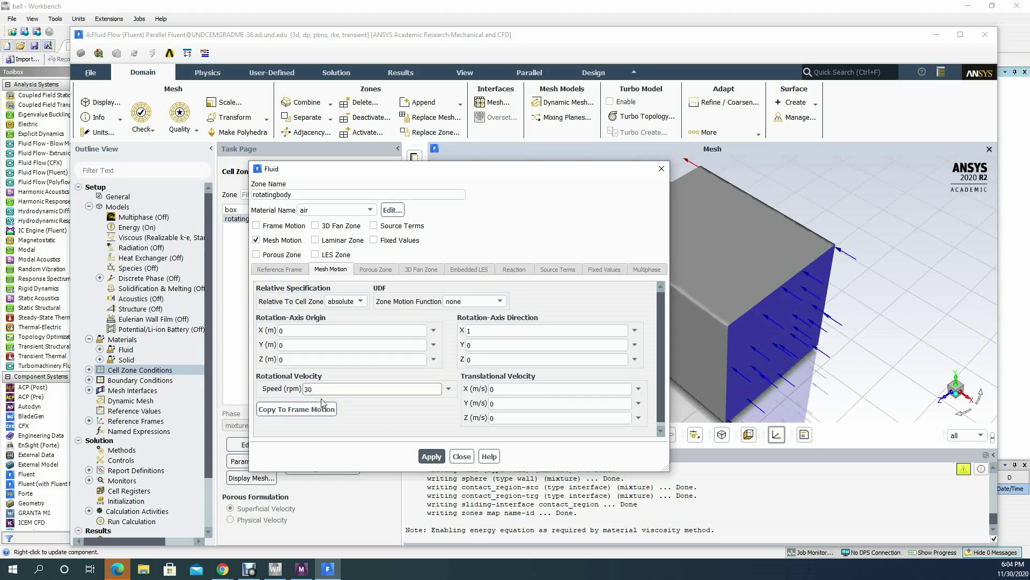
click(431, 457)
click(461, 456)
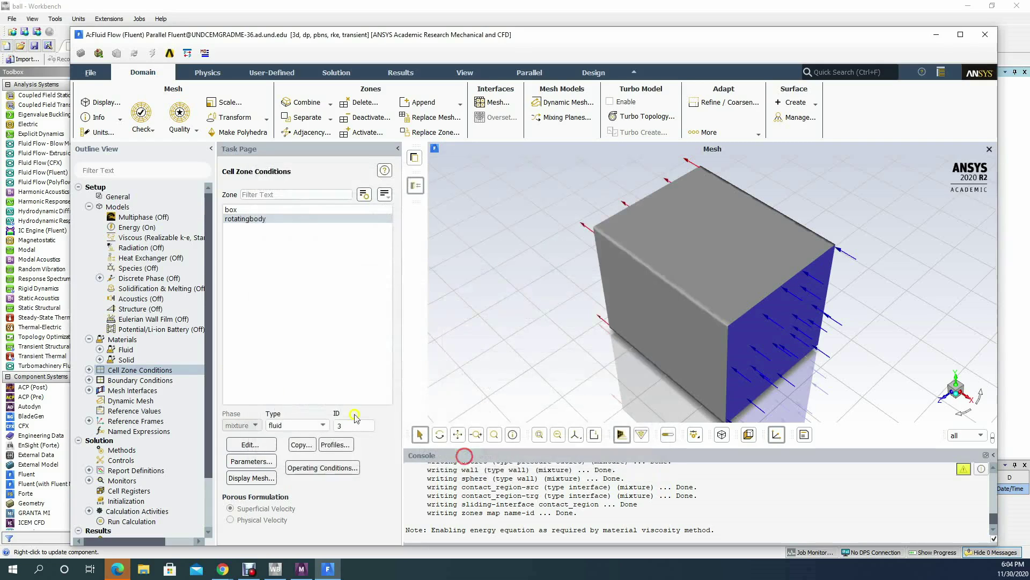
Edit the inlet boundary condition and set its velocity specification method to Magnitude and Direction.
double_click(129, 381)
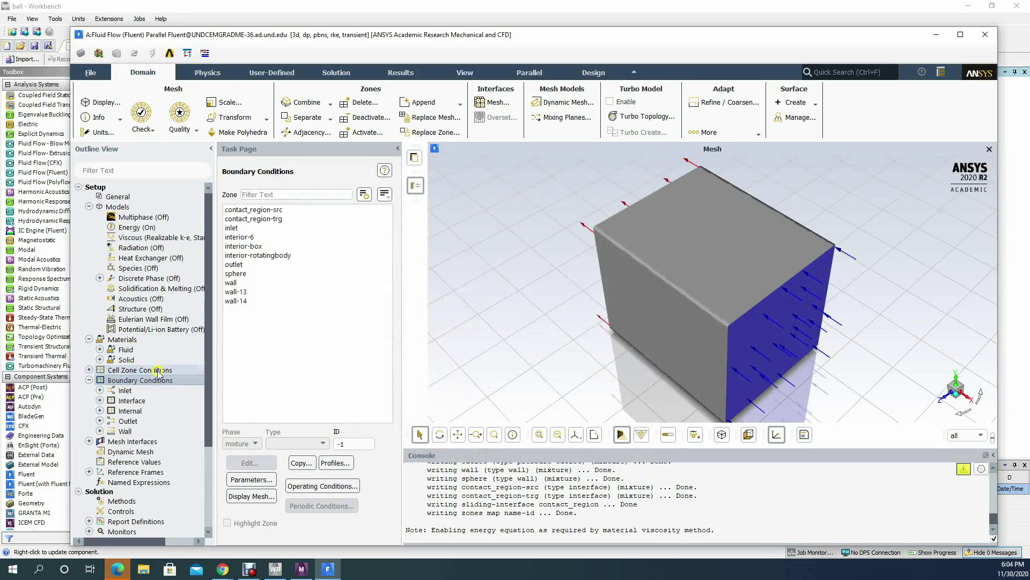
click(255, 228)
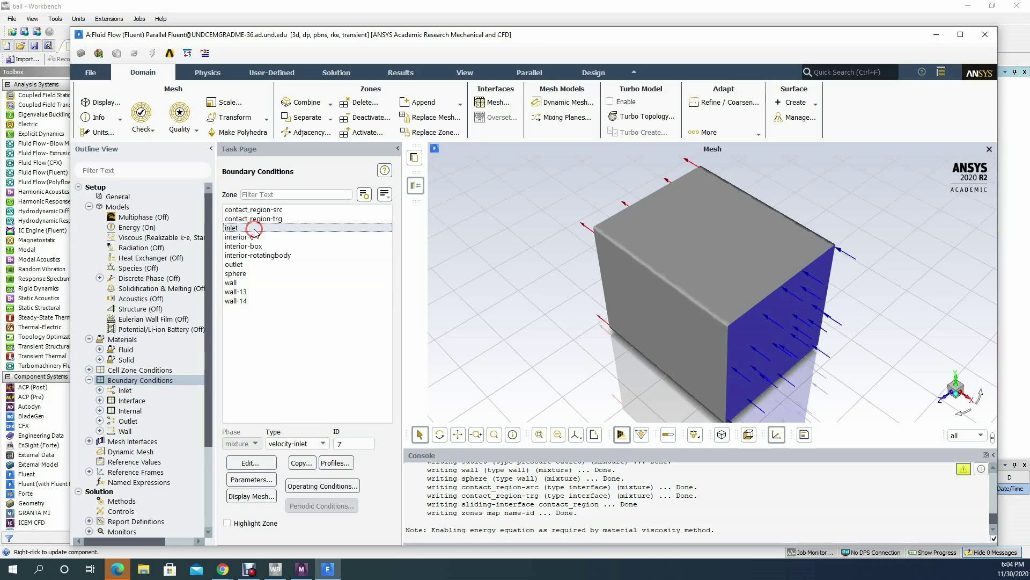
double_click(308, 229)
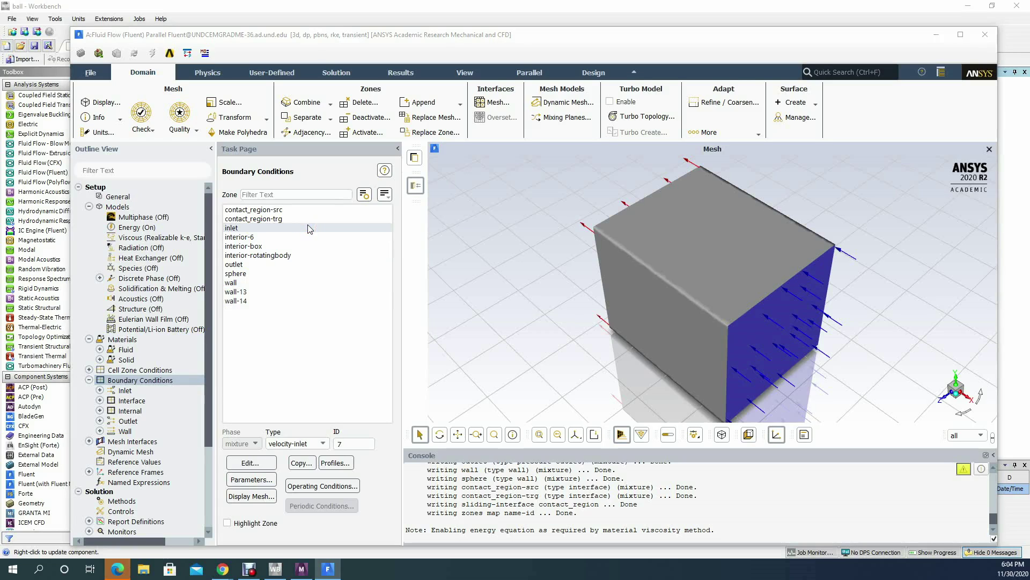
drag(491, 185, 668, 180)
click(528, 223)
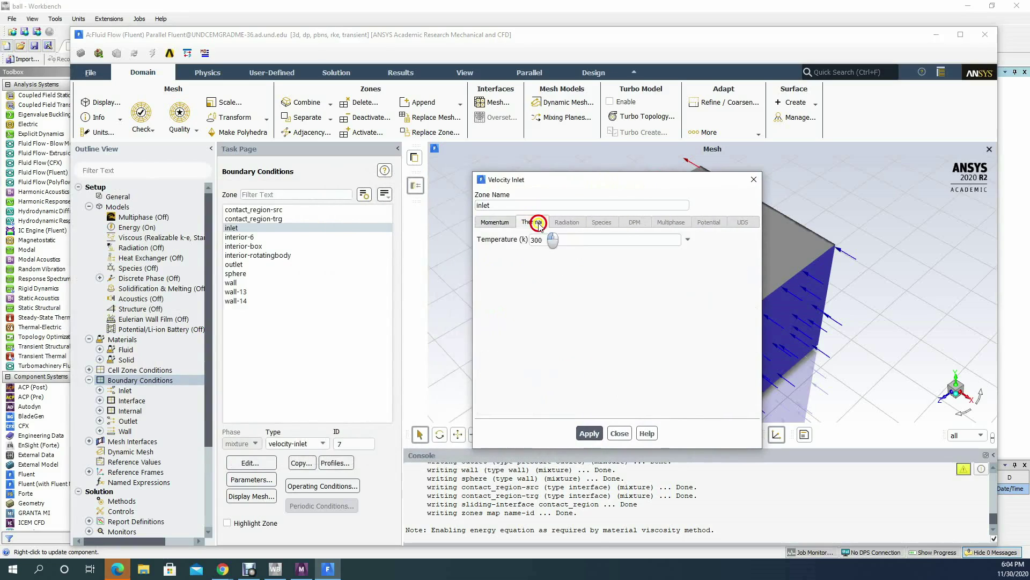
click(499, 222)
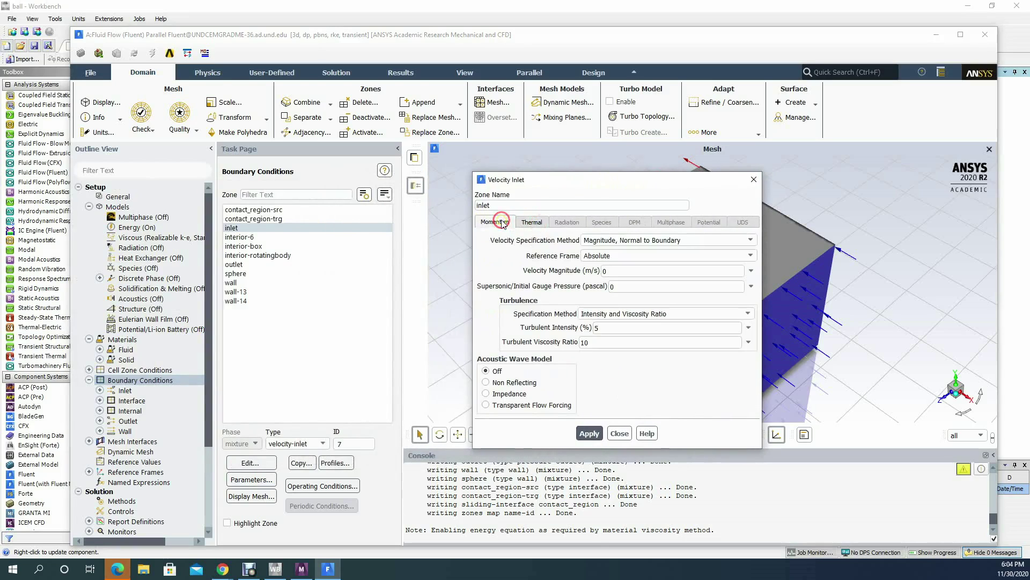
click(683, 241)
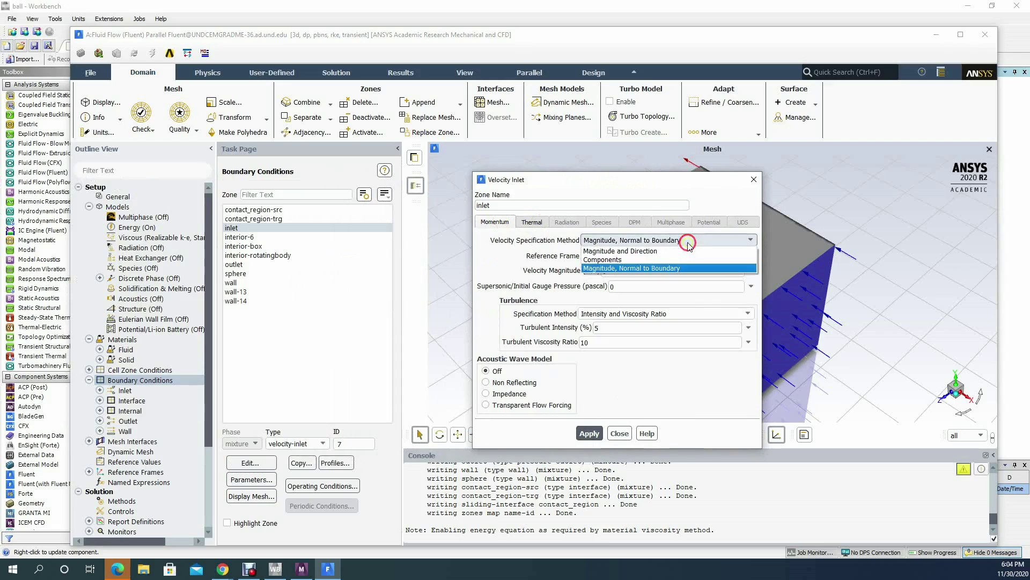
click(631, 250)
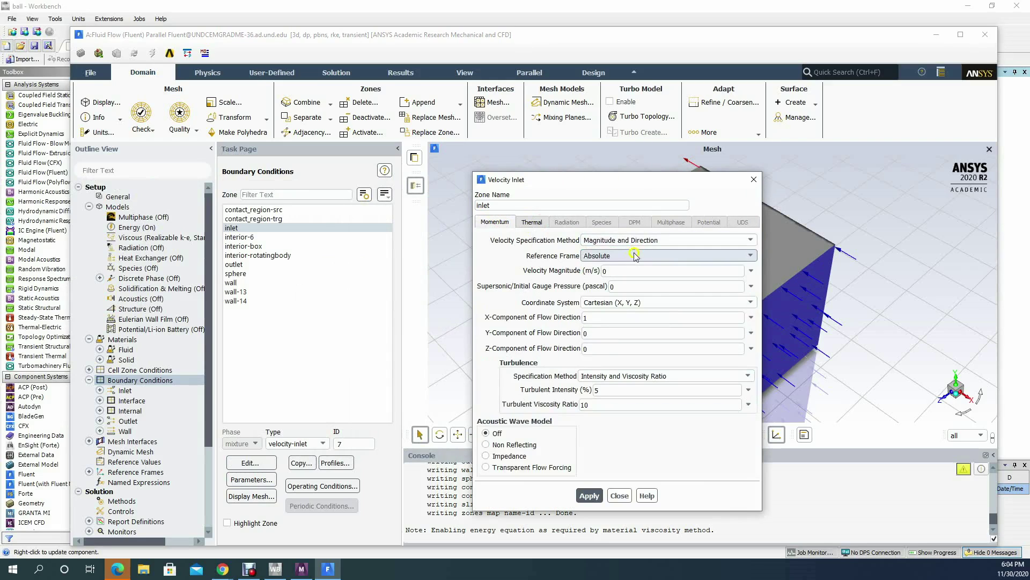
Set the inlet velocity magnitude to 10 m/s and the X-component of flow direction to -1, applying the changes.
click(618, 269)
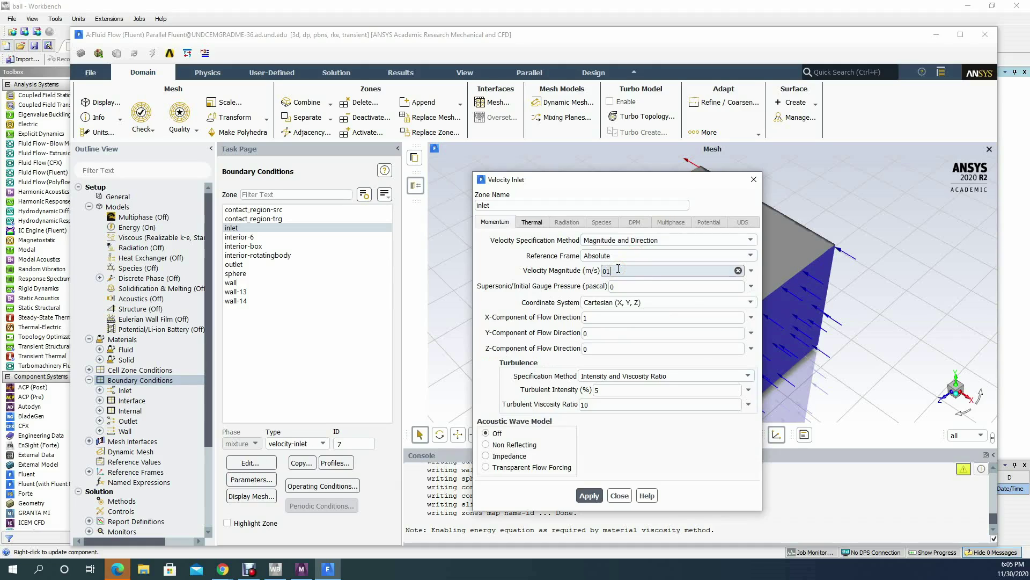
double_click(618, 268)
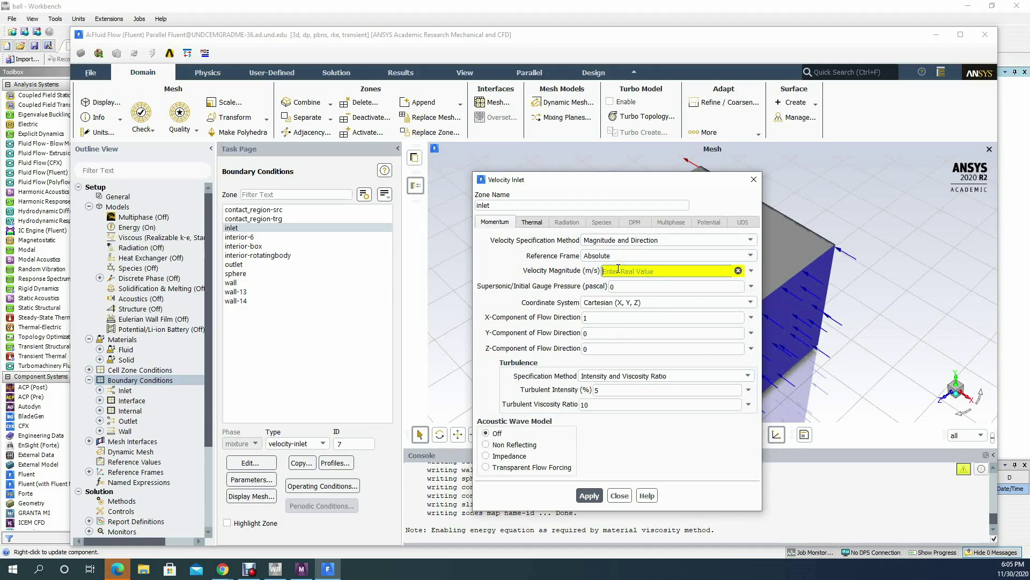
text(1)
click(599, 318)
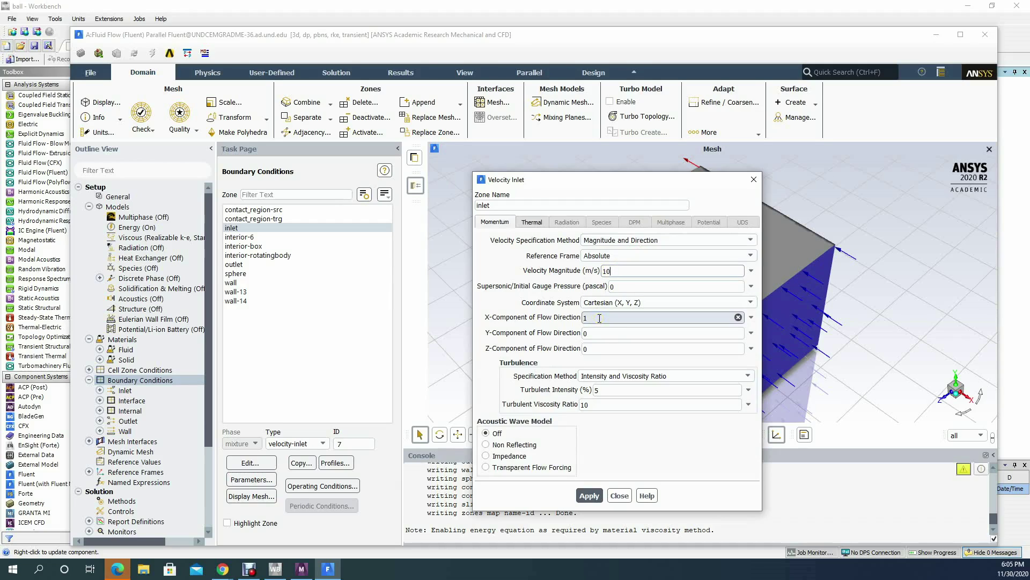
drag(621, 184, 501, 154)
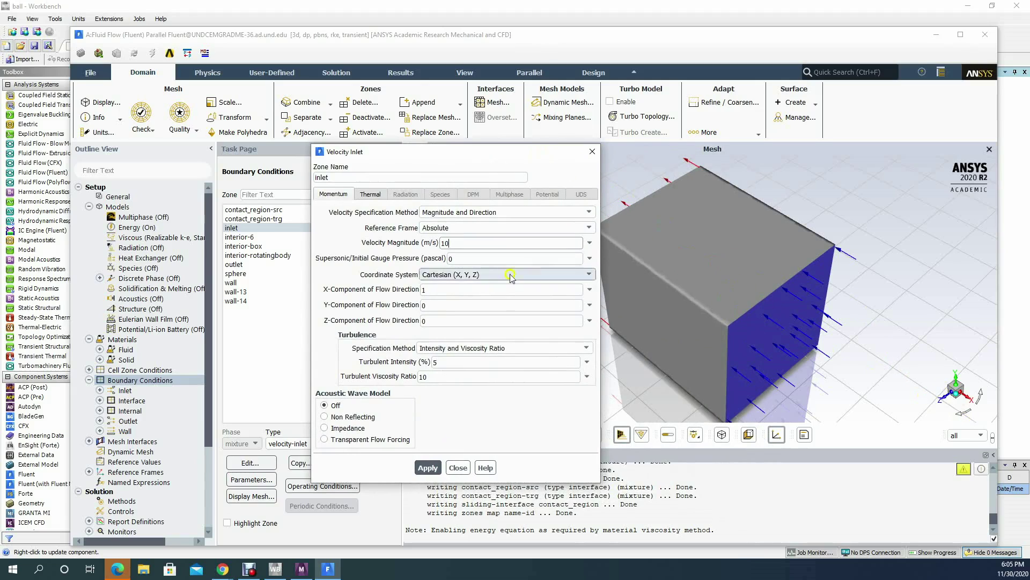
click(423, 290)
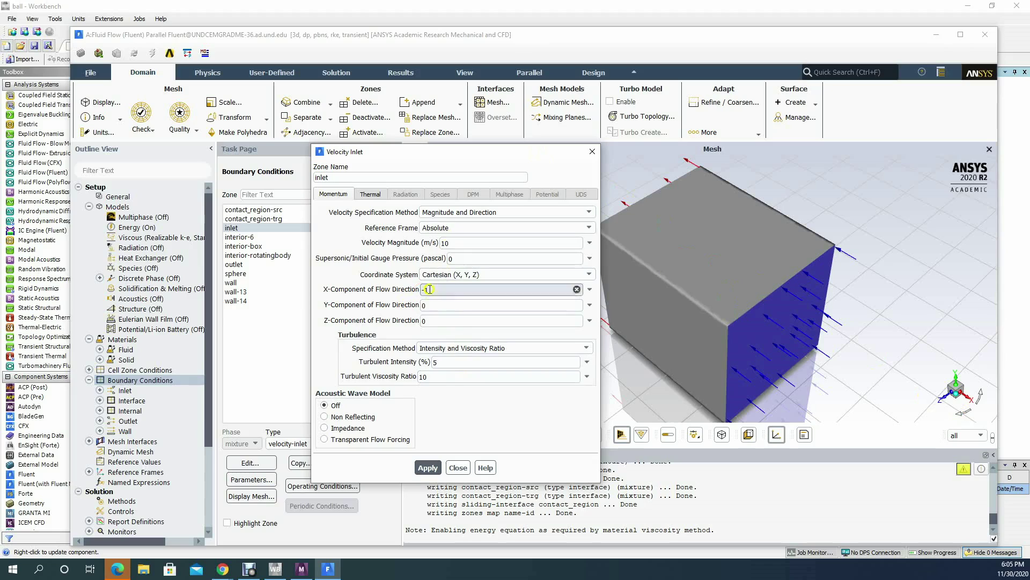
click(427, 467)
click(458, 467)
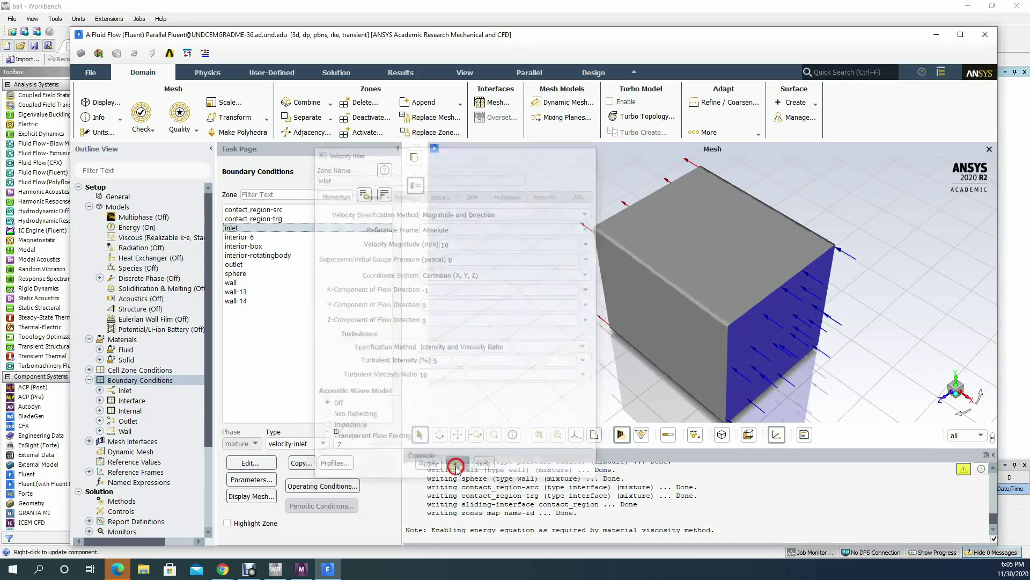
Change the outlet boundary's type to velocity-inlet.
click(241, 265)
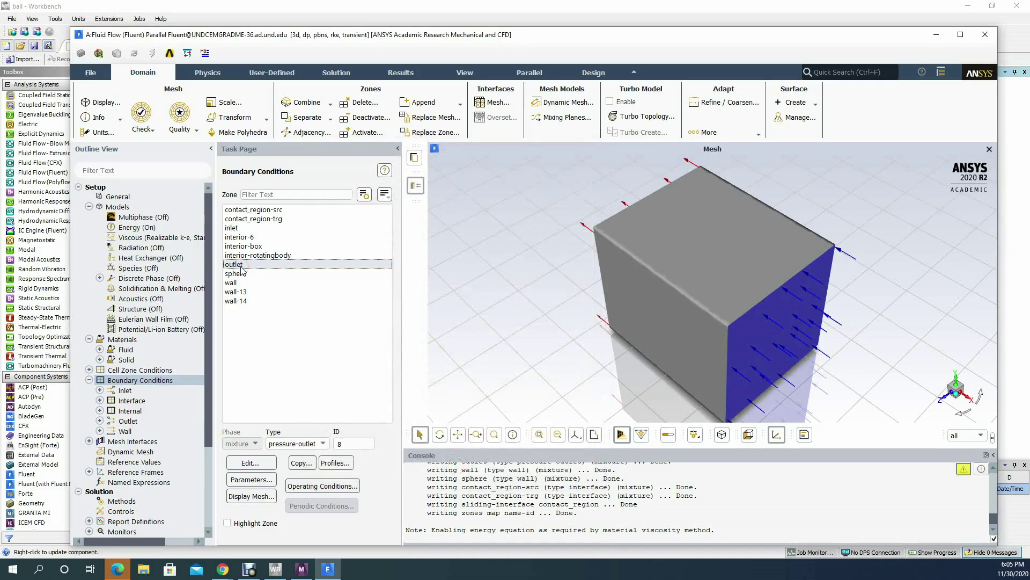
double_click(241, 267)
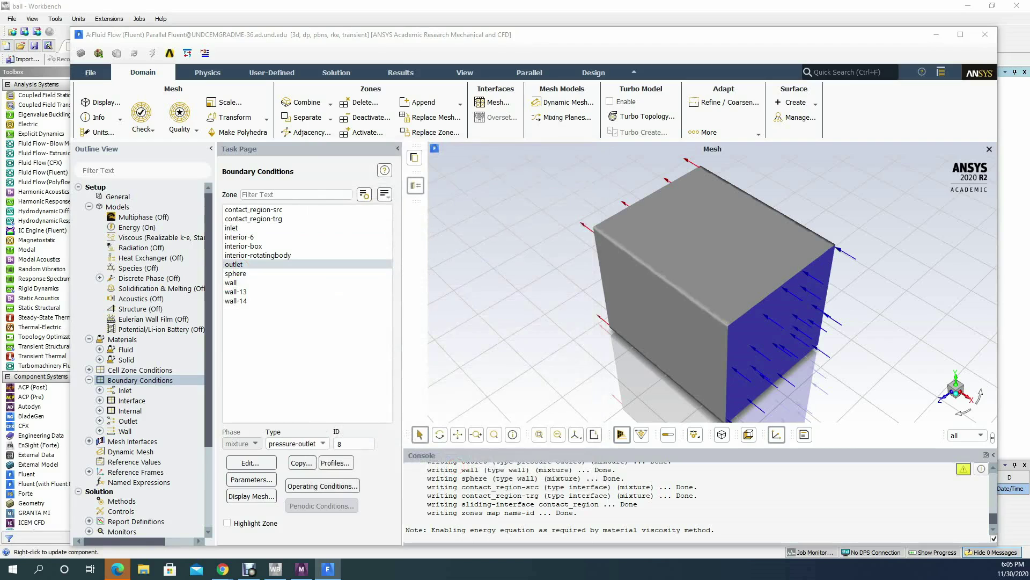
drag(443, 209, 676, 194)
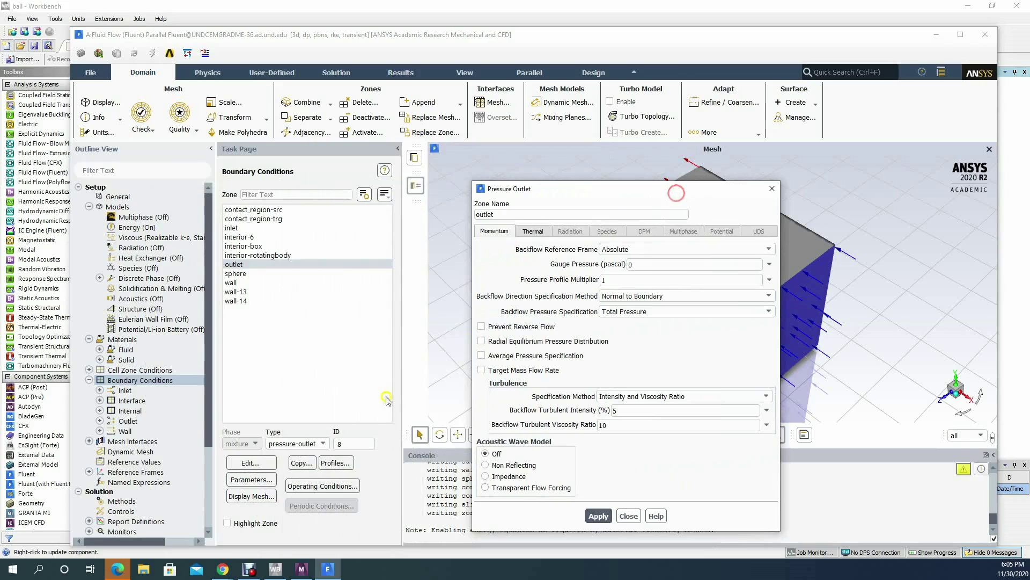
click(628, 516)
click(316, 445)
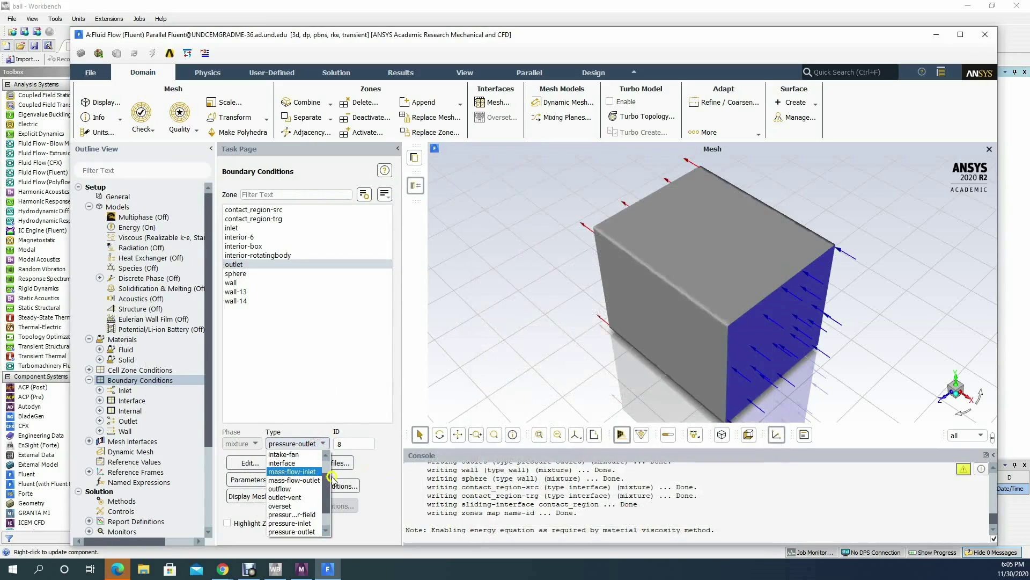
scroll(328, 486, down, 1)
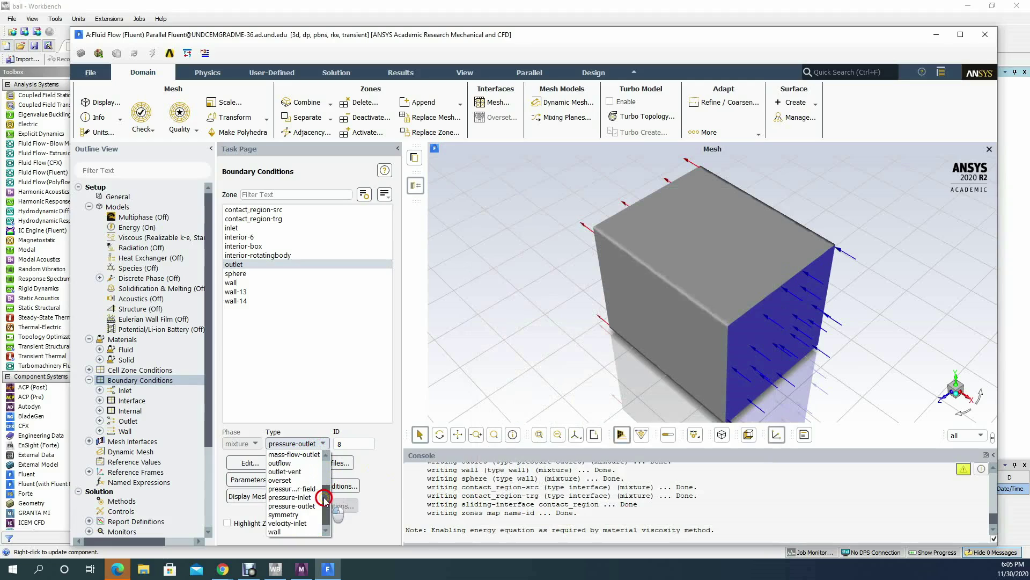
click(303, 523)
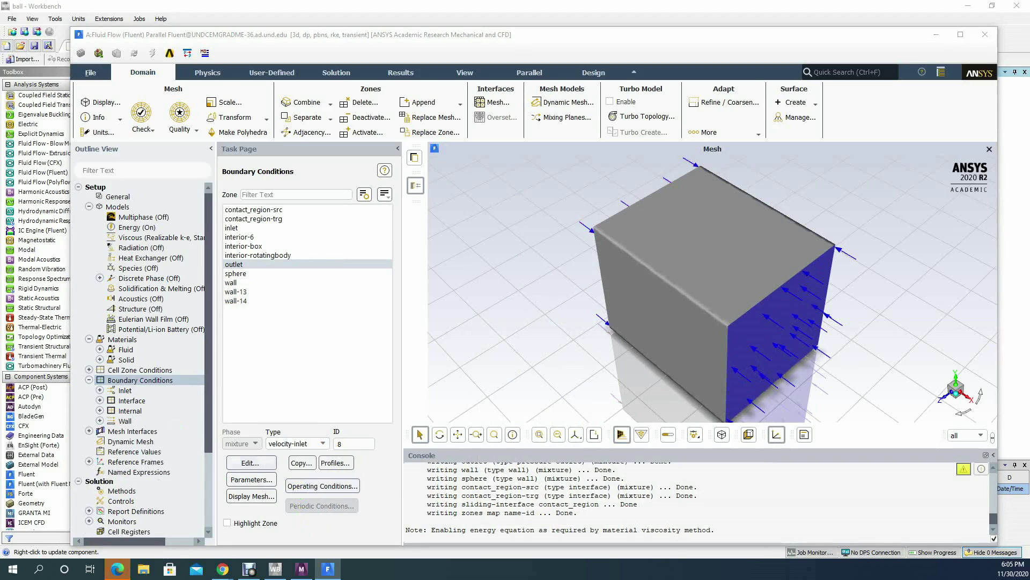
Set the outlet's velocity specification method to Magnitude and Direction.
drag(0, 177, 668, 189)
click(665, 246)
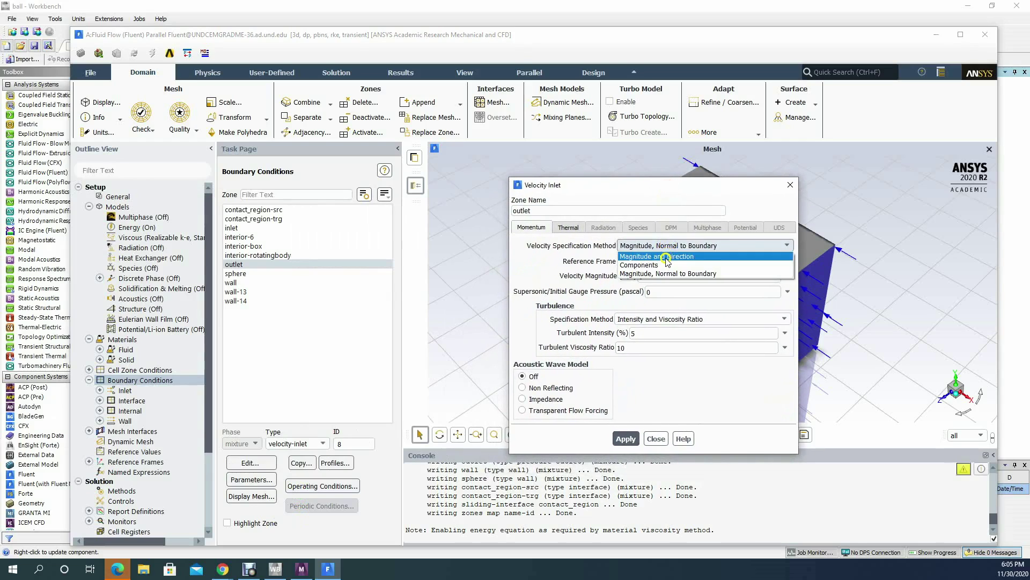
click(666, 257)
Set the outlet's velocity magnitude to 10 m/s and X-component of flow direction to -1, then apply and close the settings.
click(653, 276)
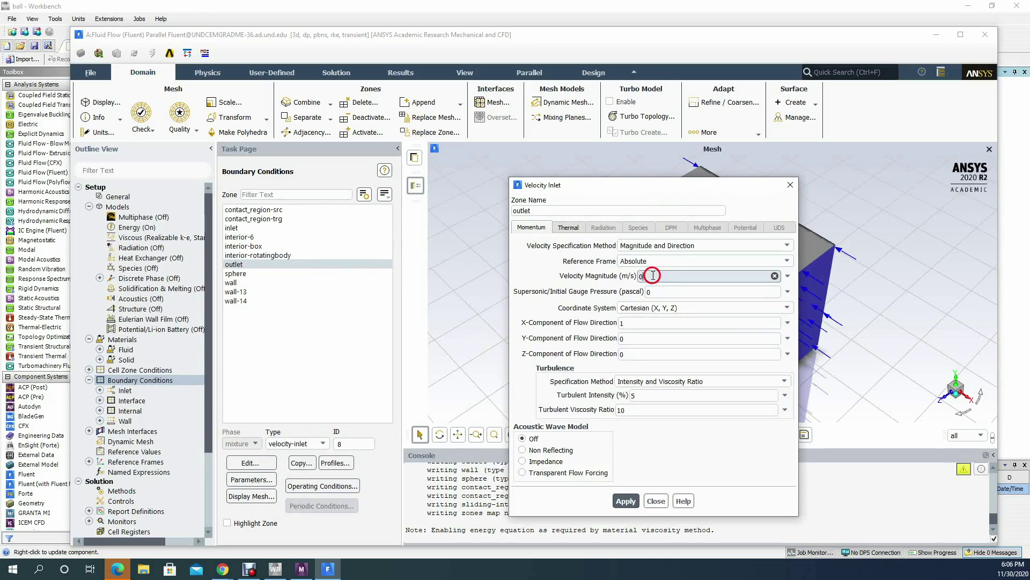
key(BackSpace)
text(10)
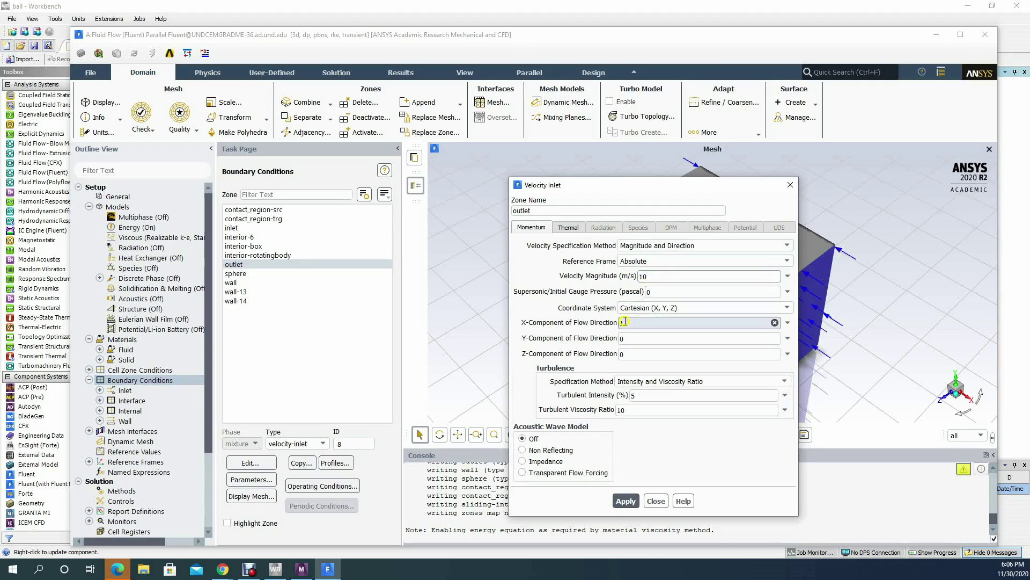
click(621, 323)
text(-)
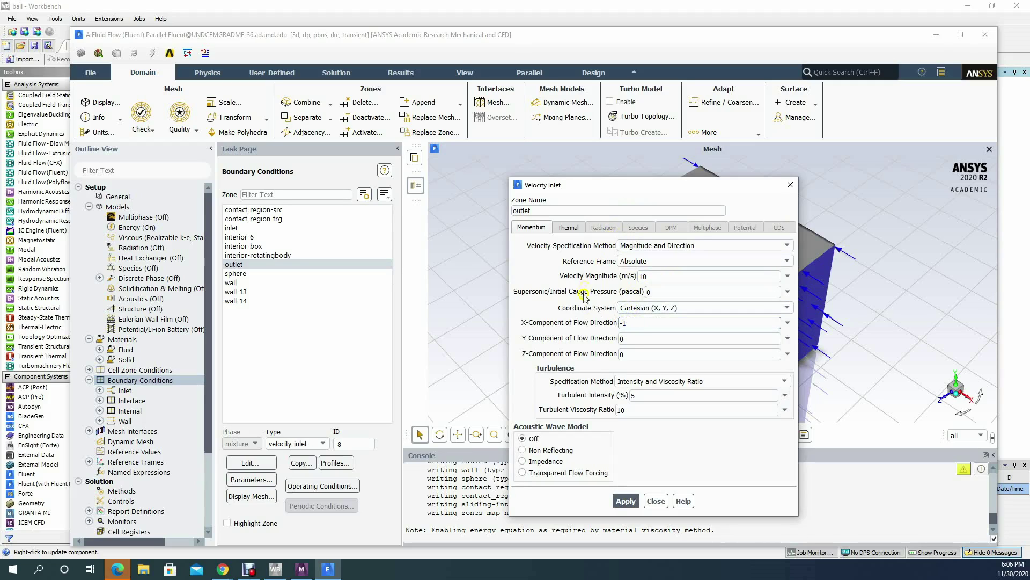
click(633, 394)
click(625, 501)
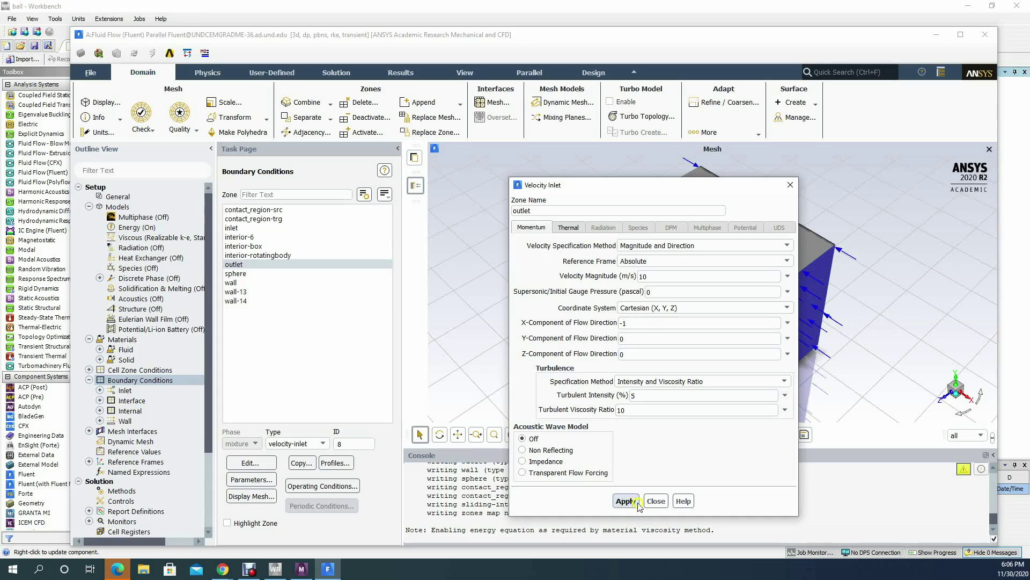
click(651, 502)
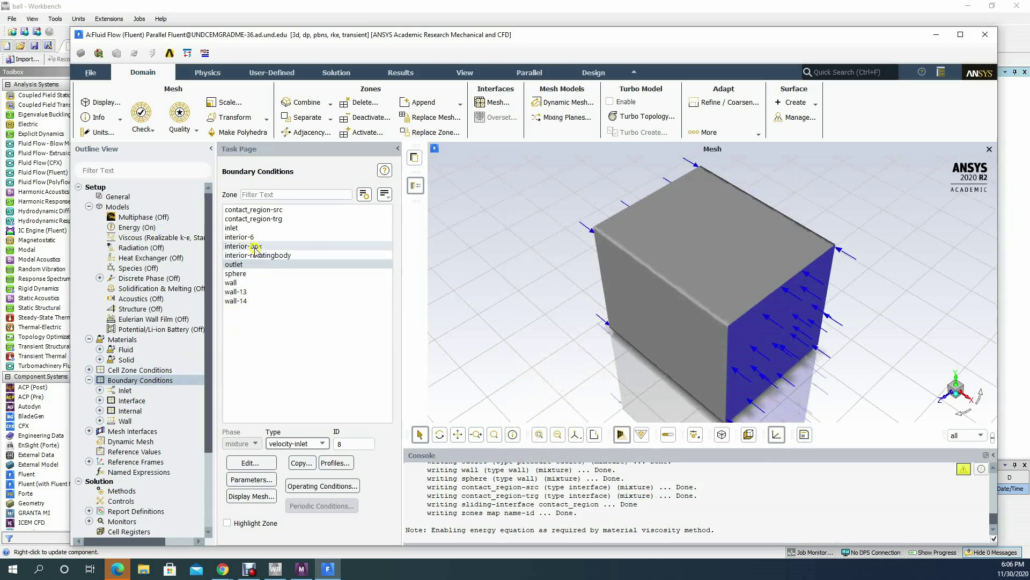
Review the velocity settings of the inlet boundary and close them.
click(248, 228)
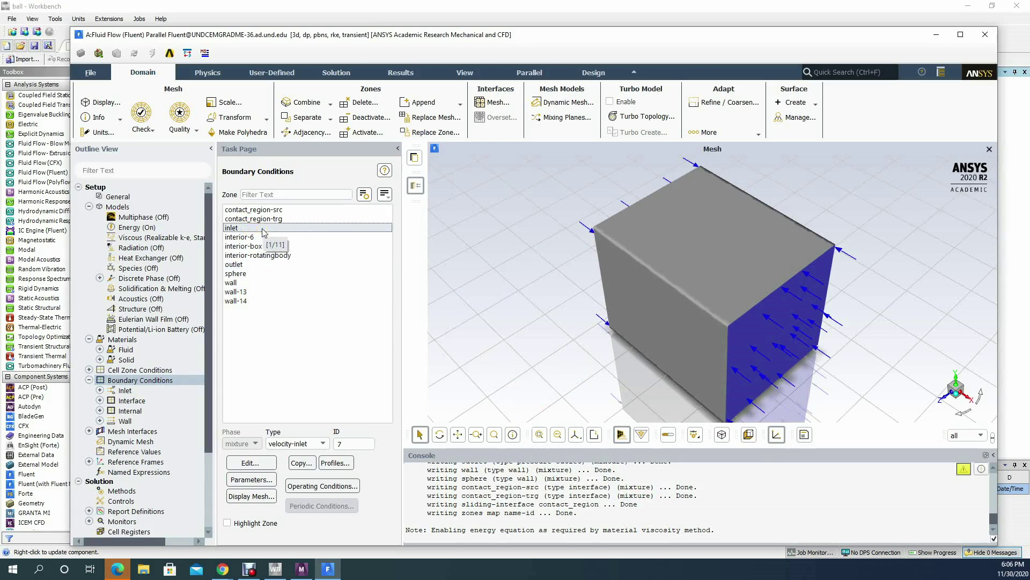
double_click(262, 232)
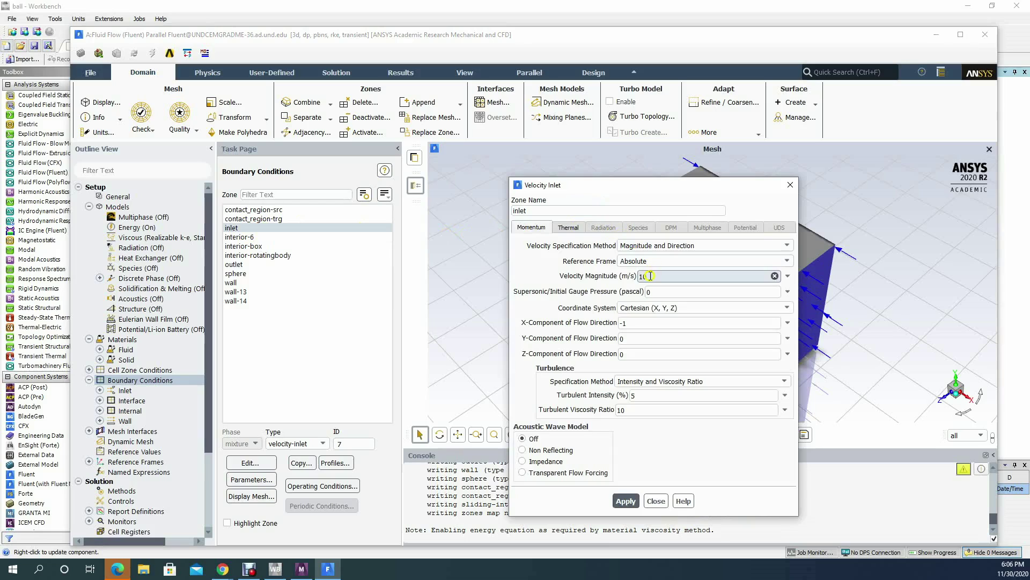
click(790, 186)
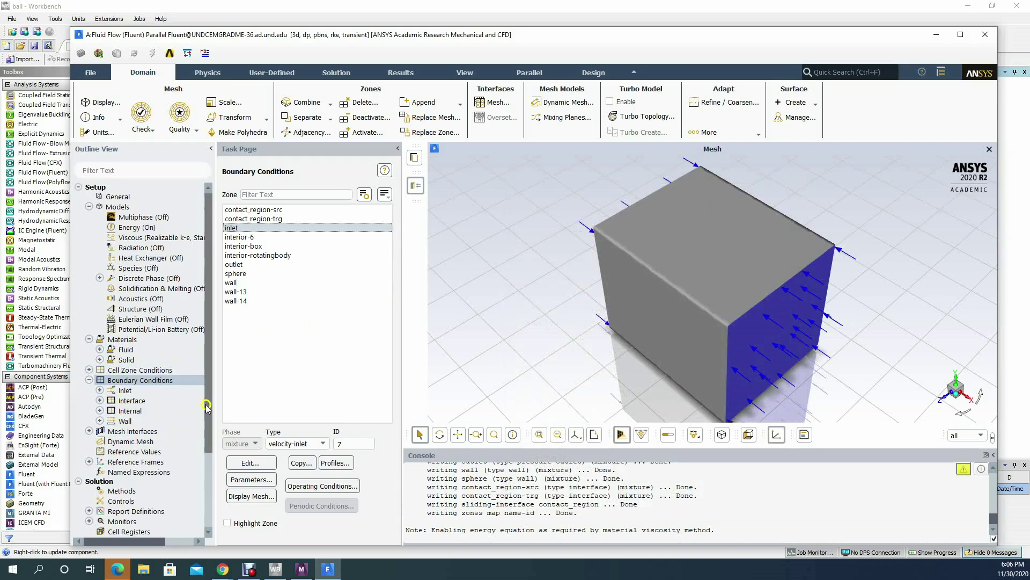
Open the Calculation Activities settings of the solution.
drag(207, 419, 208, 440)
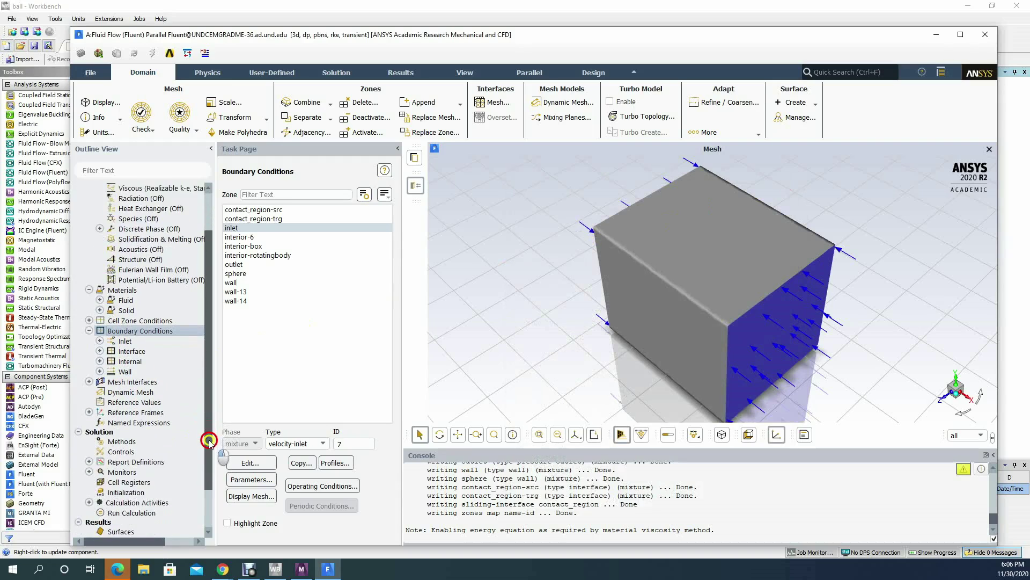
double_click(133, 503)
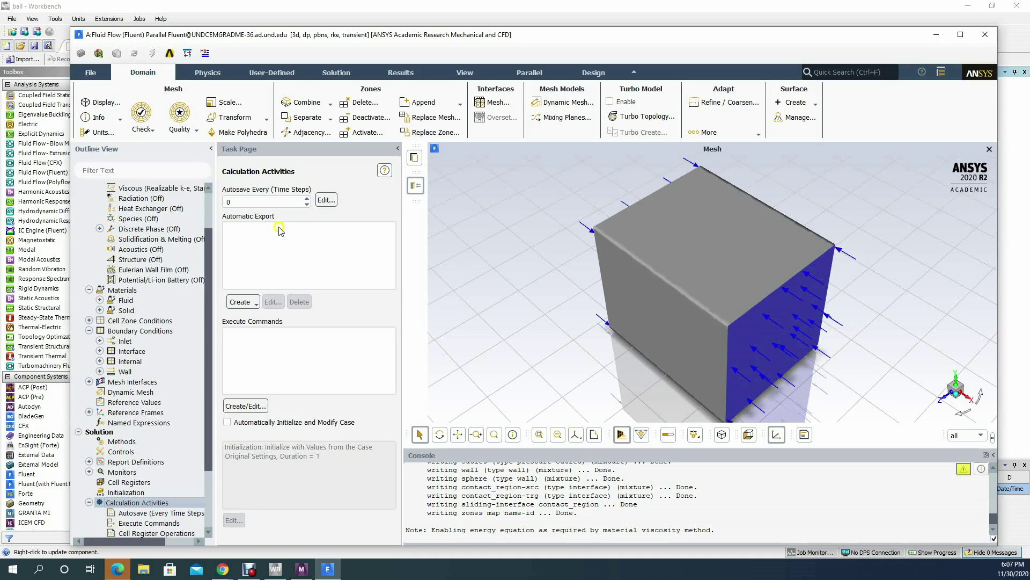
click(235, 299)
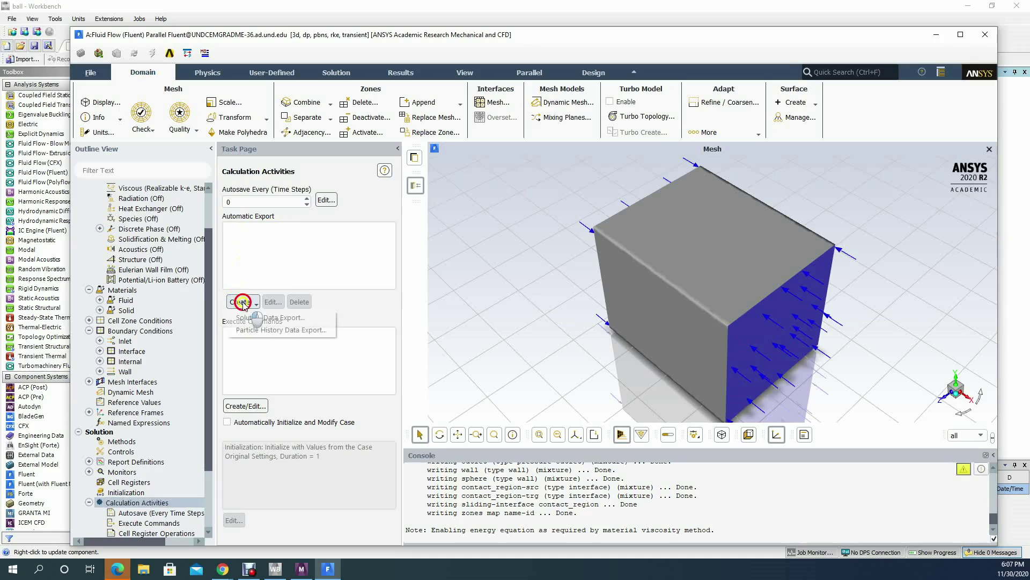
click(304, 330)
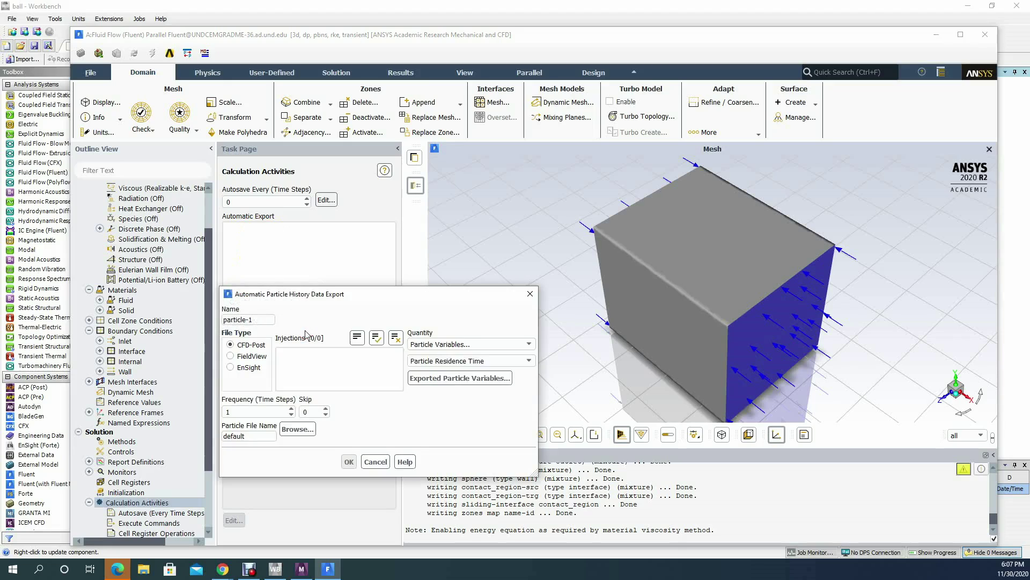
click(531, 294)
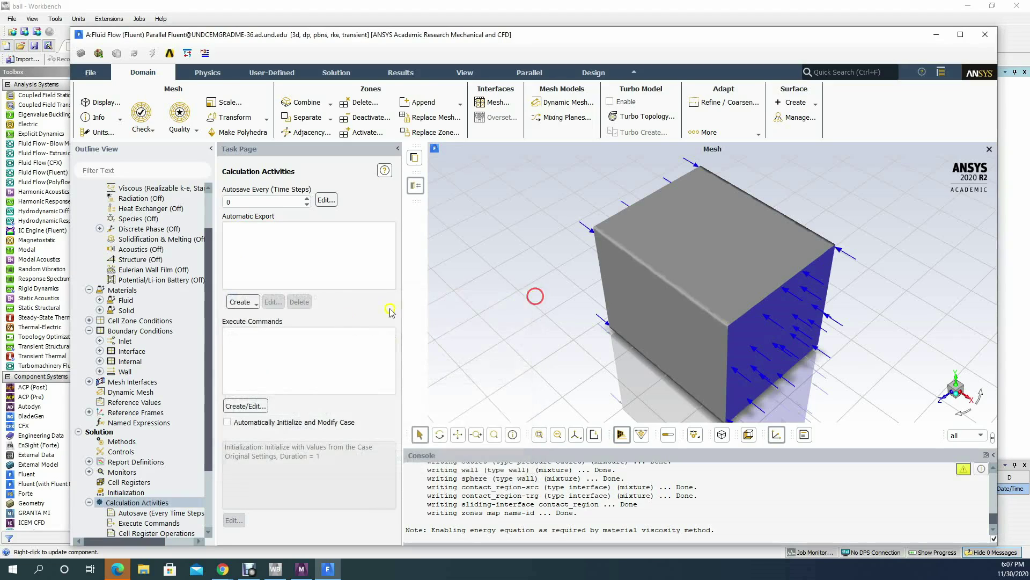
Create an automatic solution data export with file type CDAT for CFD-Post & EnSight and select all quantities.
click(250, 304)
click(259, 318)
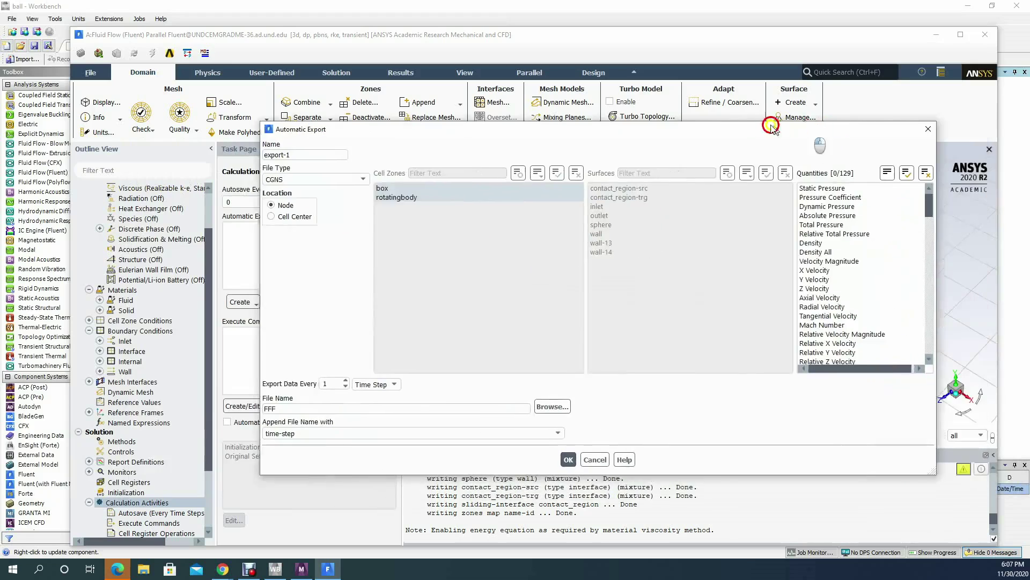
click(296, 174)
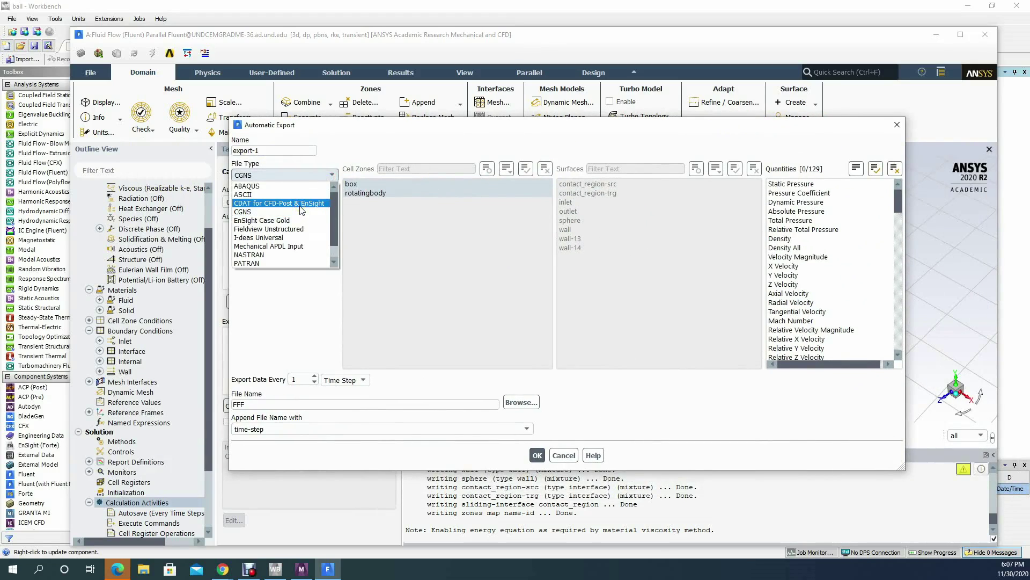
click(301, 204)
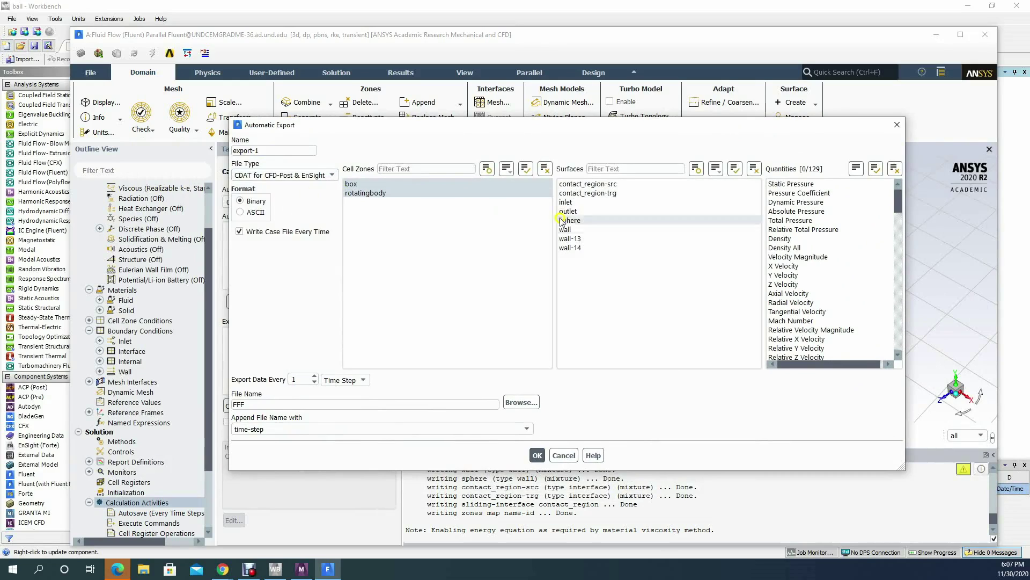
drag(790, 184, 801, 341)
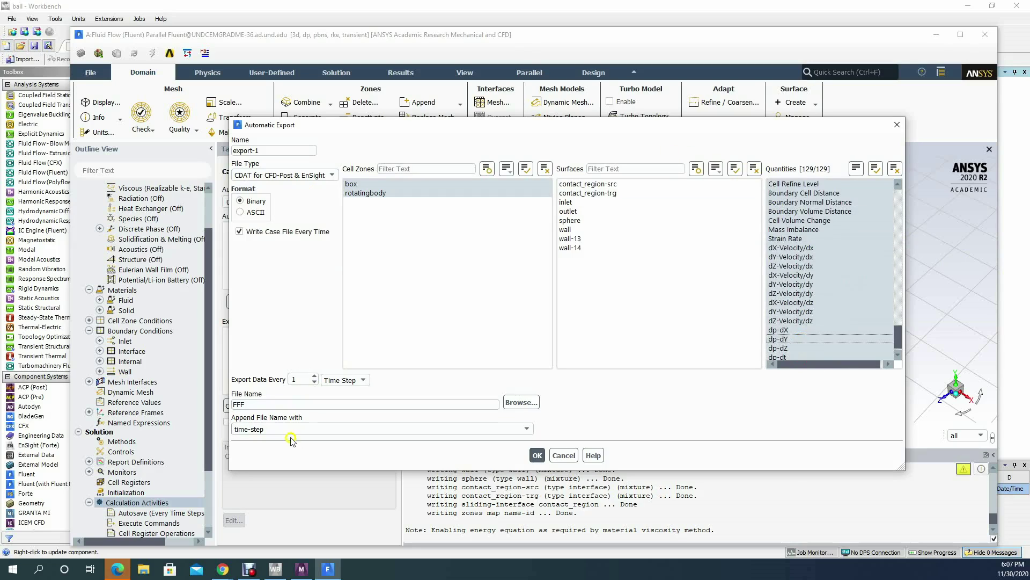
Set the automatic export to write data every 5 time steps and confirm it.
click(299, 379)
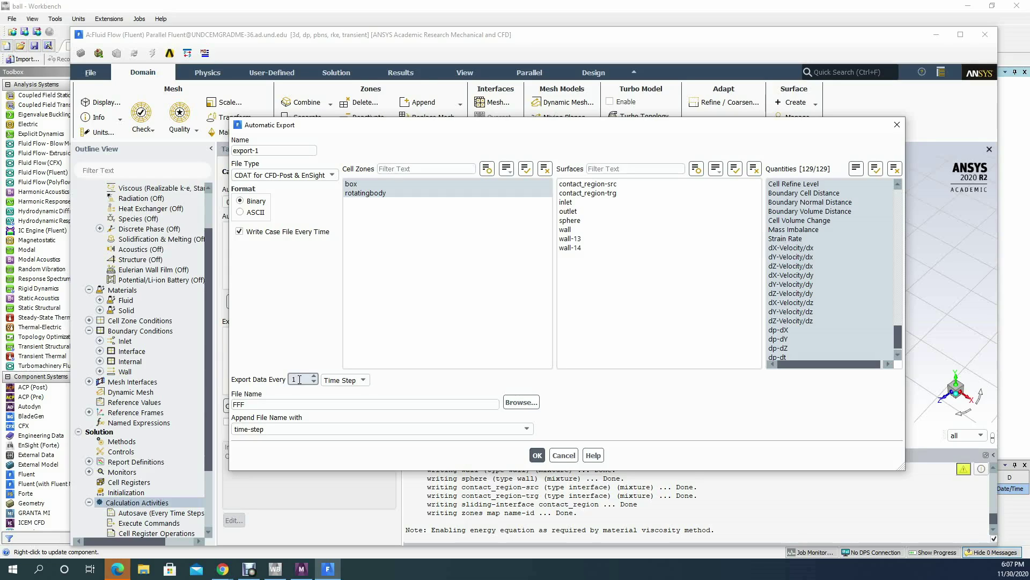
text(0)
click(307, 378)
click(299, 379)
key(BackSpace)
text(5)
click(537, 456)
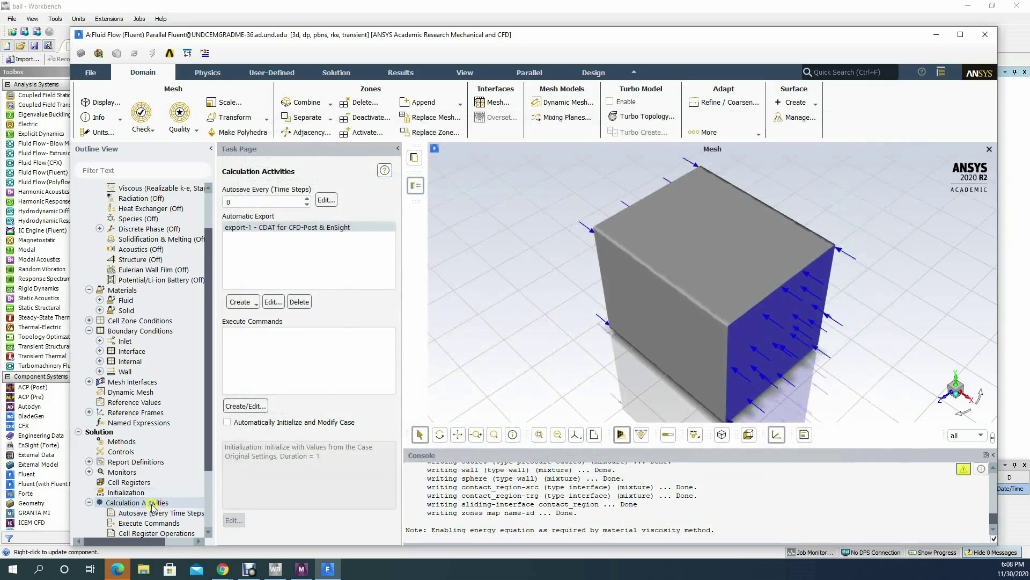
Initialize the solution with the Hybrid Initialization method and check the console messages.
drag(207, 428, 208, 458)
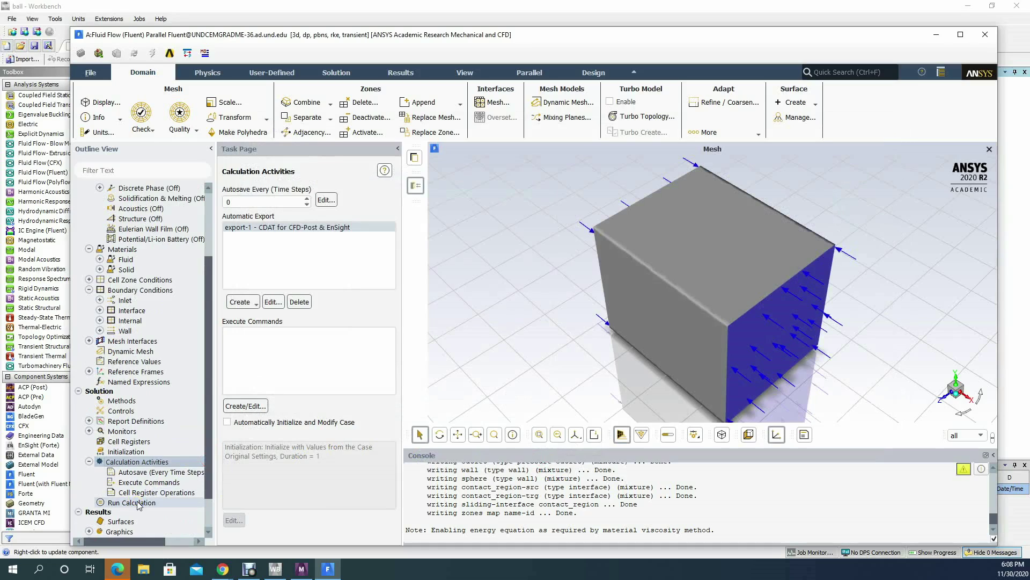
click(137, 452)
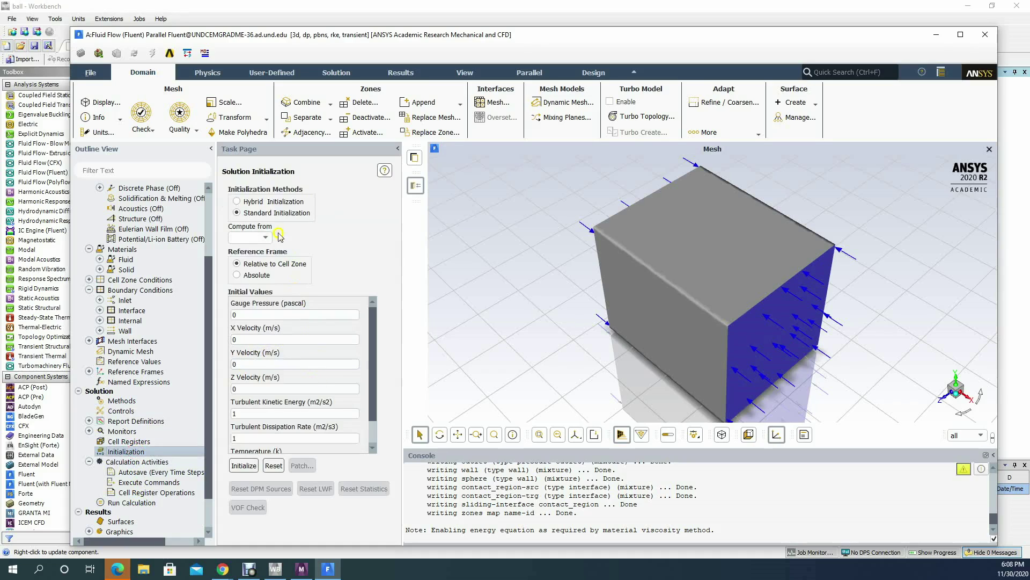
click(237, 201)
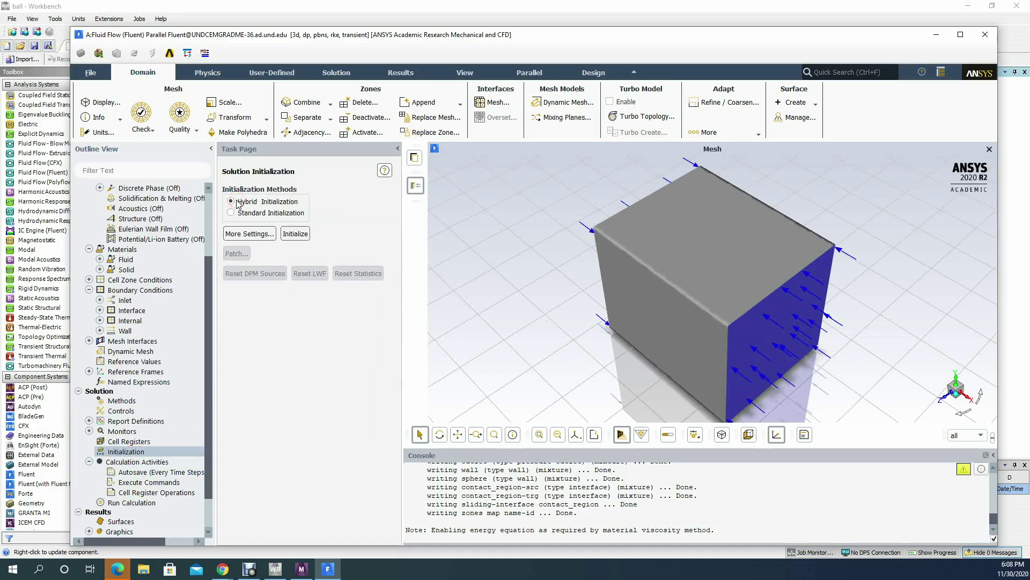
click(304, 239)
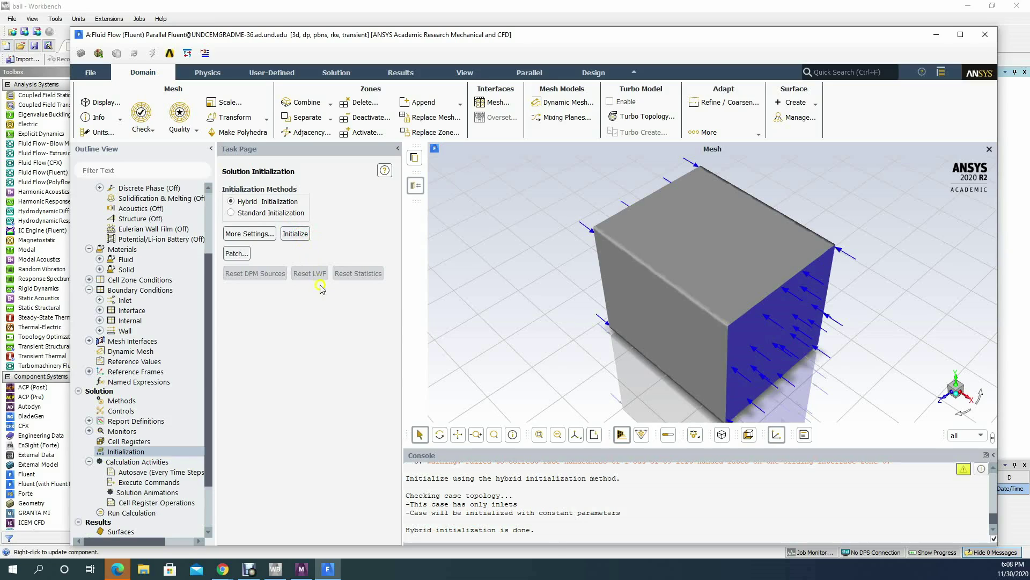
drag(996, 520, 994, 517)
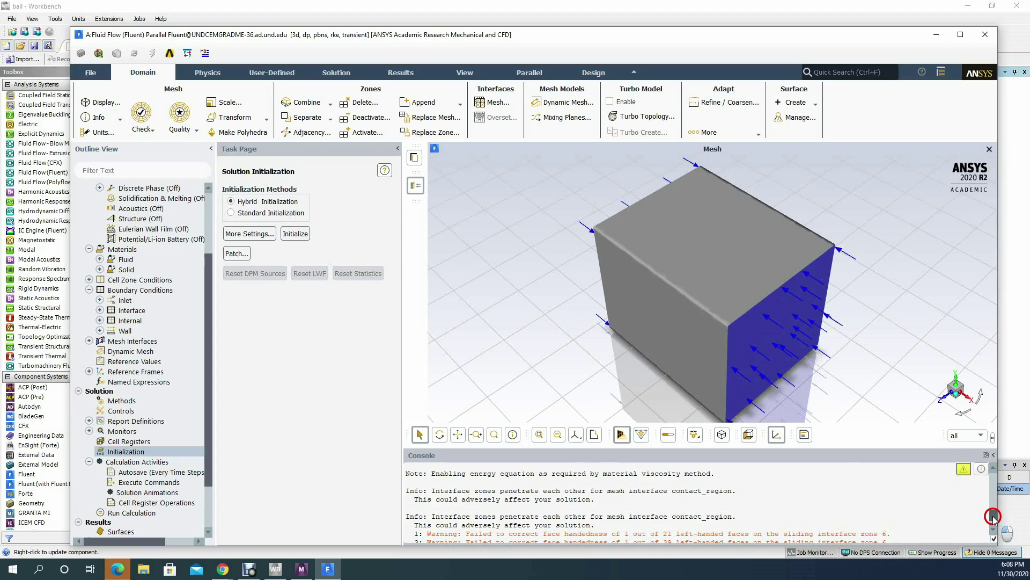
drag(993, 516, 993, 525)
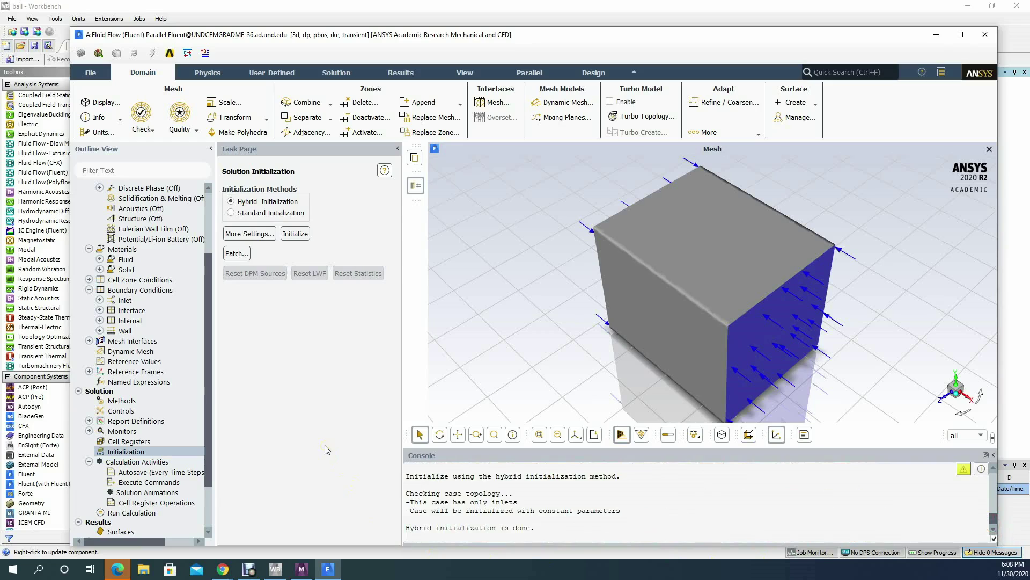
Review the mesh motion settings of the rotatingbody cell zone, including its rotation axis and rotational speed.
click(89, 280)
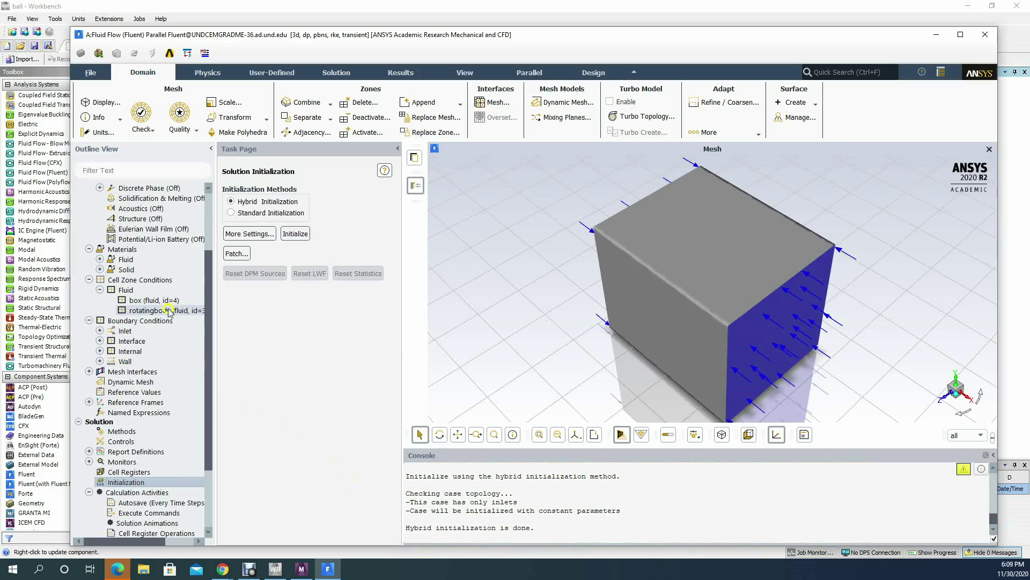
double_click(145, 279)
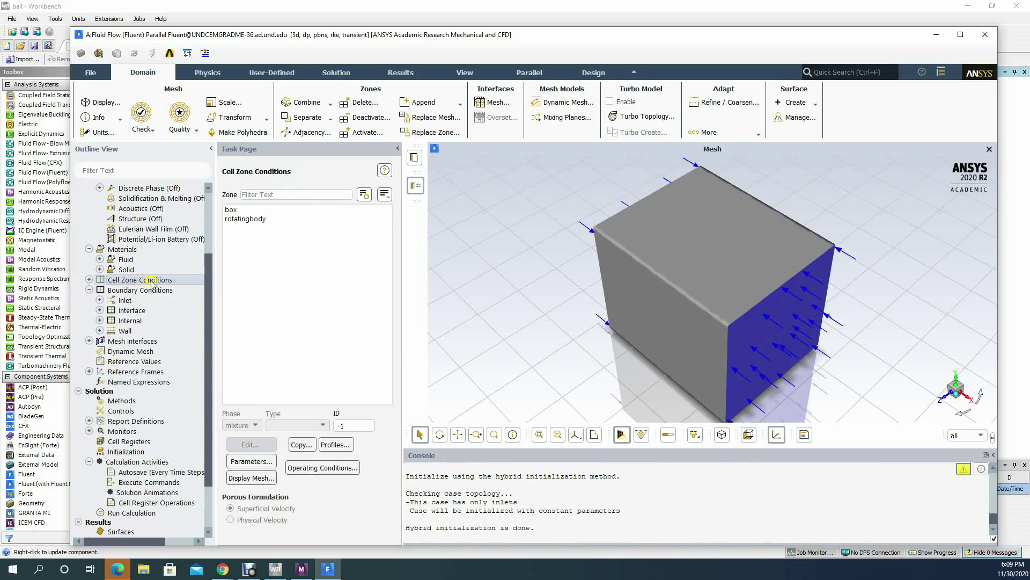
click(239, 219)
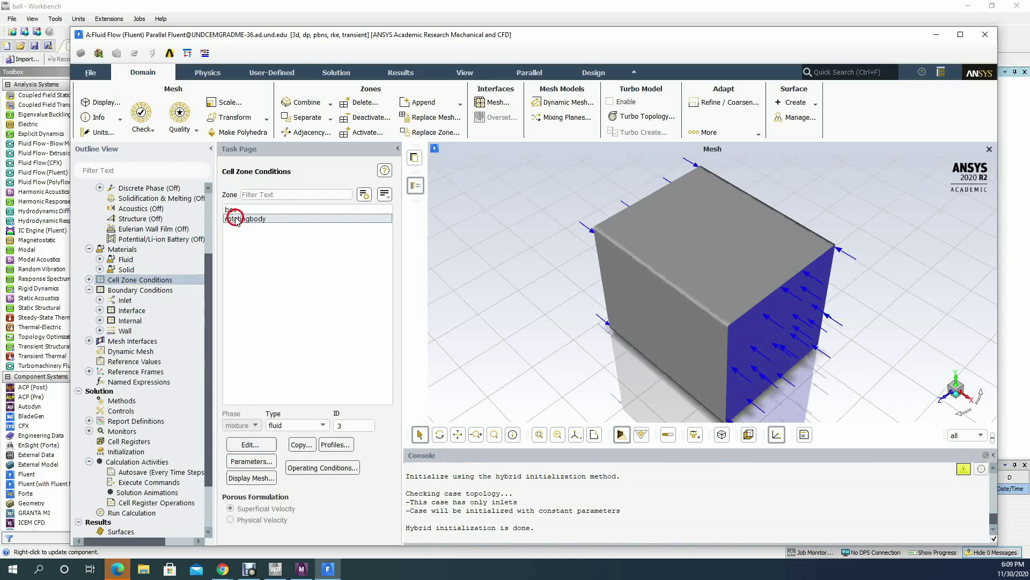
click(250, 445)
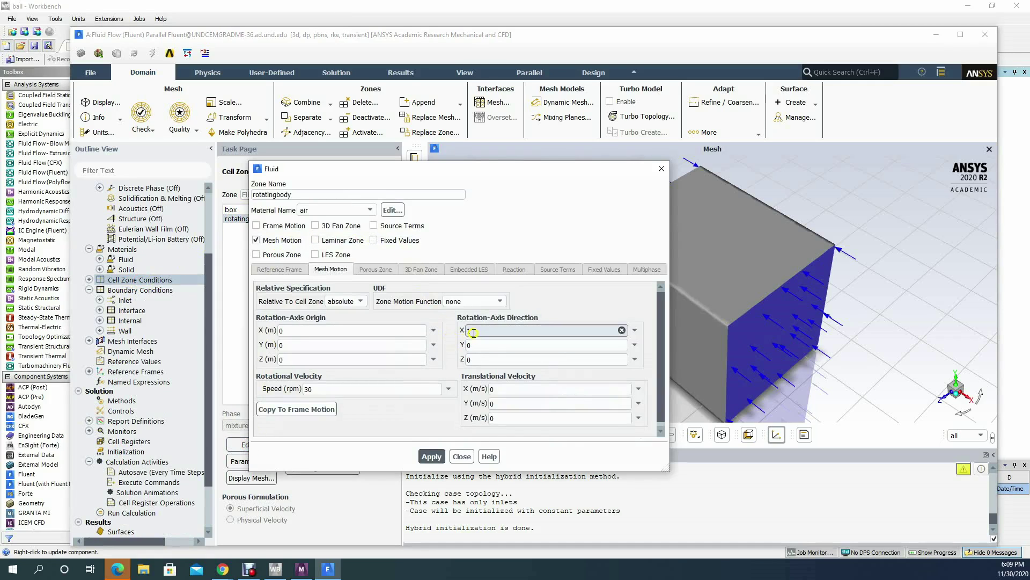
click(473, 457)
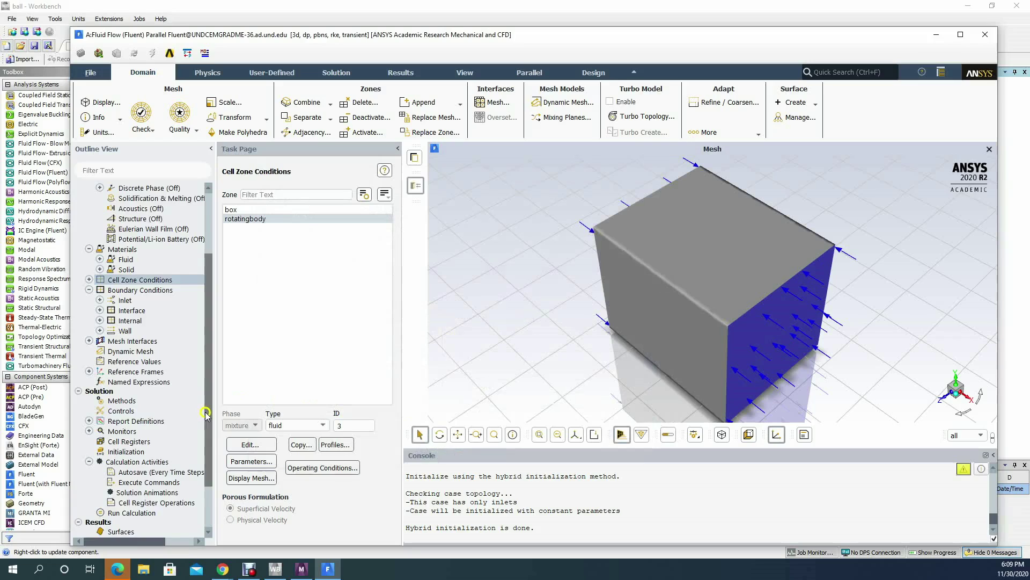
In the Run Calculation settings, set the number of time steps to 100.
drag(205, 413, 203, 445)
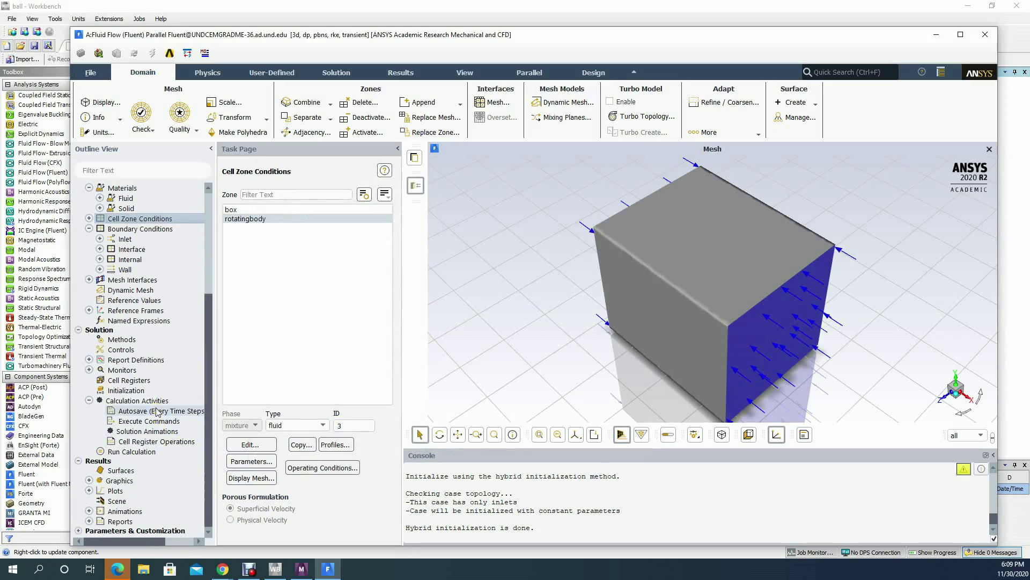
click(139, 453)
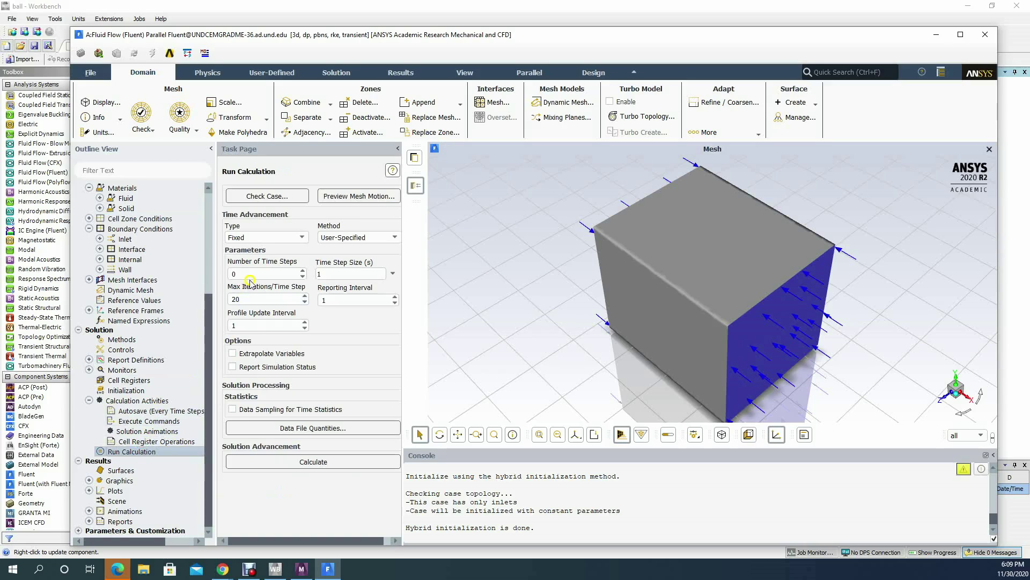
click(245, 275)
key(BackSpace)
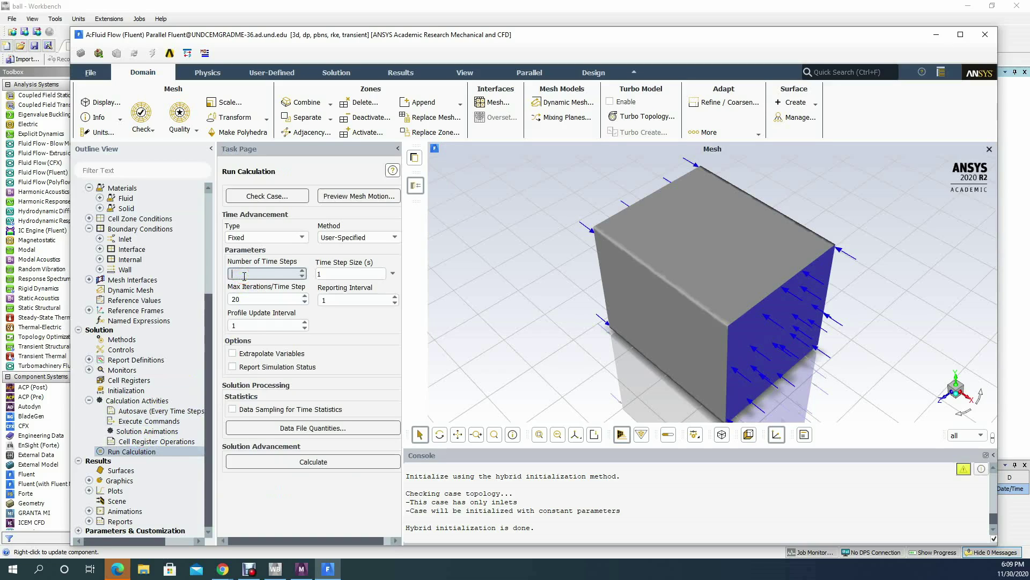
text(100)
Set the time step size of the transient calculation to 0.015 s.
click(332, 274)
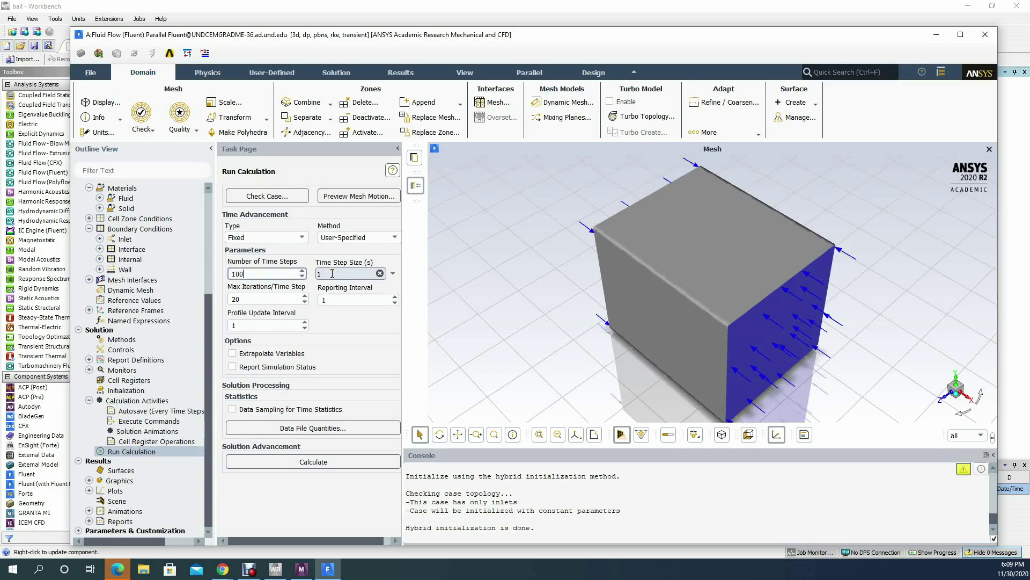
click(332, 273)
key(BackSpace)
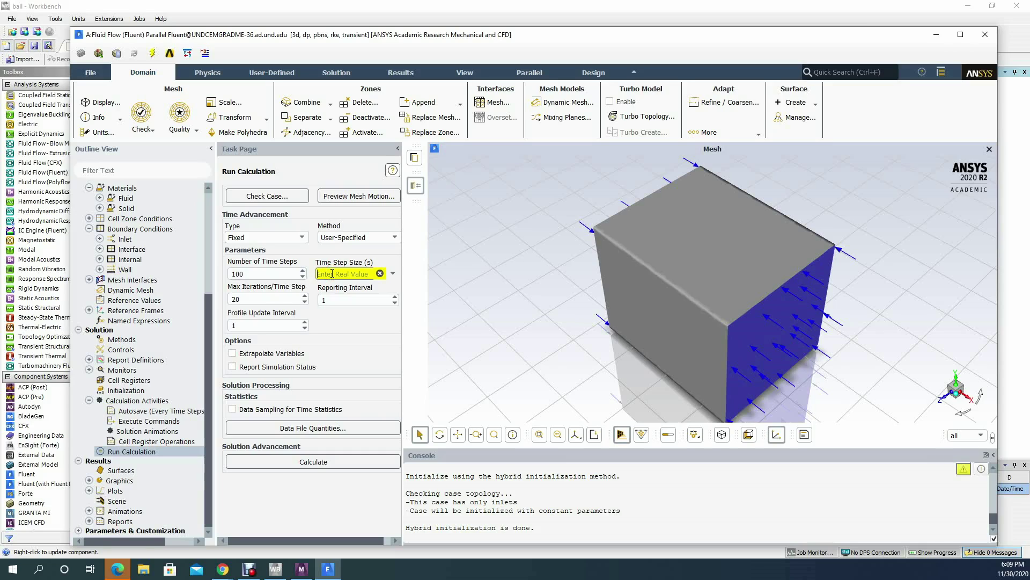
text(9.01)
text(5)
click(323, 274)
key(BackSpace)
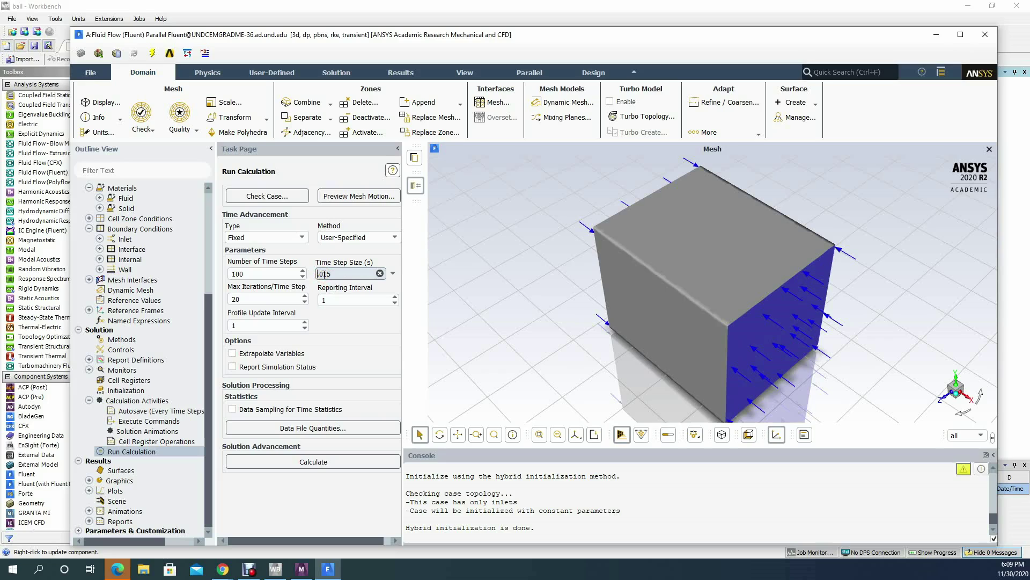
text(0.015)
Set the maximum number of iterations per time step to 5.
click(241, 298)
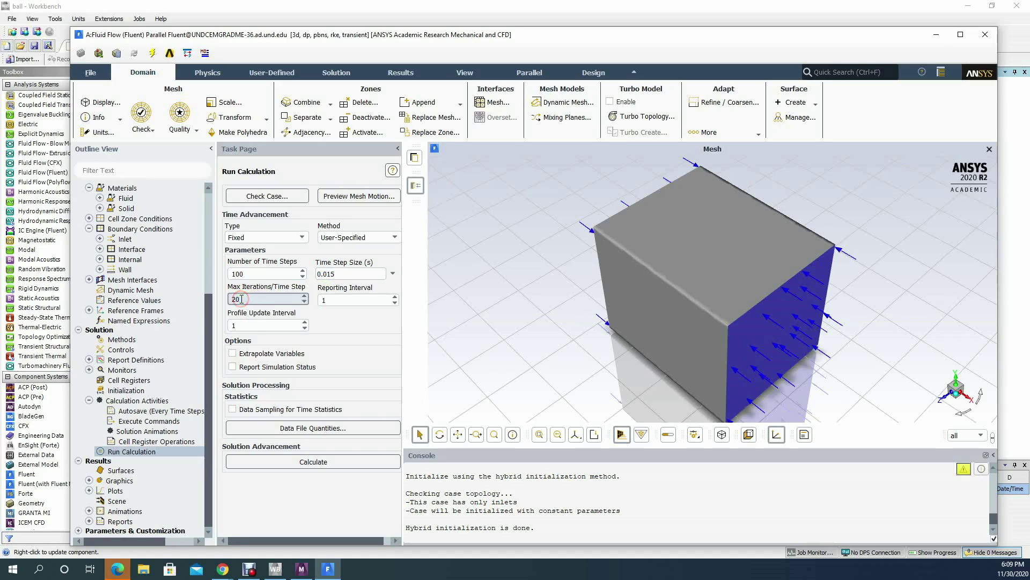
key(BackSpace)
key(BackSpace)
text(5)
click(355, 320)
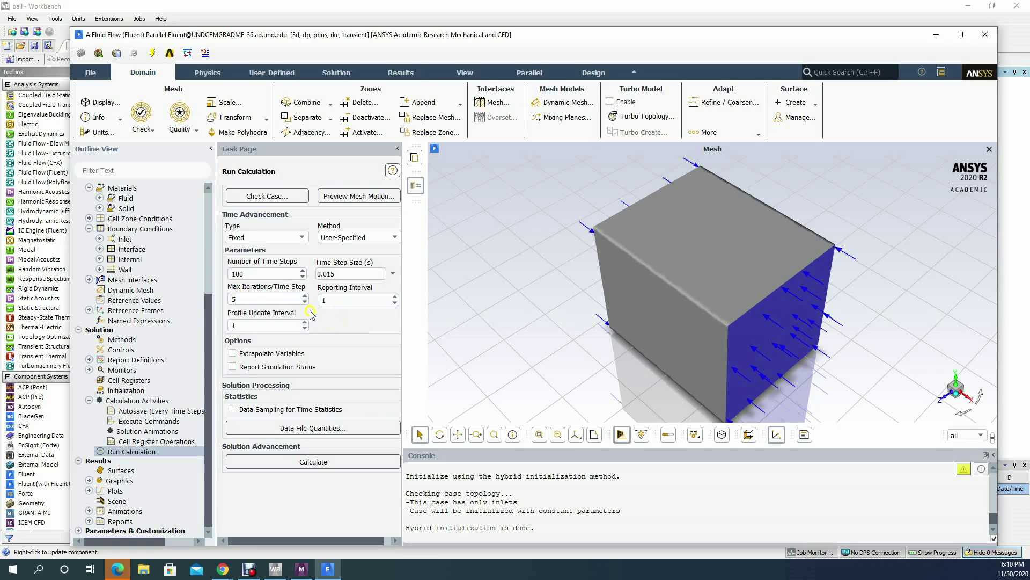
Run the transient calculation to the end and acknowledge its completion.
click(324, 462)
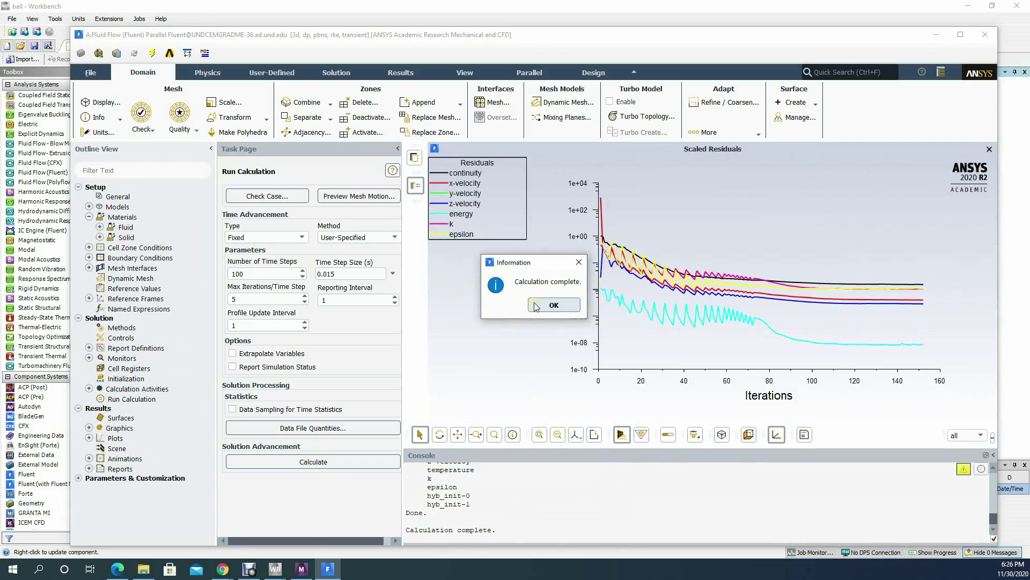
click(556, 304)
click(556, 305)
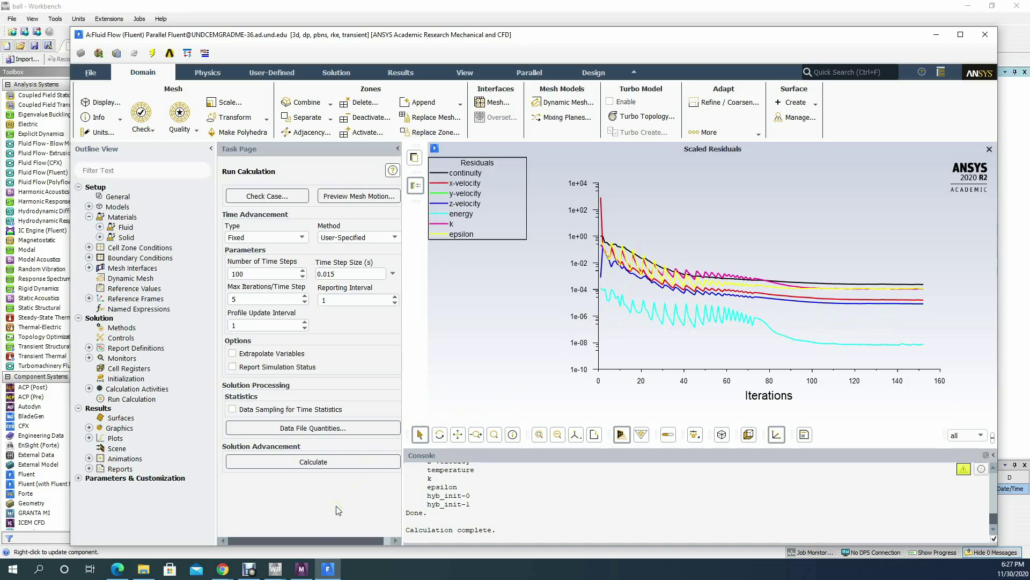
Switch to the ball project in Workbench and add a standalone Results component system beside the Fluid Flow (Fluent) system.
mouse_move(297, 574)
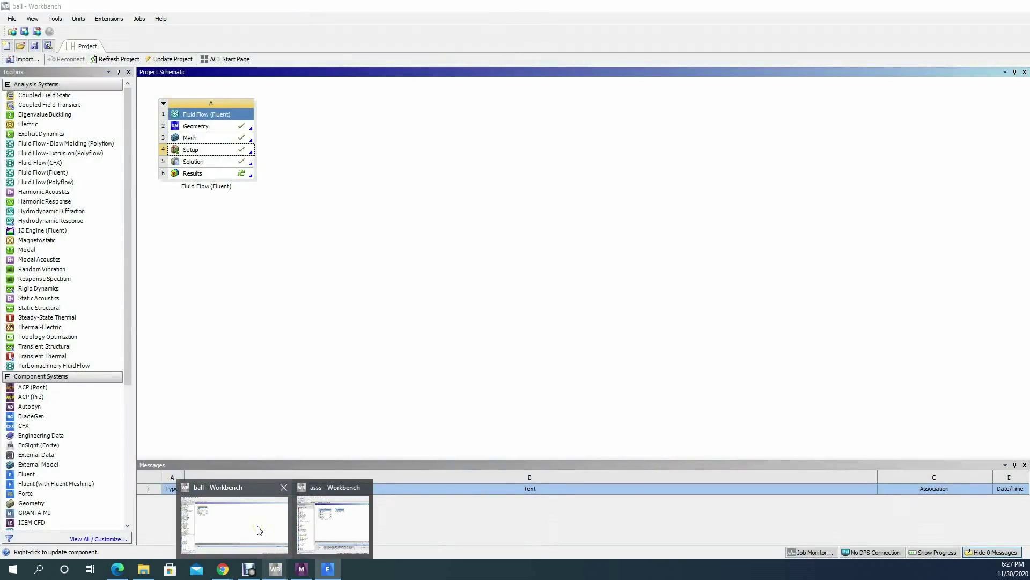
click(258, 529)
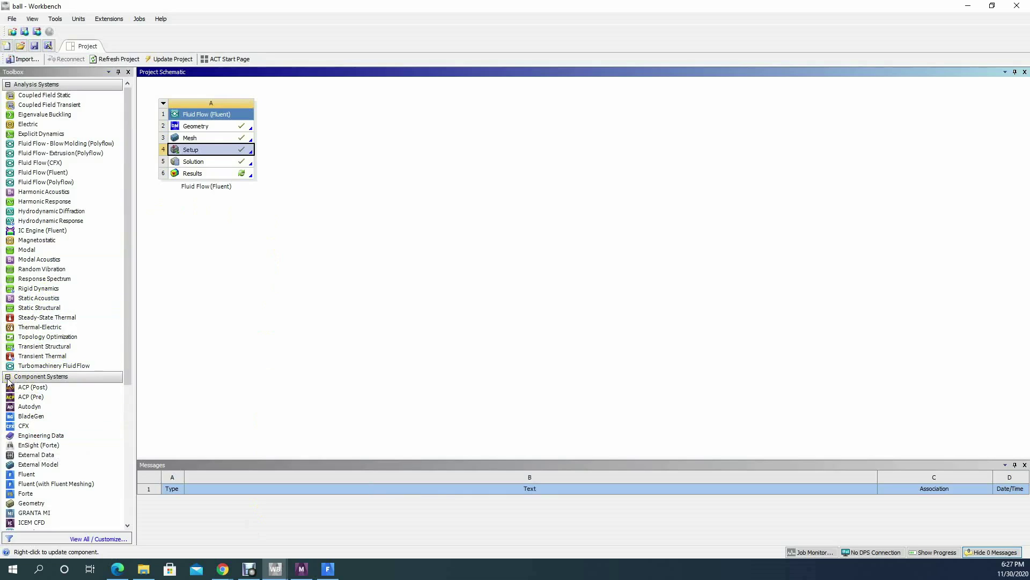
click(129, 378)
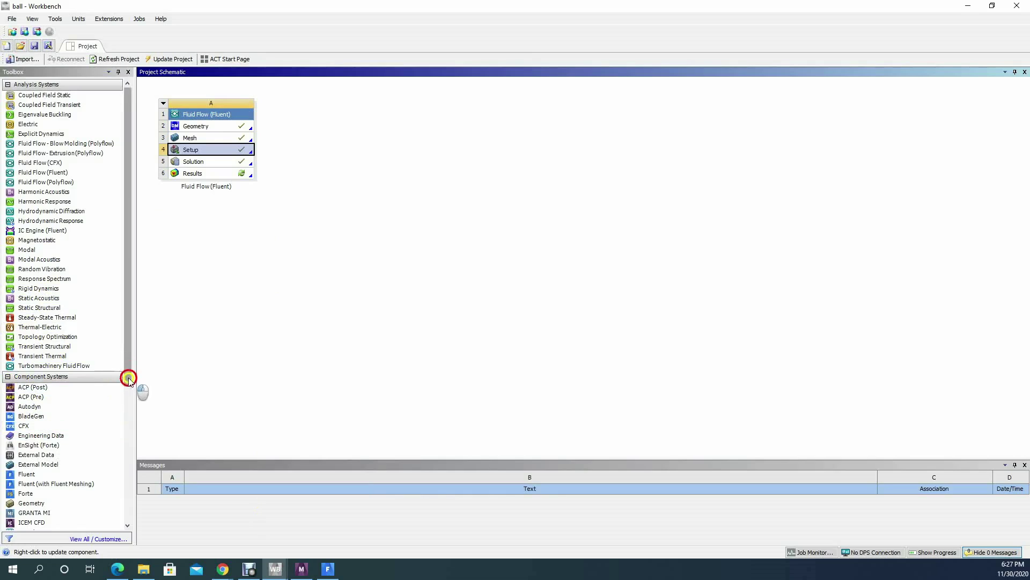
drag(128, 378, 108, 474)
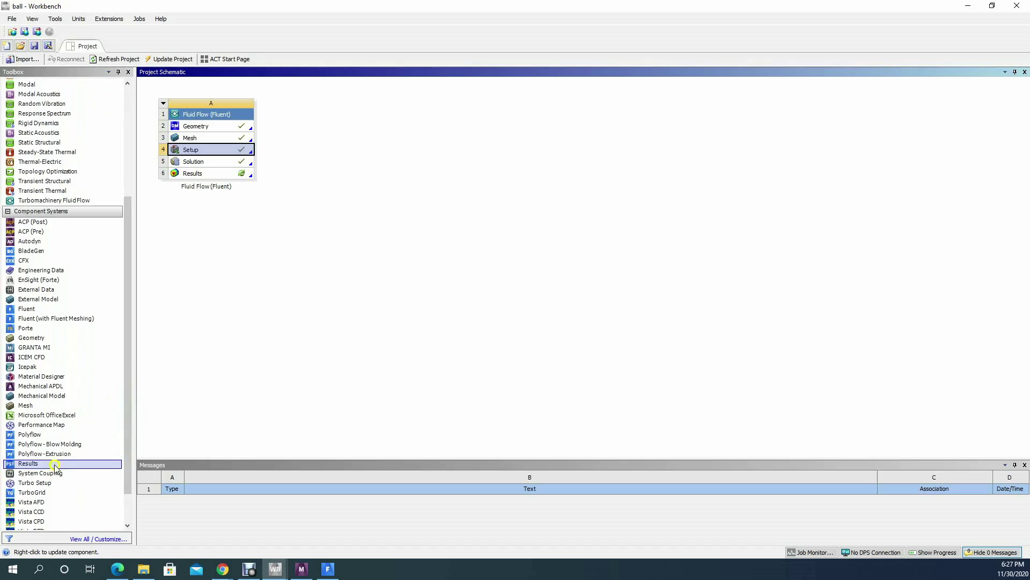
drag(41, 466, 340, 123)
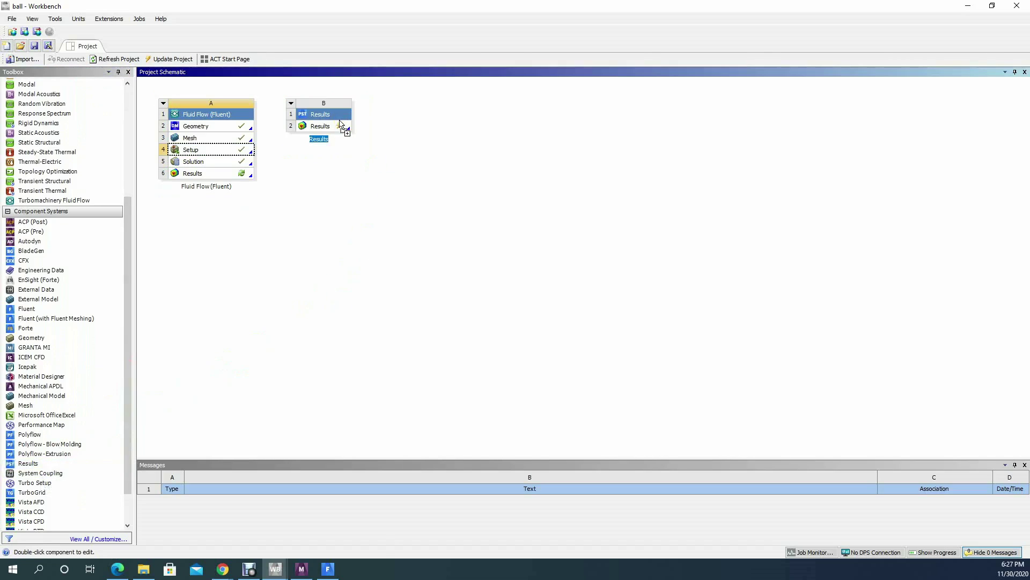
click(328, 115)
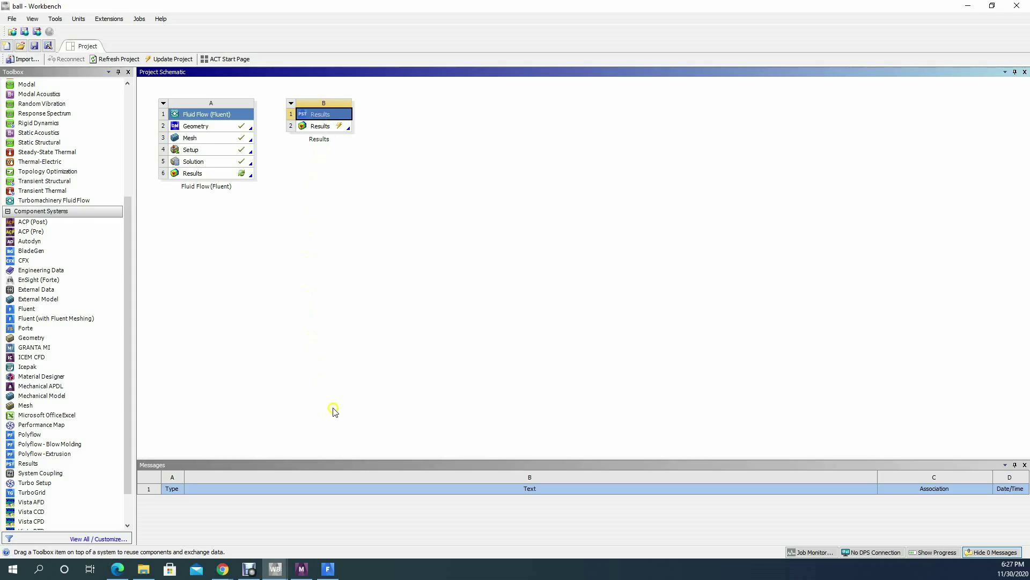
Open the standalone Results system in CFD-Post and bring up the Load Results File dialog fully in view.
double_click(324, 128)
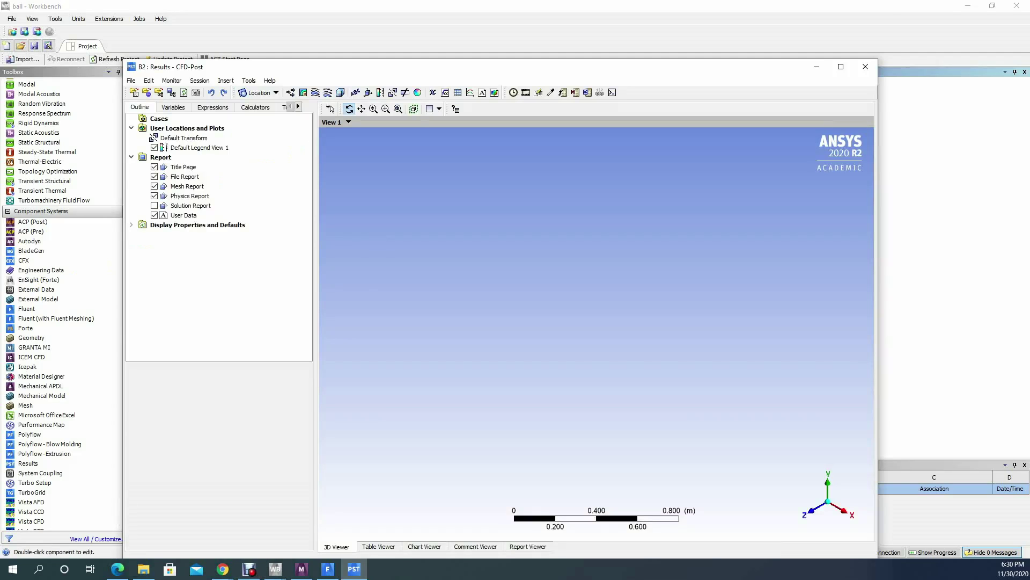
click(131, 81)
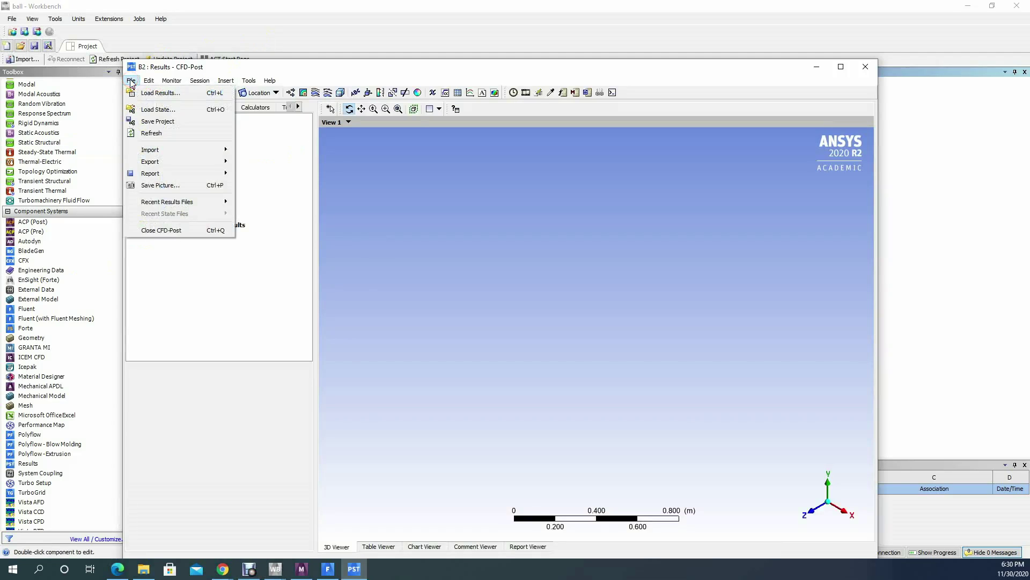
click(159, 93)
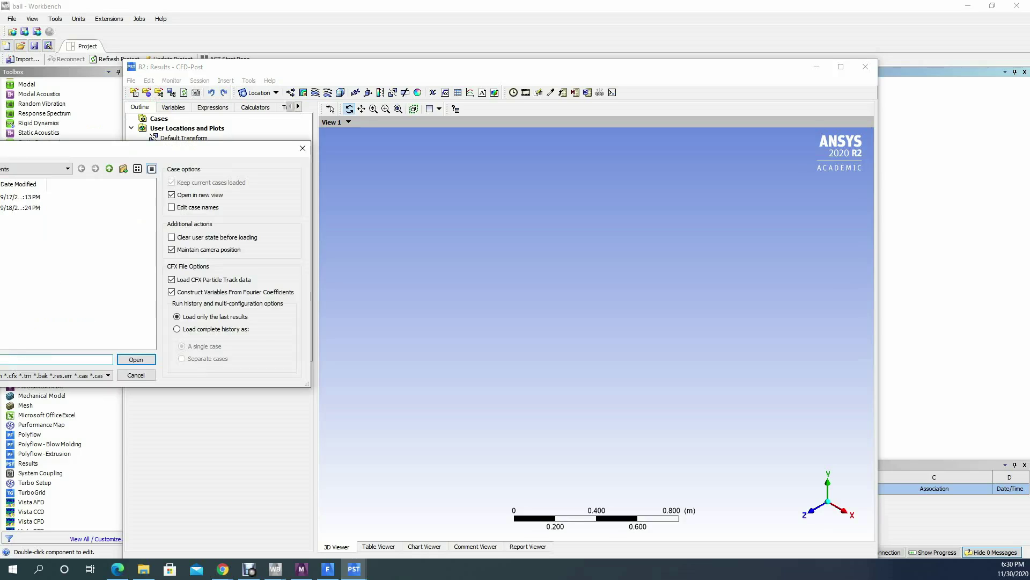
drag(1, 148, 343, 137)
Browse from the user's home folder to Desktop\tutorial\ball_files\dp0\FFF\Fluent for the exported results.
click(254, 180)
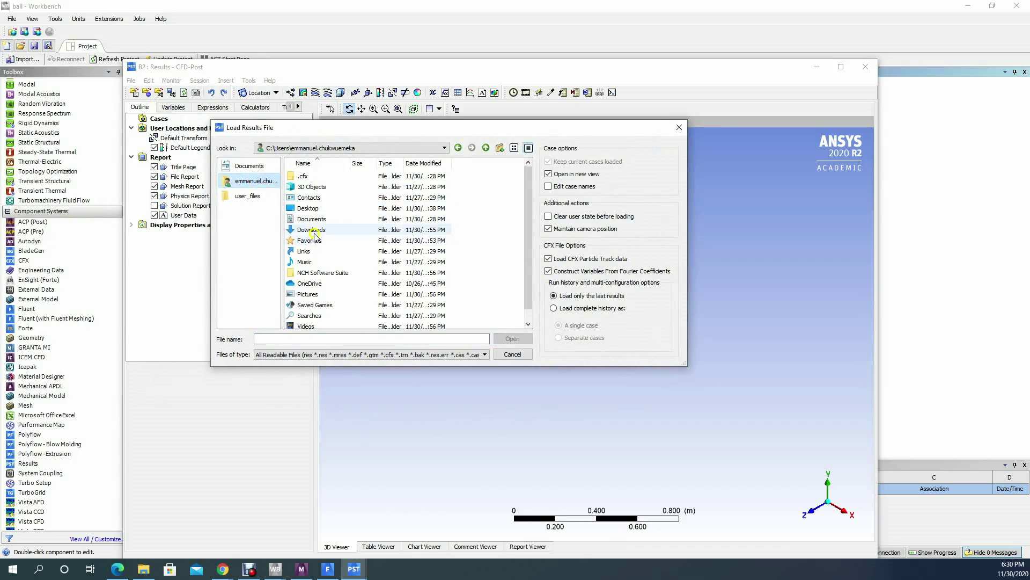
double_click(314, 210)
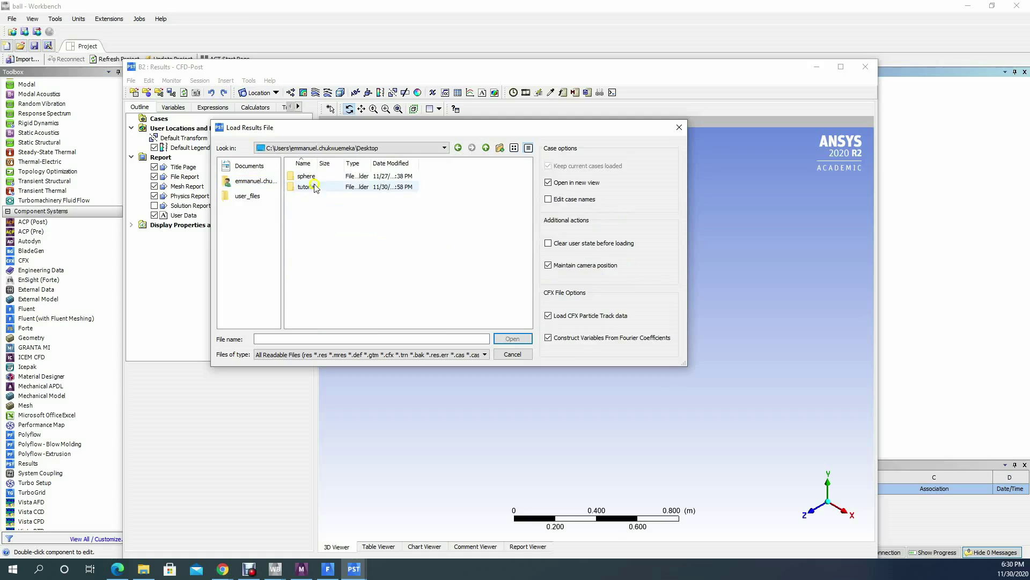
double_click(312, 187)
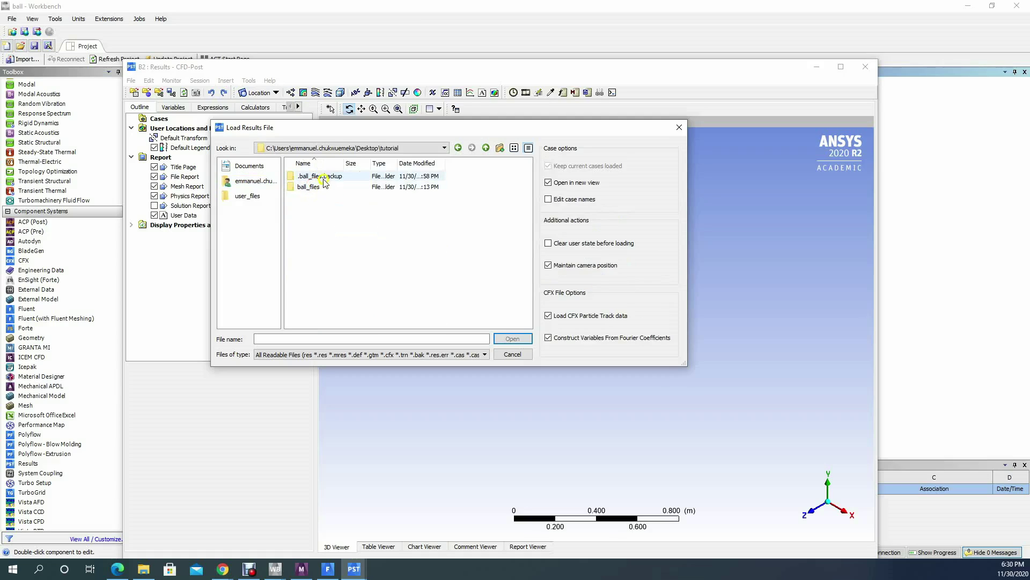
double_click(321, 188)
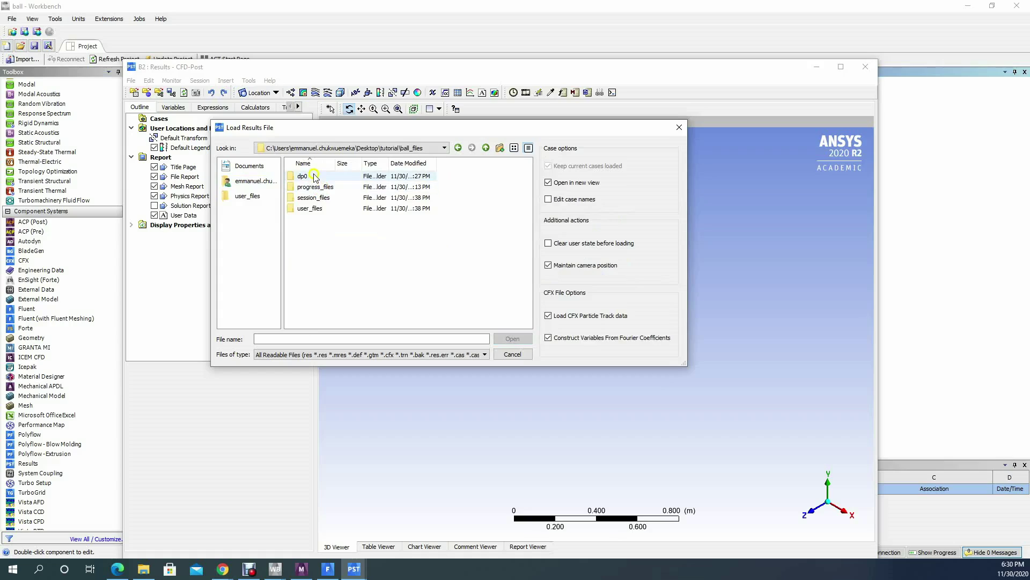
double_click(314, 177)
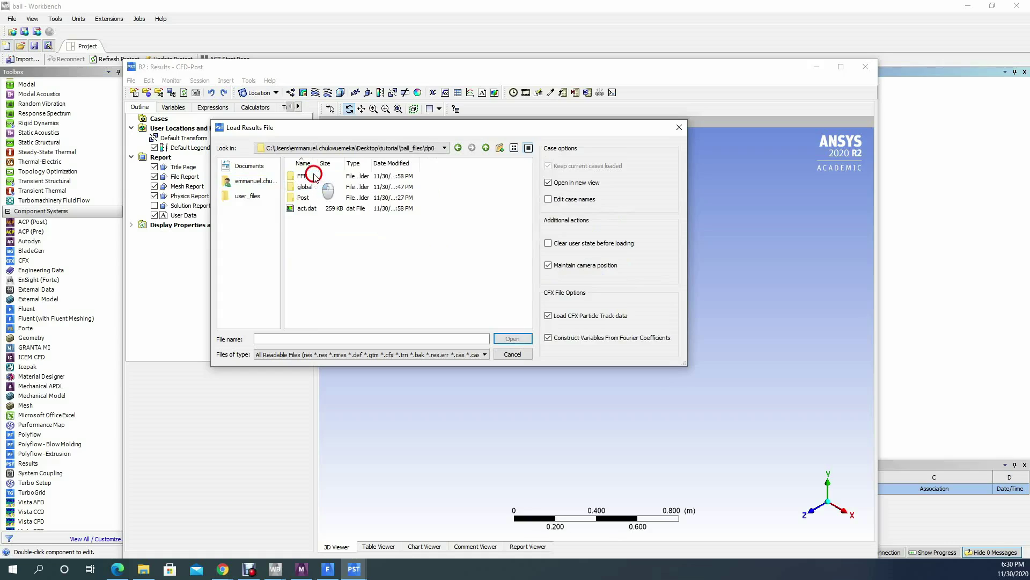
double_click(314, 177)
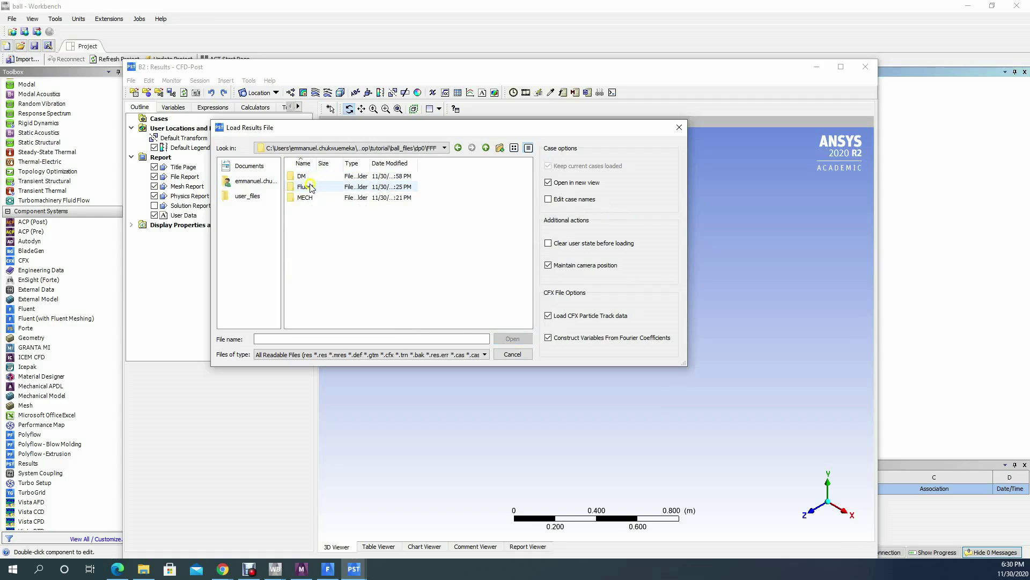
double_click(307, 187)
Load the results file FFF-0100.cdat and accept the global variable ranges notice.
scroll(354, 267, down, 1)
scroll(355, 267, down, 10)
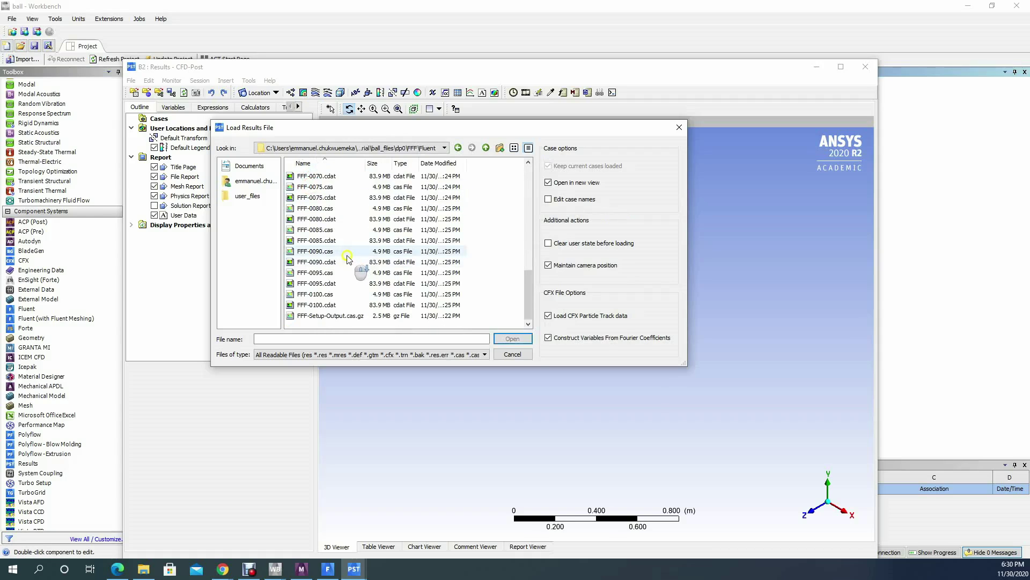
click(324, 304)
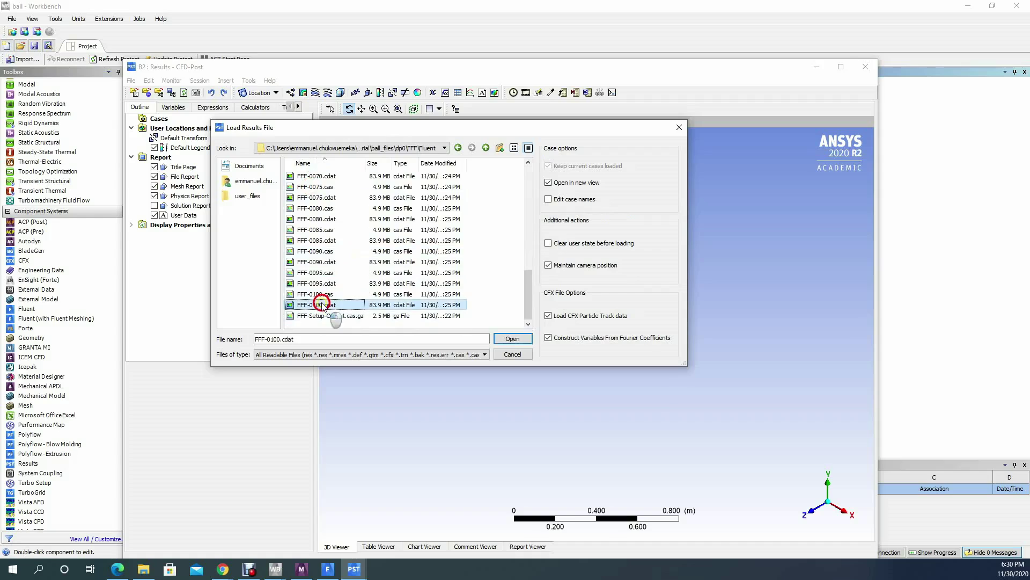
click(498, 339)
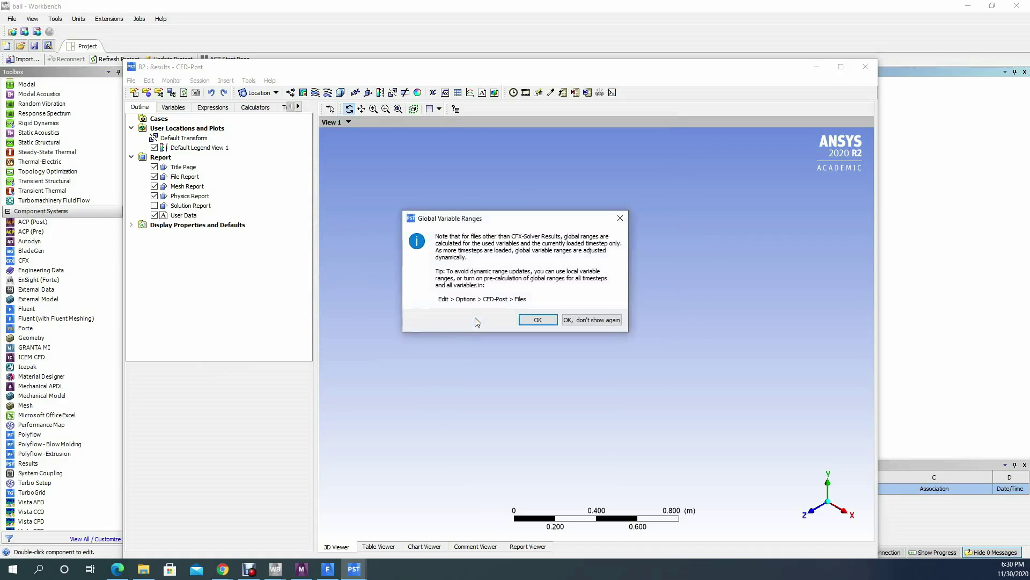
click(539, 319)
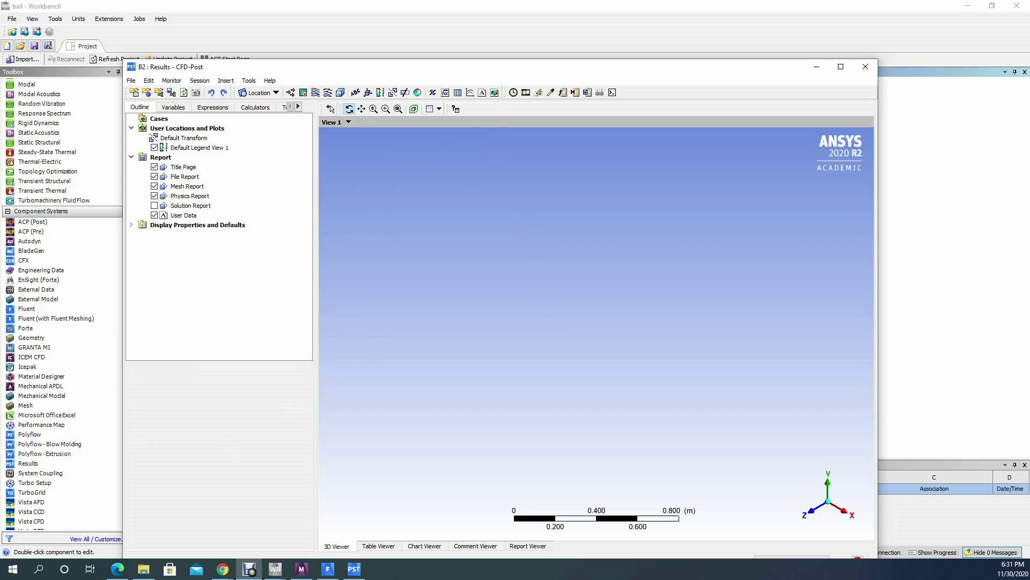
click(559, 292)
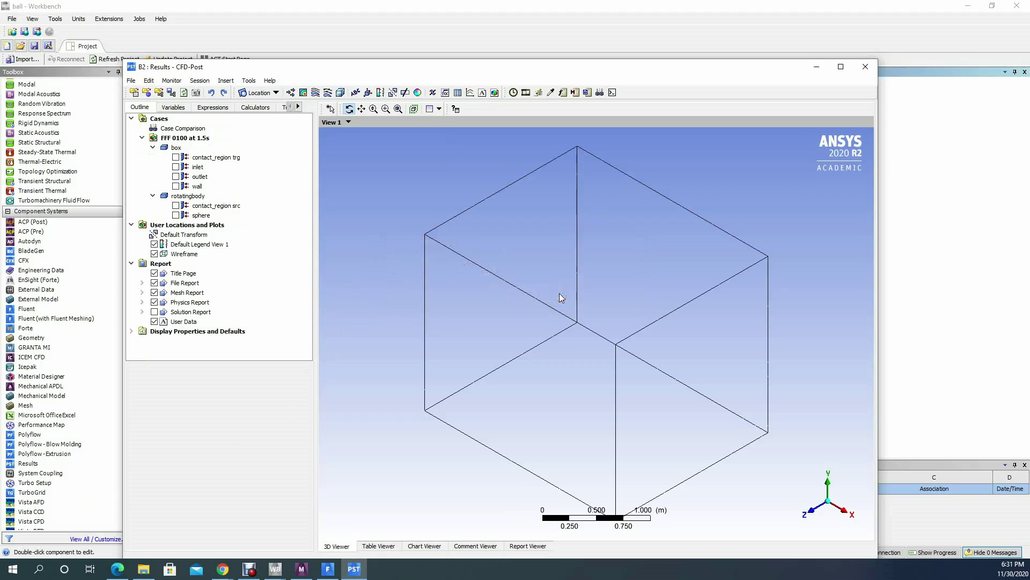
Maximize the CFD-Post window and display the box's contact_region trg surface, leaving the wall hidden.
click(844, 66)
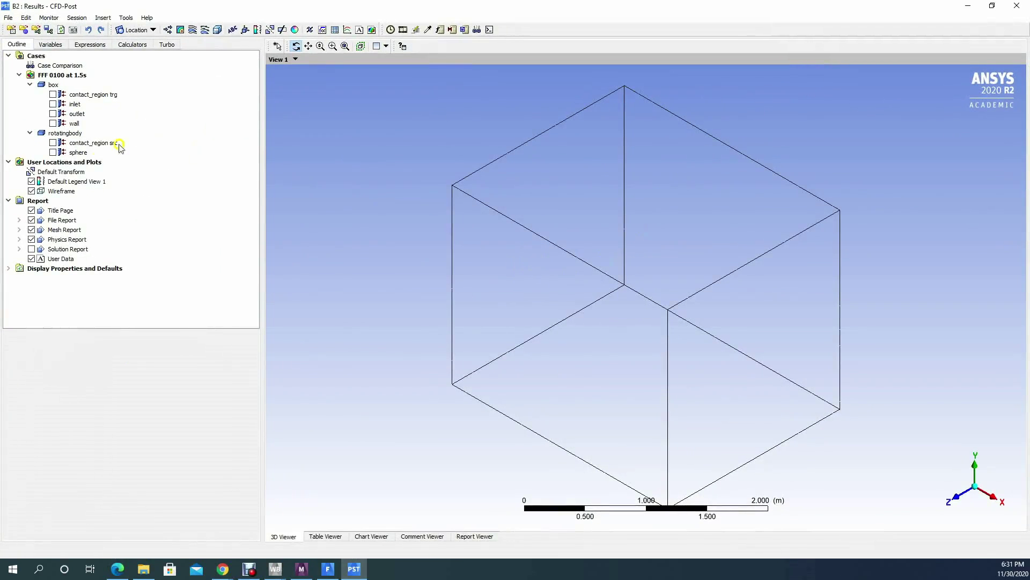
click(53, 124)
click(53, 123)
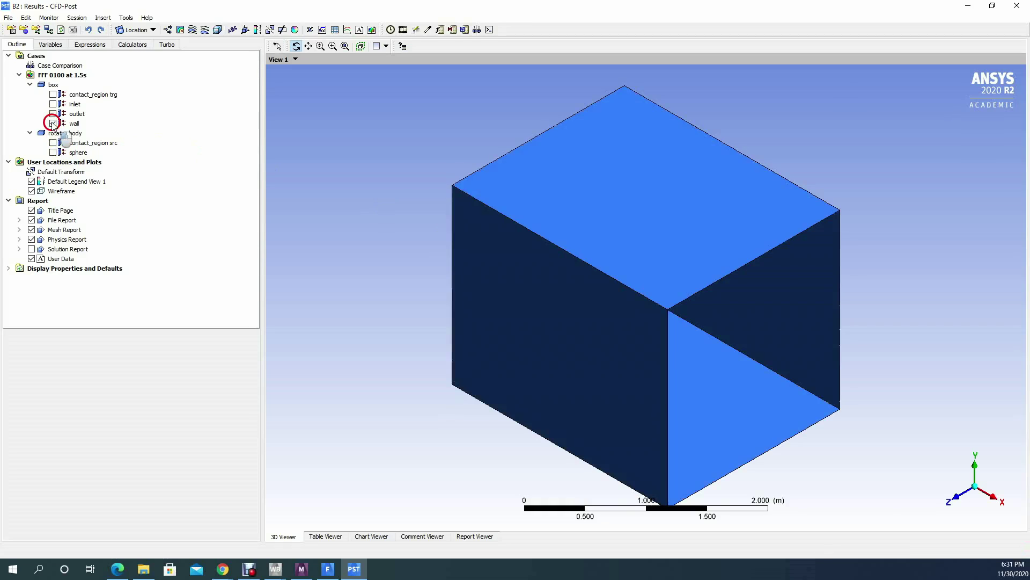
click(53, 94)
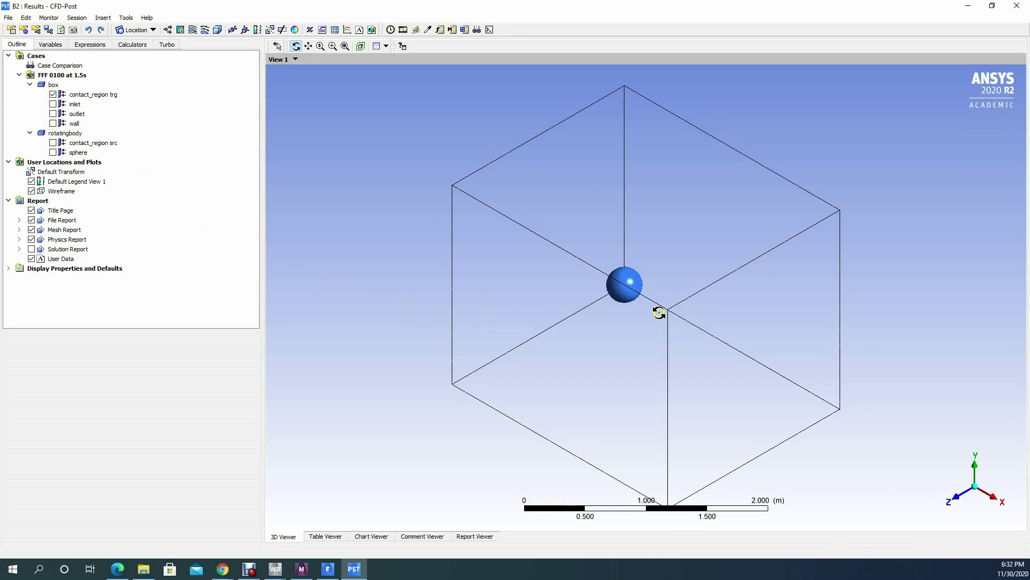
scroll(655, 308, up, 5)
scroll(633, 283, down, 1)
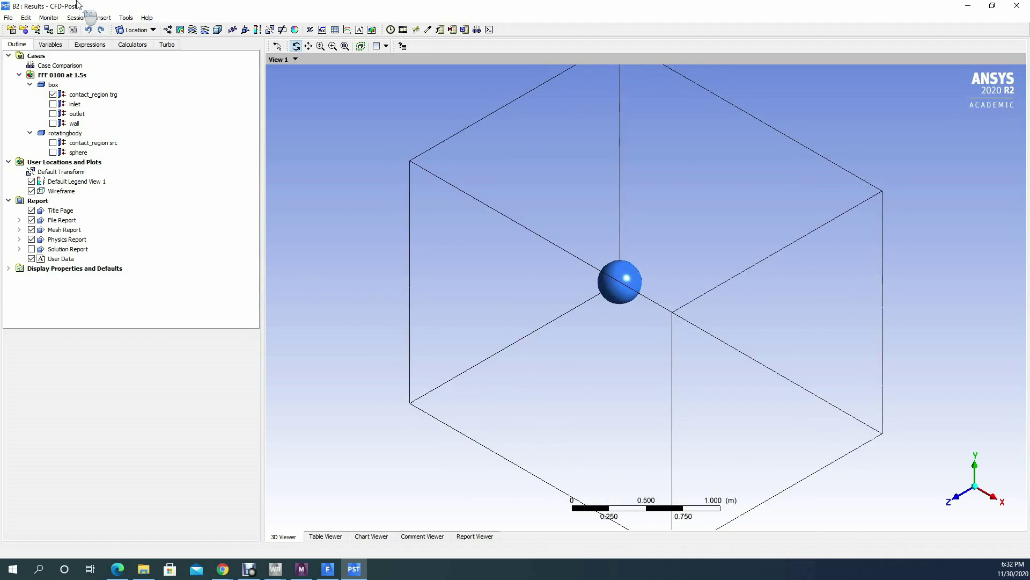
Create an XY plane at Z = 0.0 m through all domains, keeping the suggested name.
click(153, 30)
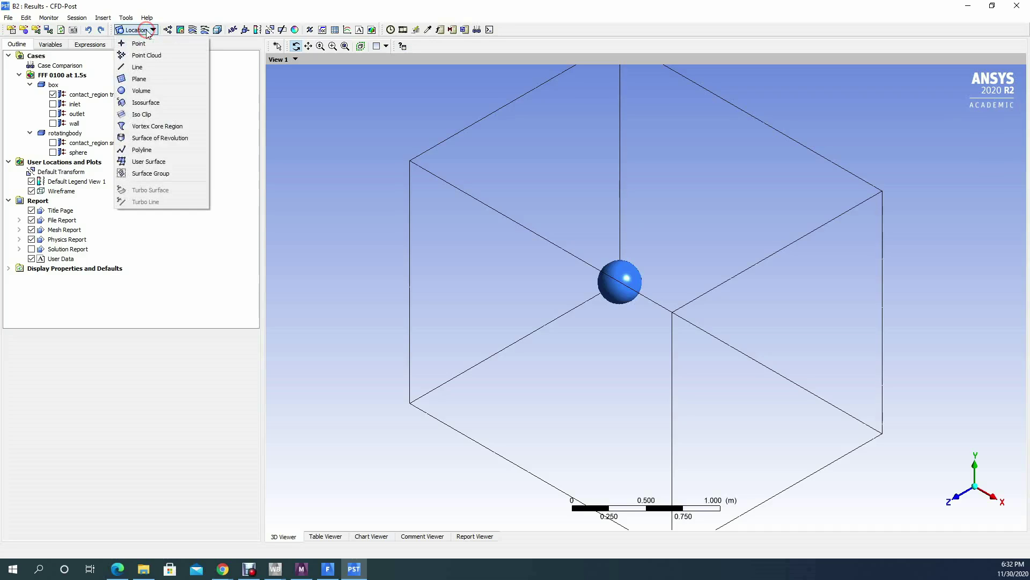
click(138, 79)
click(175, 122)
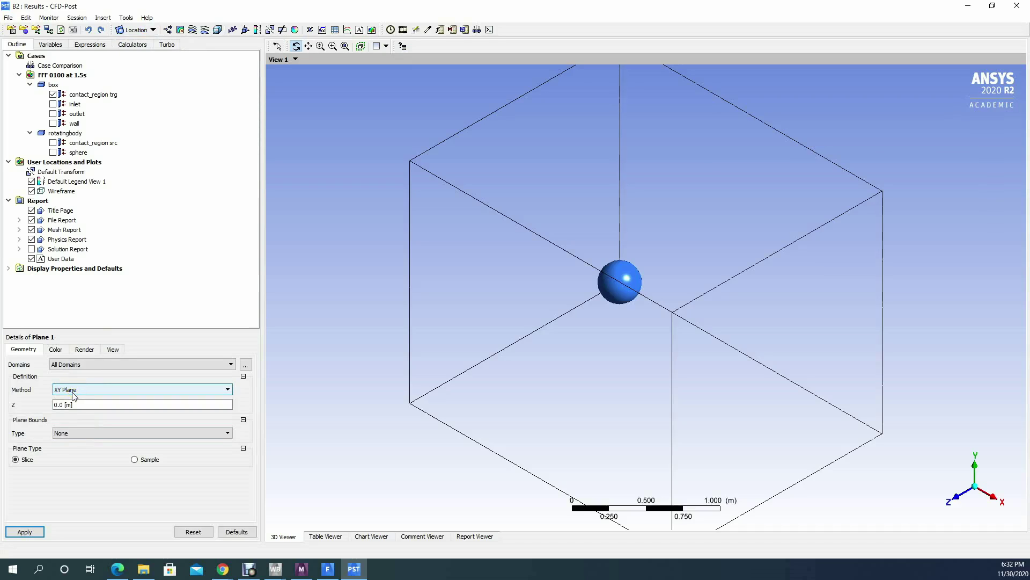
click(26, 531)
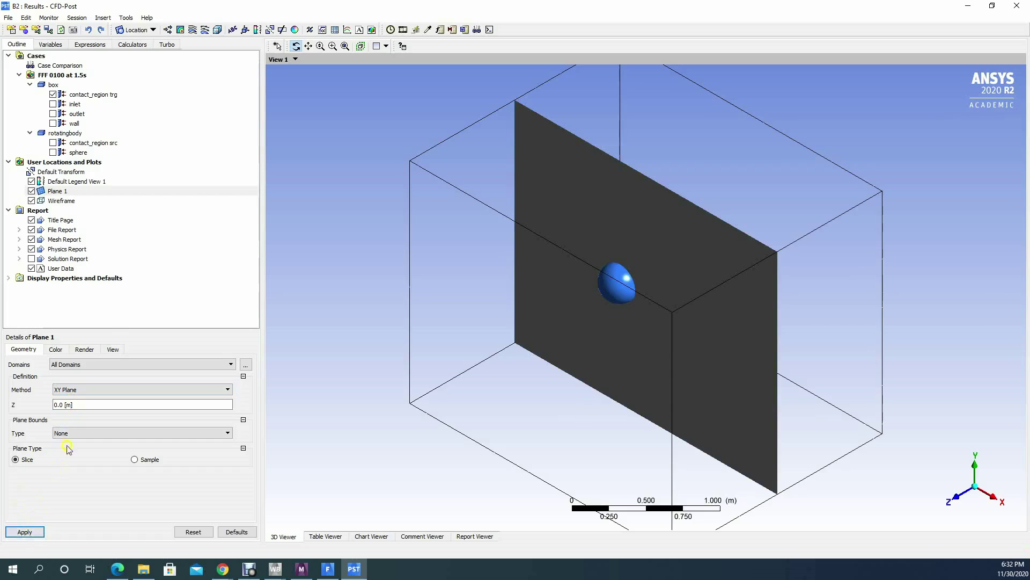
Add a contour with the suggested name, located on Plane 1, with 100 contours.
click(150, 31)
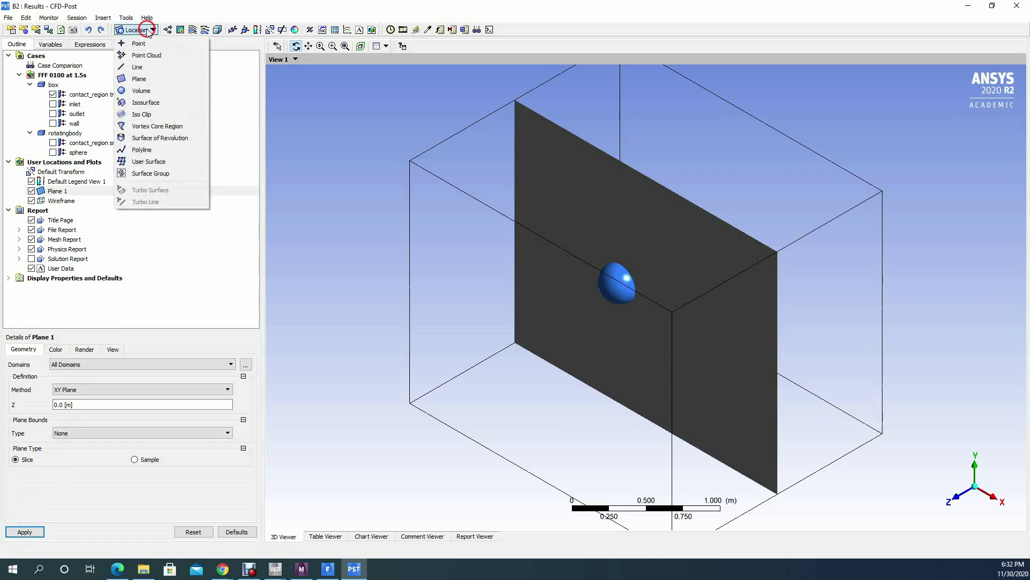
click(181, 30)
click(209, 79)
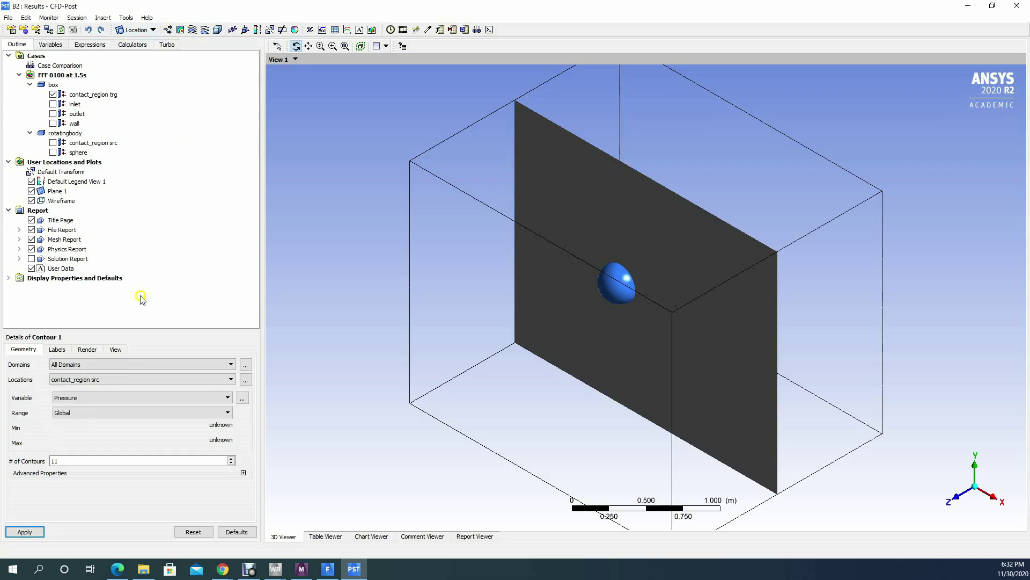
click(60, 462)
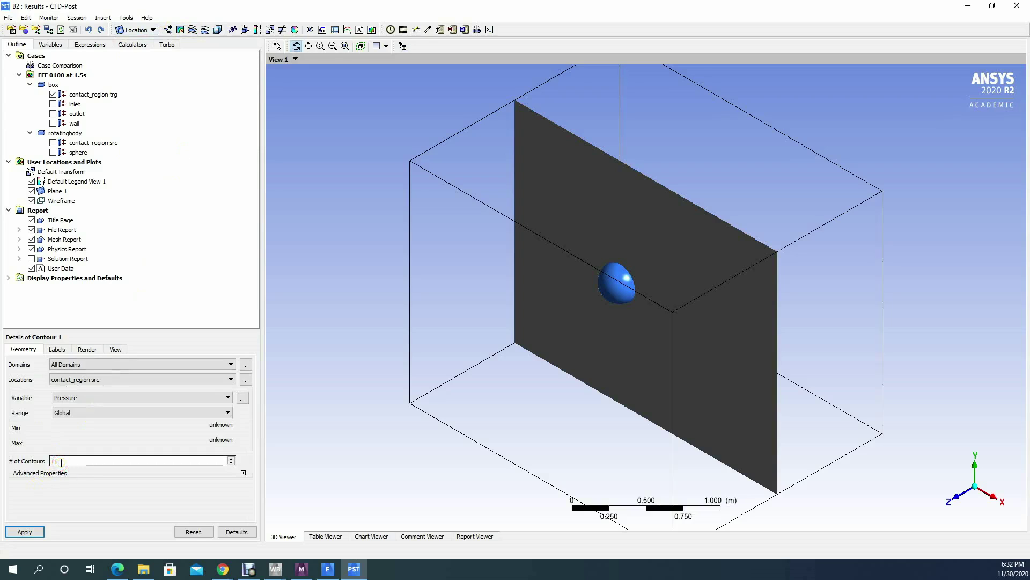
key(BackSpace)
click(206, 381)
click(71, 424)
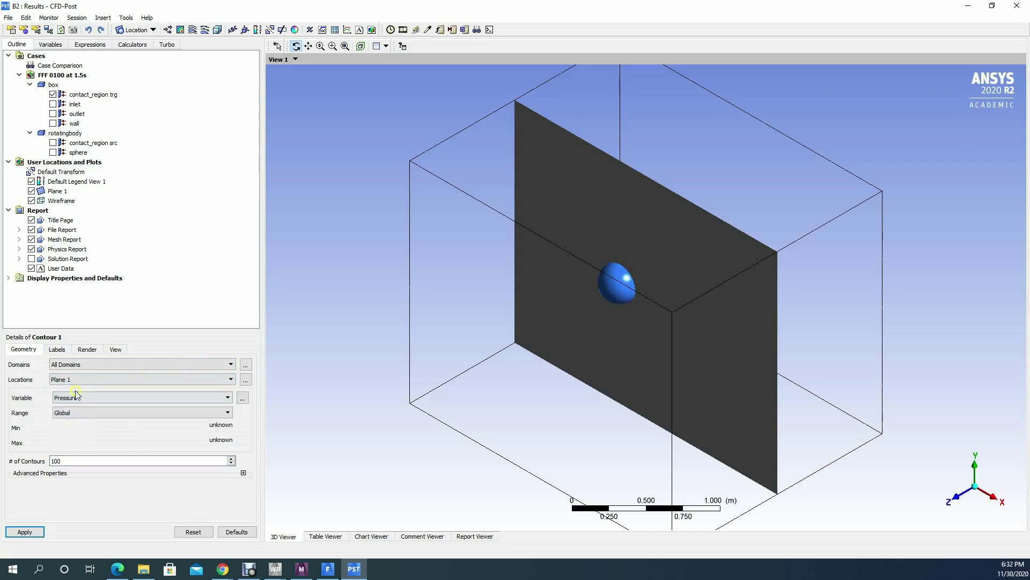
Show the sphere instead of contact_region trg and generate the Pressure contour, viewed straight onto the XY plane.
click(52, 152)
click(53, 94)
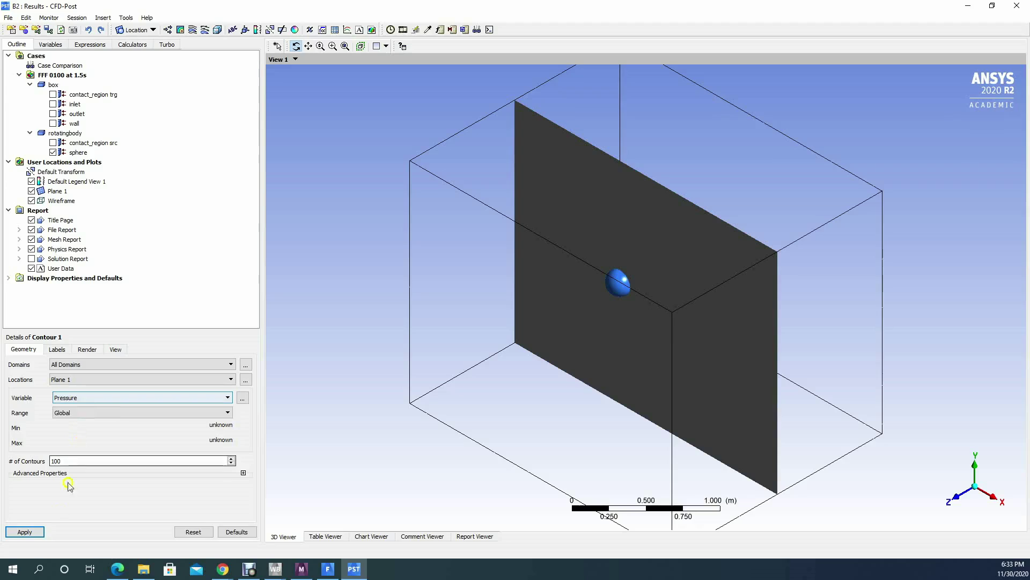
click(22, 528)
click(23, 532)
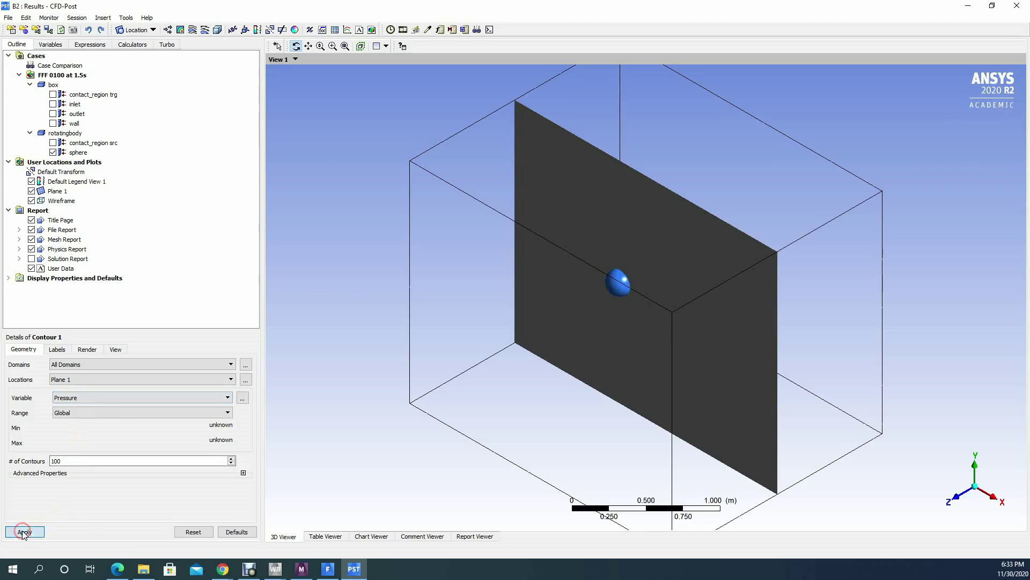
click(956, 499)
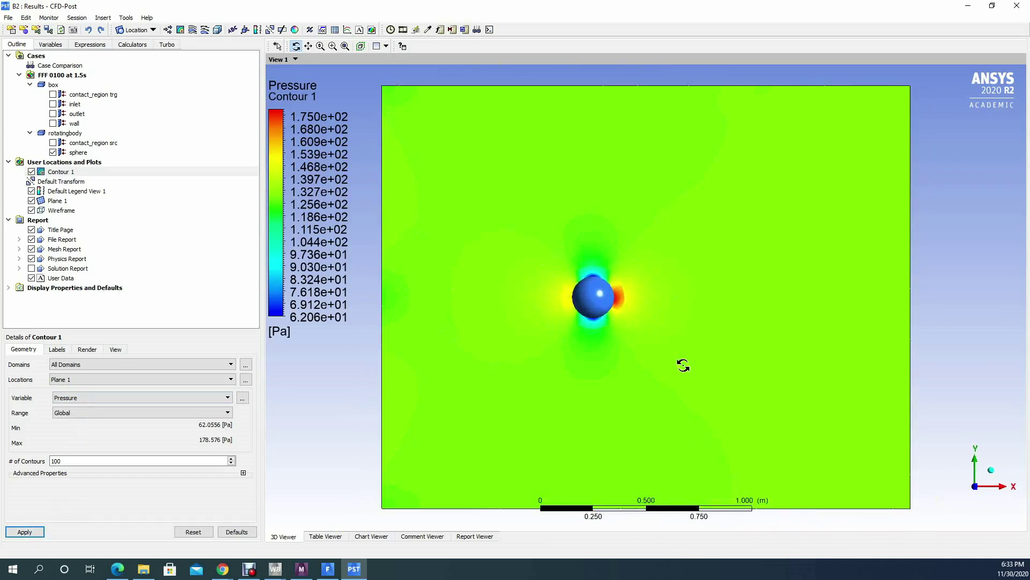
Change the contour variable to Velocity in Stn Frame and apply it.
click(100, 398)
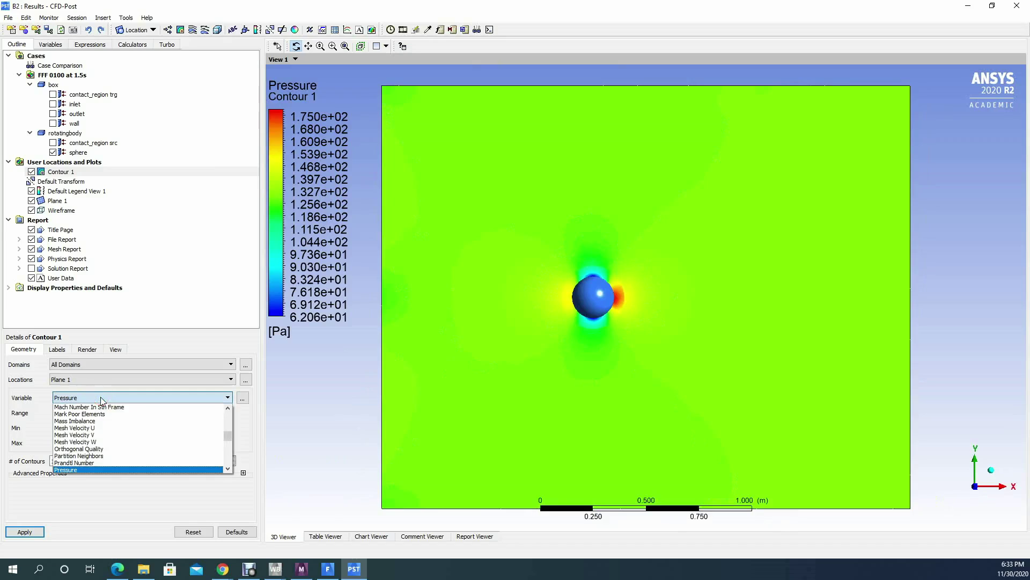
scroll(128, 432, up, 5)
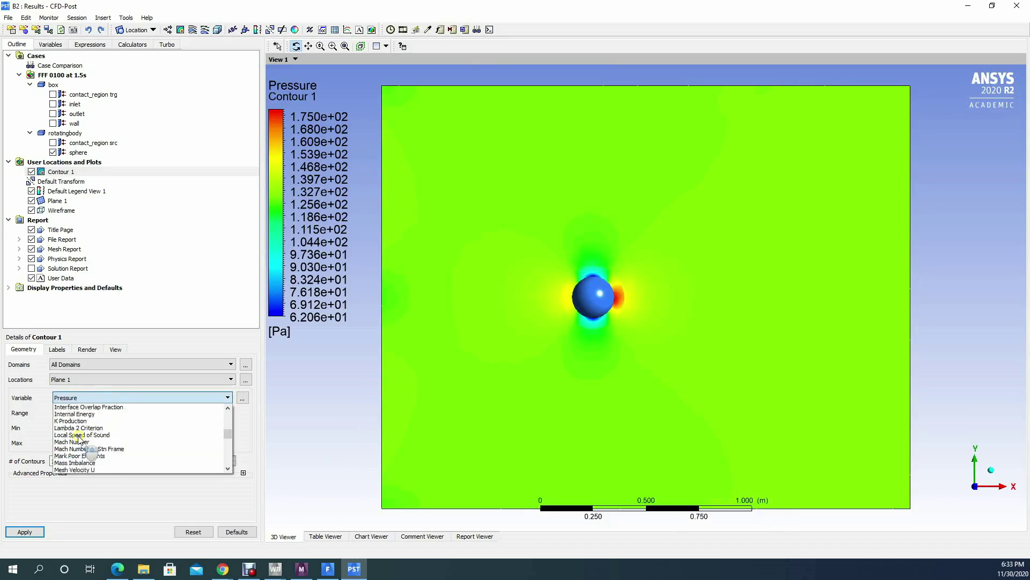
scroll(80, 439, down, 15)
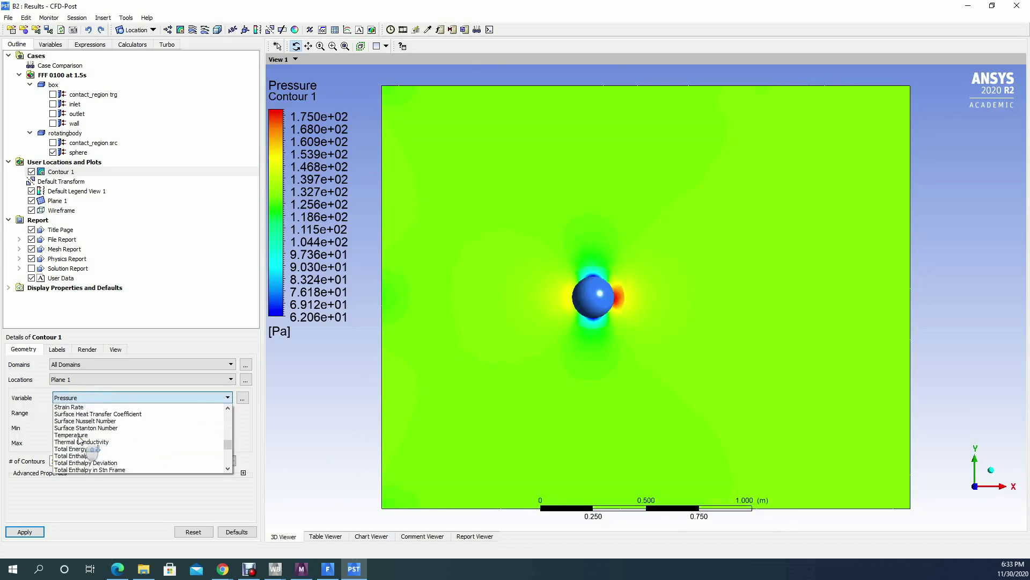
scroll(79, 443, down, 2)
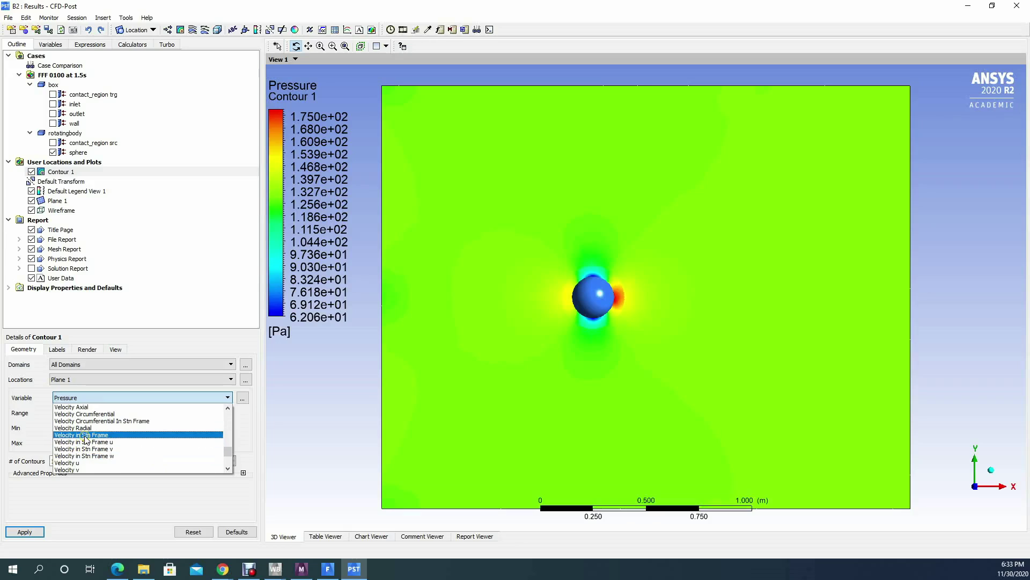
click(84, 436)
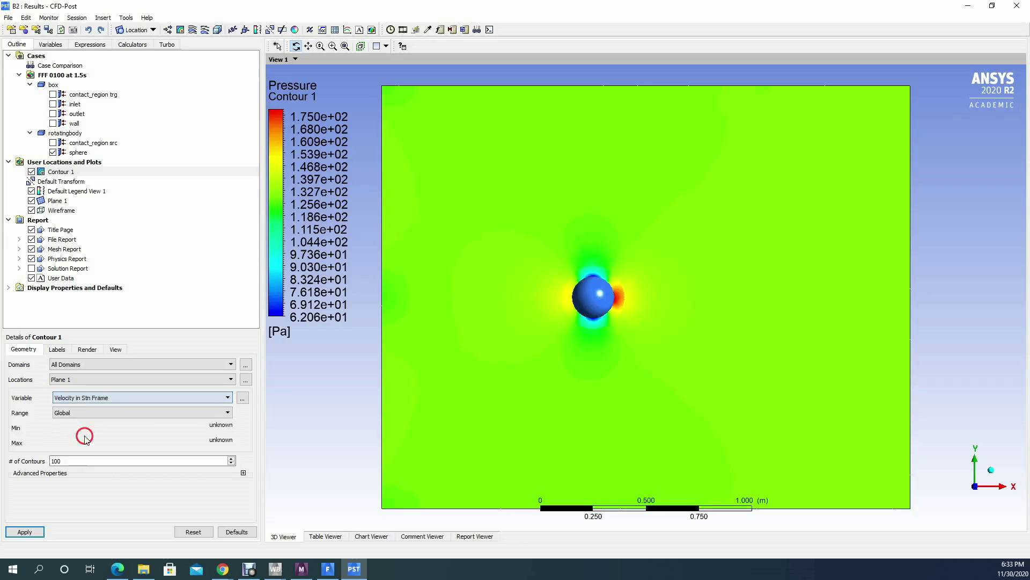
click(24, 531)
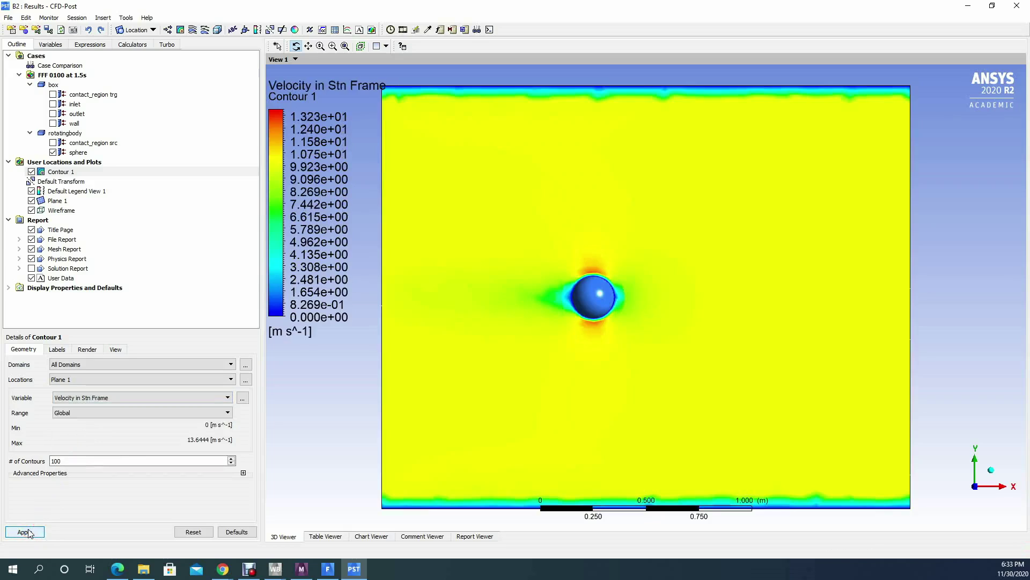
Examine the velocity contour up close around the sphere and its wake, then across the whole plane.
scroll(602, 310, up, 1)
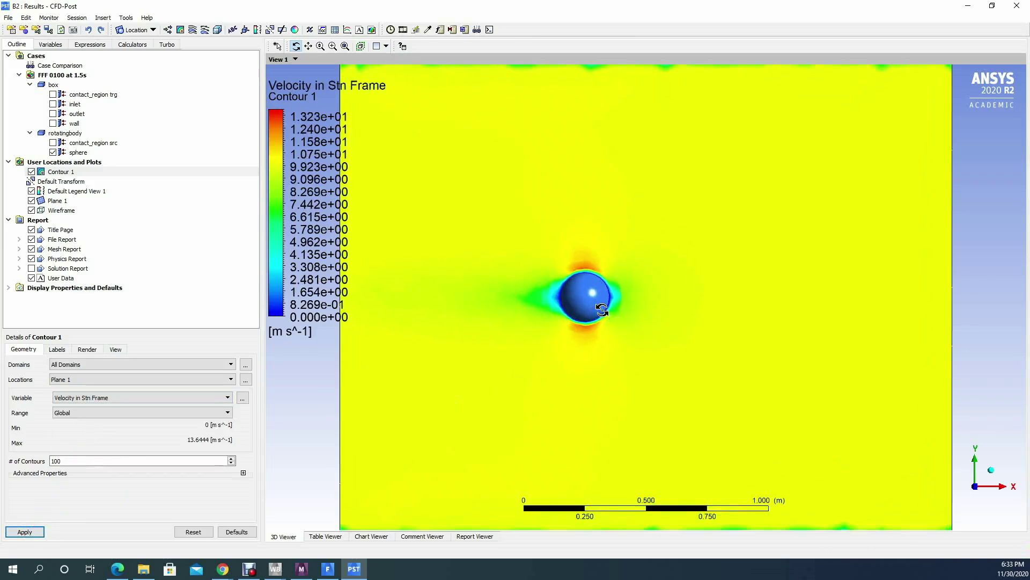
scroll(602, 310, up, 3)
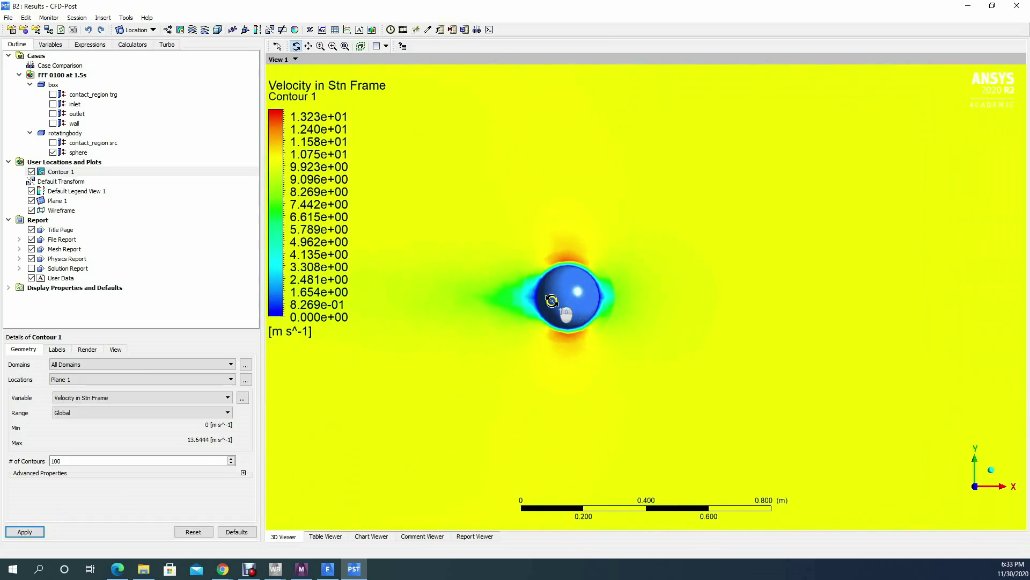
scroll(552, 300, down, 3)
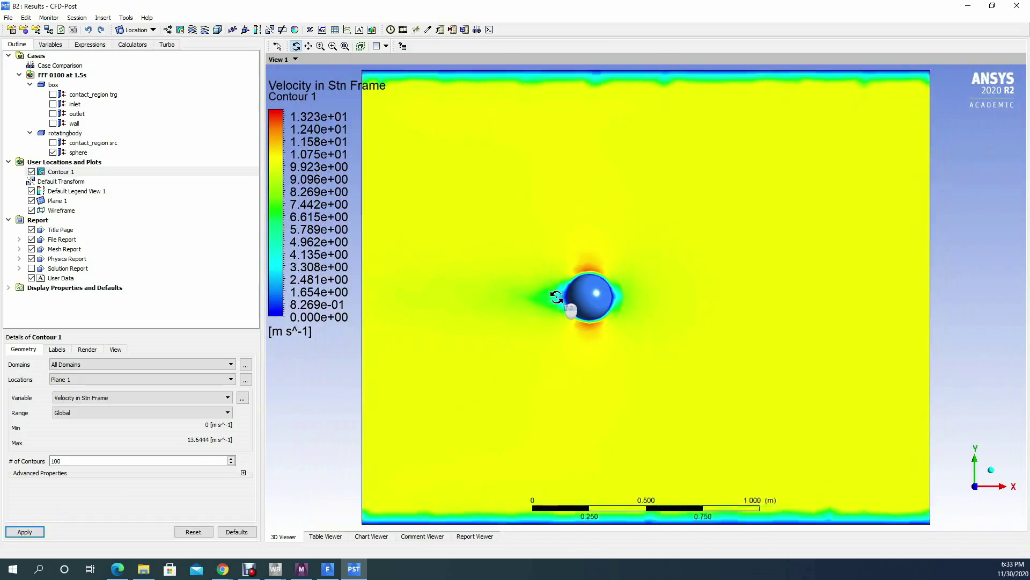
scroll(556, 297, up, 3)
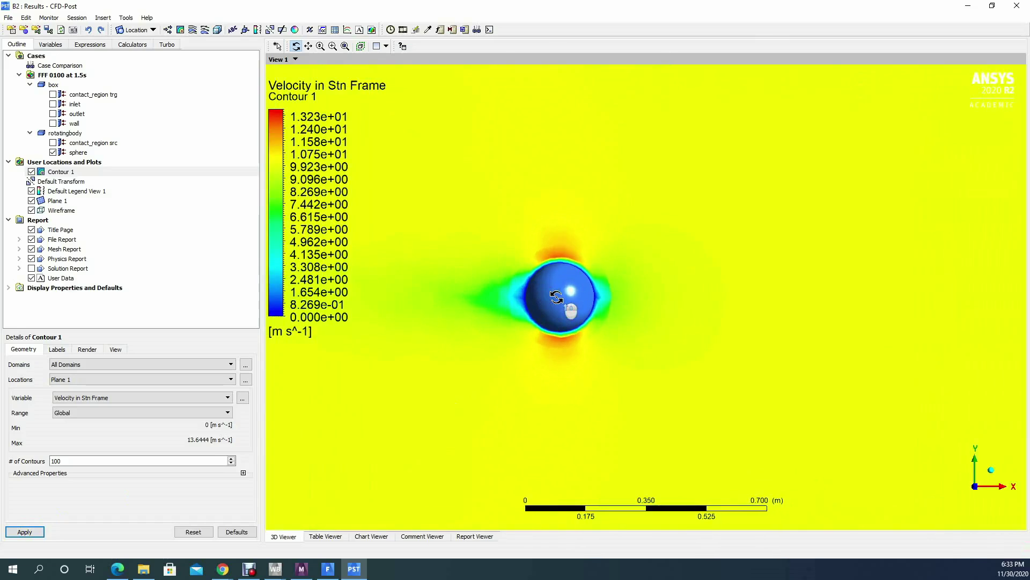
scroll(556, 297, up, 1)
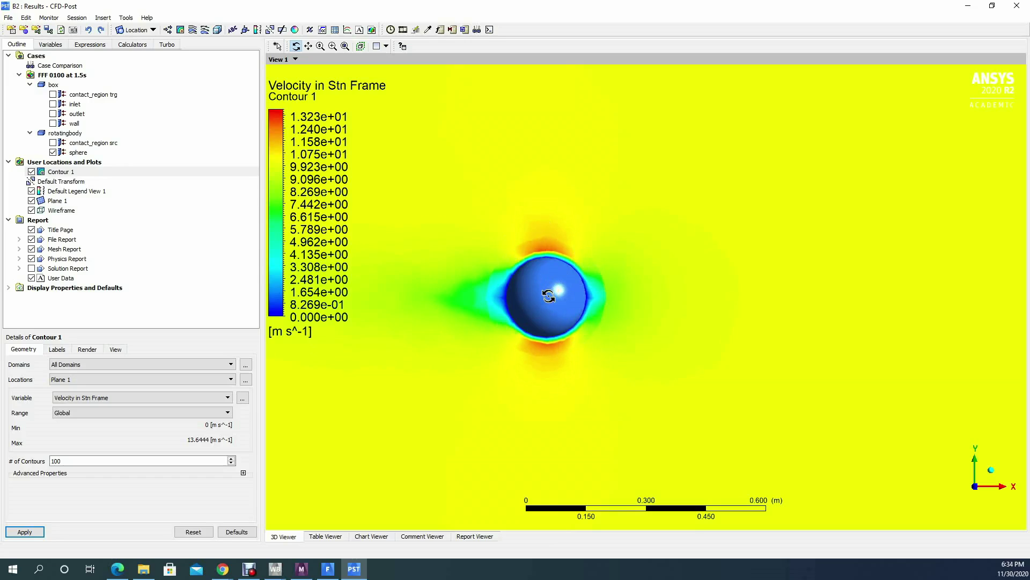
scroll(548, 296, up, 3)
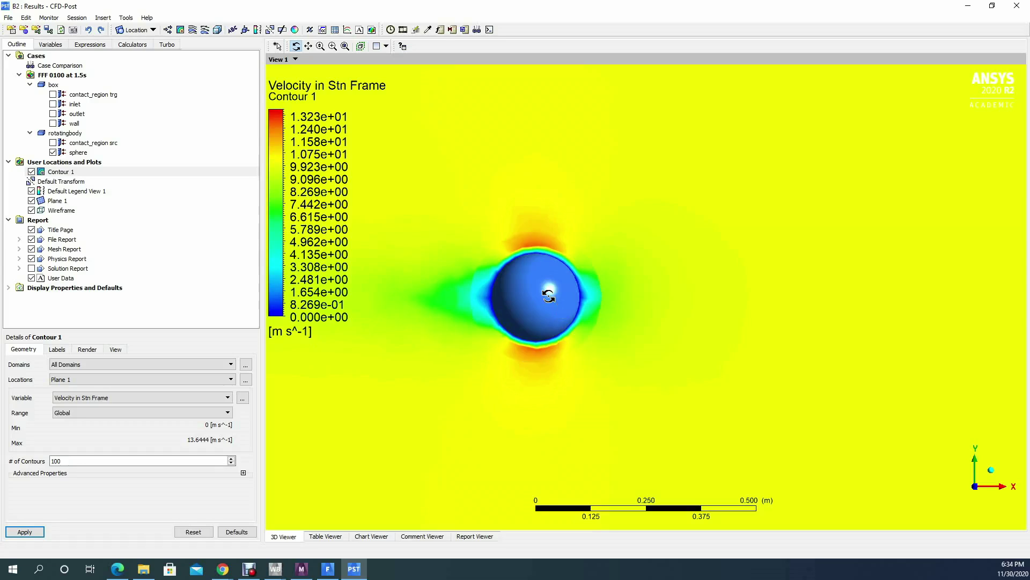
scroll(548, 295, down, 3)
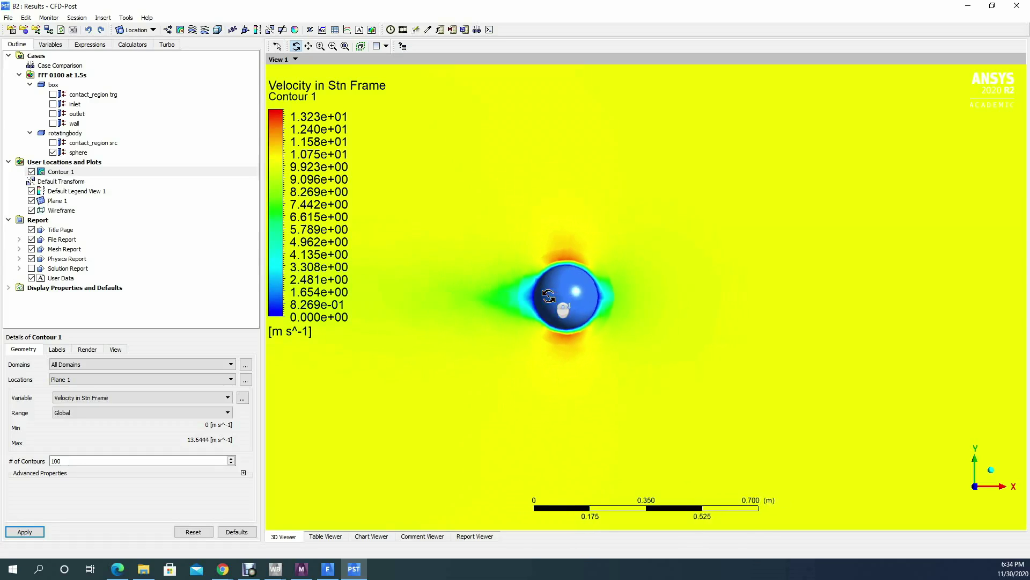
scroll(548, 295, down, 3)
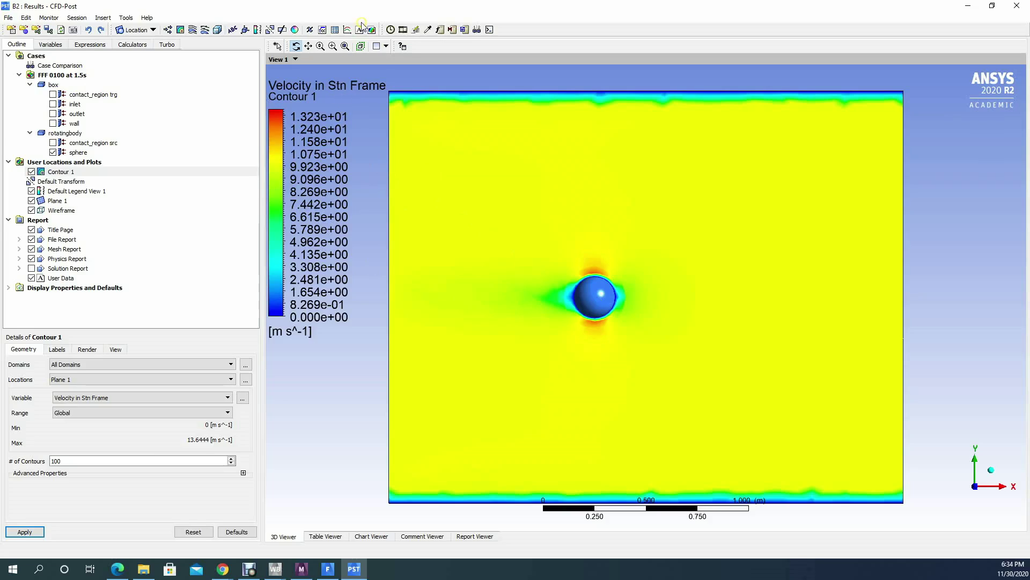
Select timestep 5 (0.075 s) in the Timestep Selector and open the timestep animation settings from there.
click(403, 31)
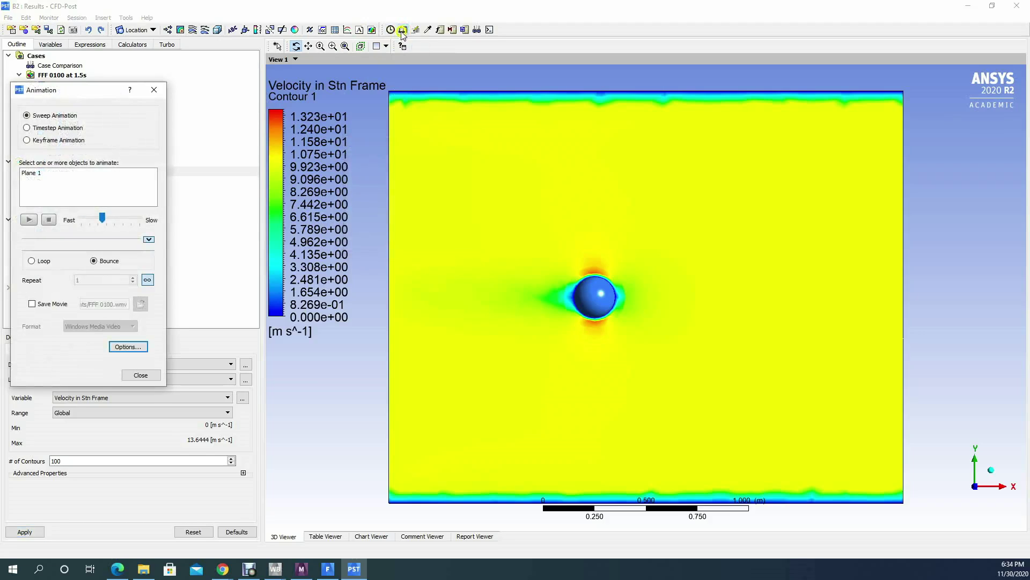
click(154, 90)
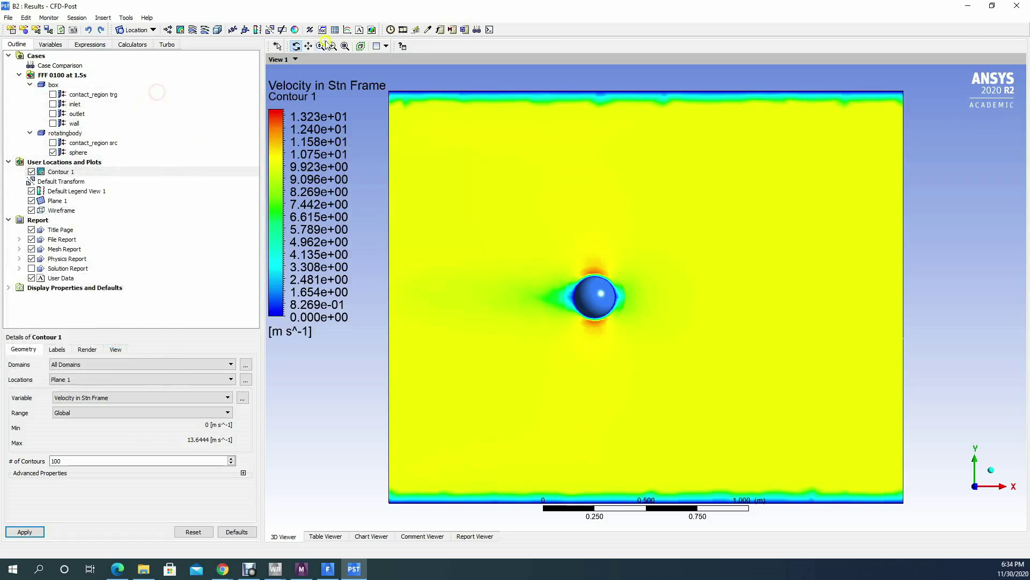
click(391, 31)
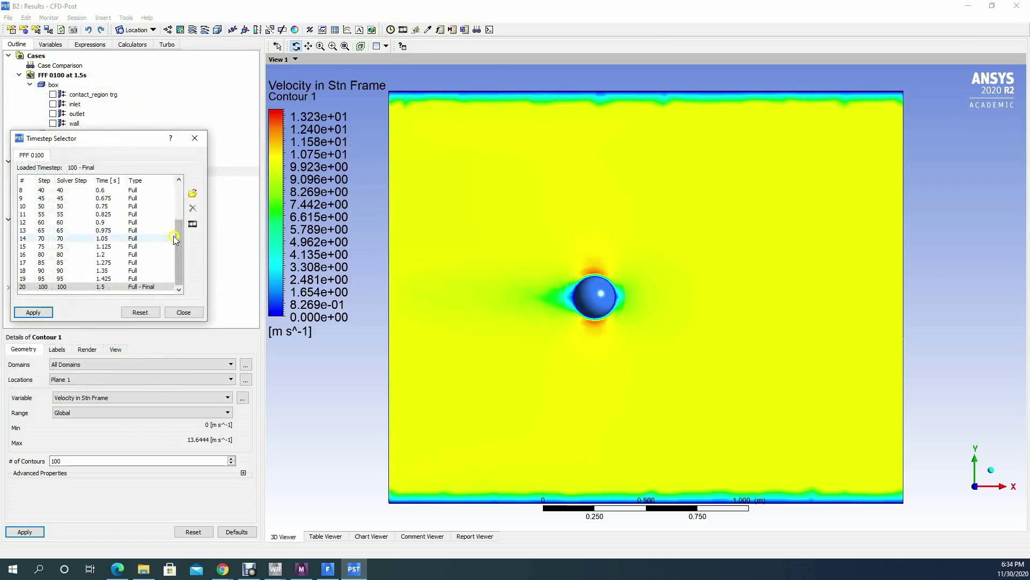
click(188, 203)
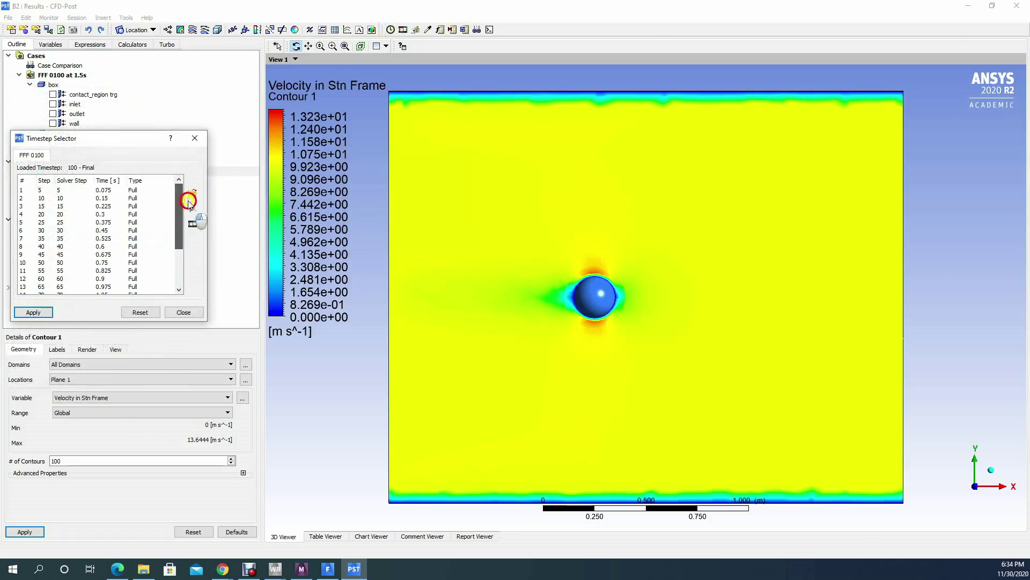
click(93, 192)
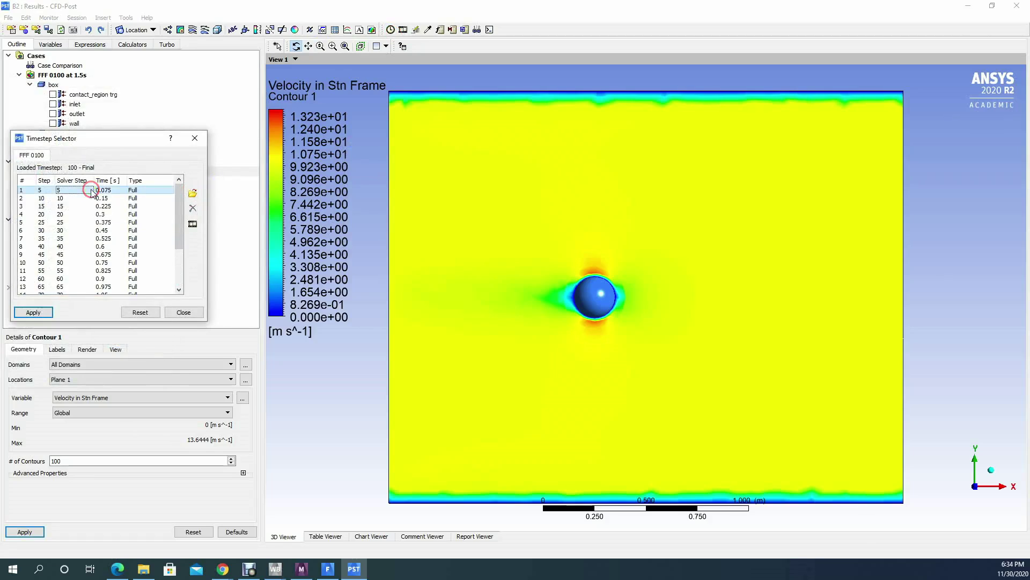
click(184, 237)
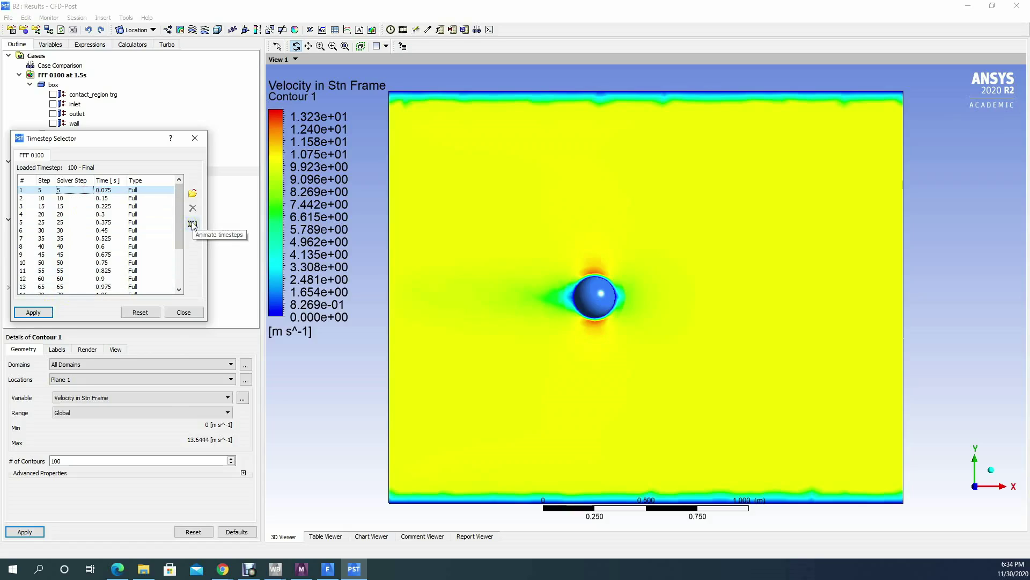
click(193, 224)
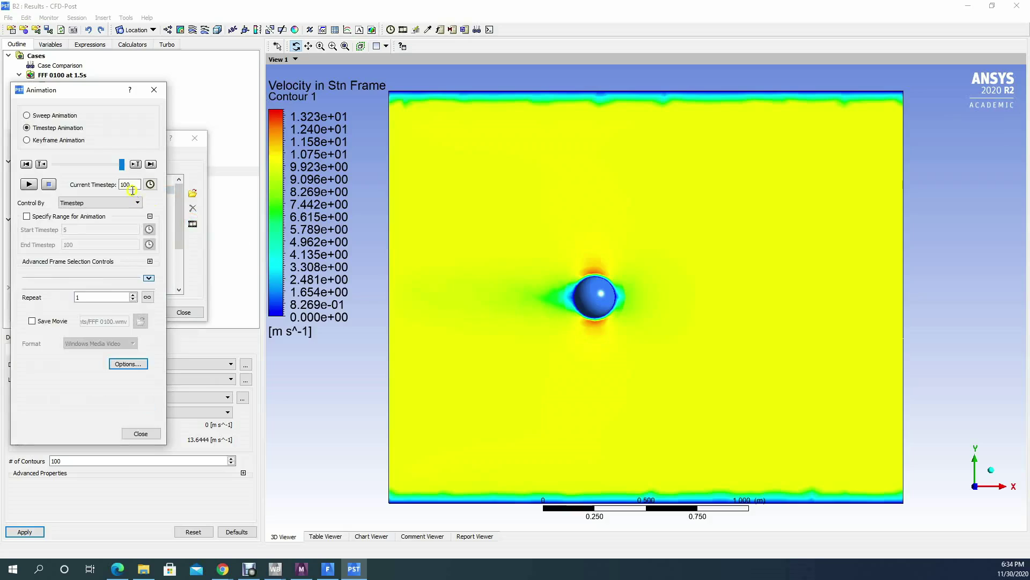
Scrub the animation from timestep 5 to timestep 20 and check the time step size in Fluent's Run Calculation settings.
drag(121, 164, 42, 165)
drag(82, 92, 225, 104)
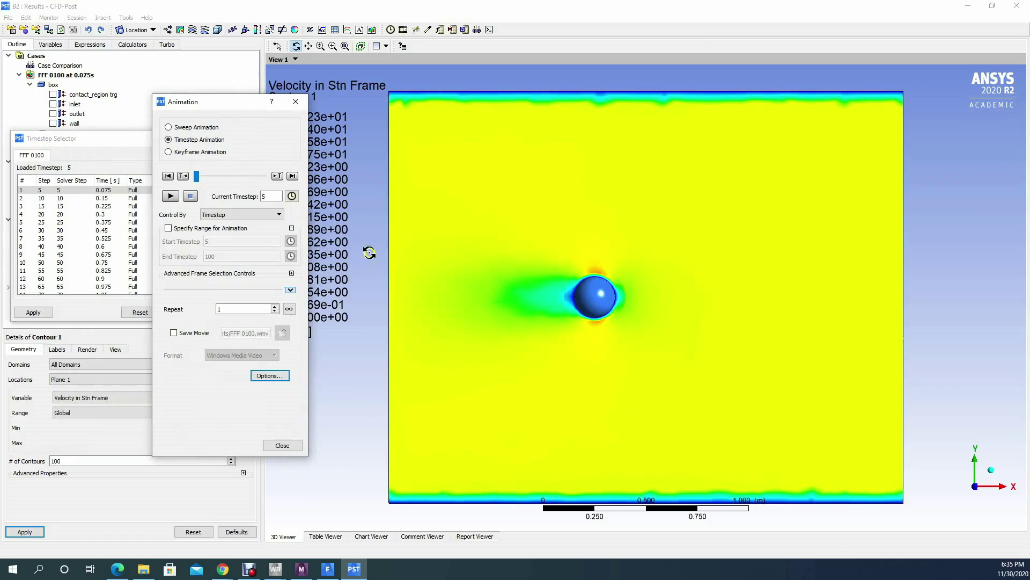
drag(196, 177, 203, 181)
drag(204, 182, 208, 182)
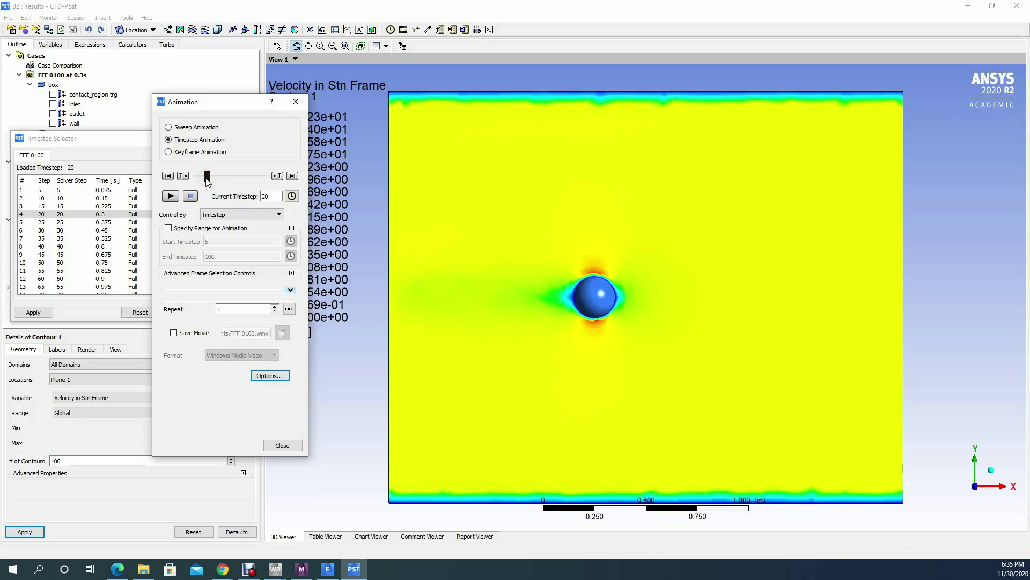
click(327, 568)
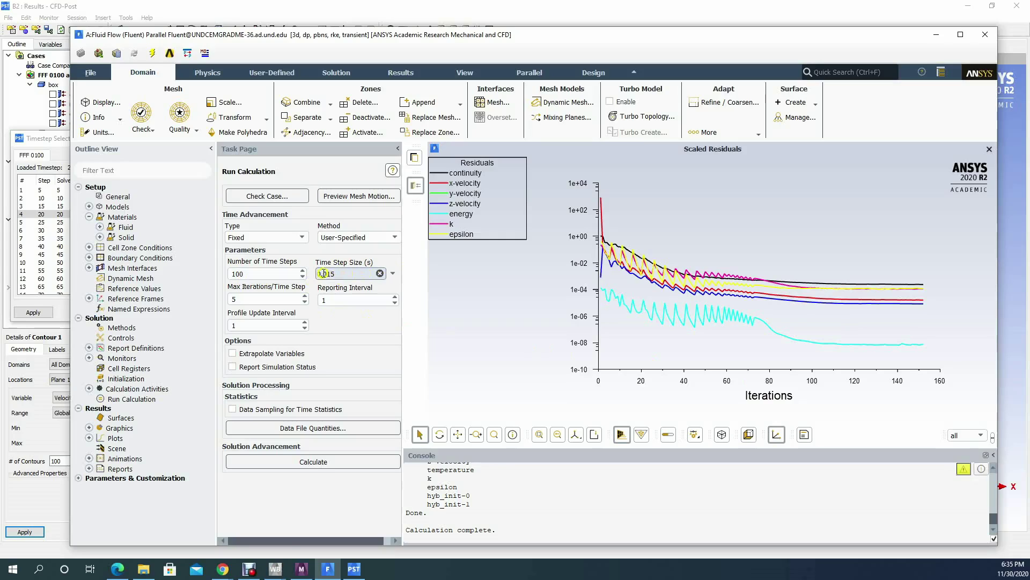
click(354, 569)
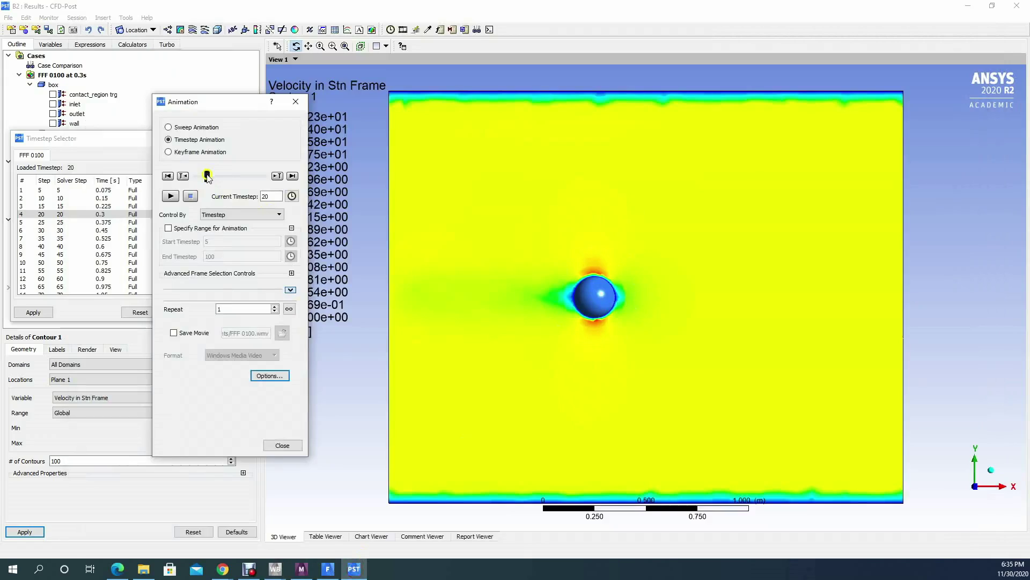
Return the timestep animation to timestep 5 and set its repeat count to 7.
drag(207, 177, 194, 179)
click(230, 309)
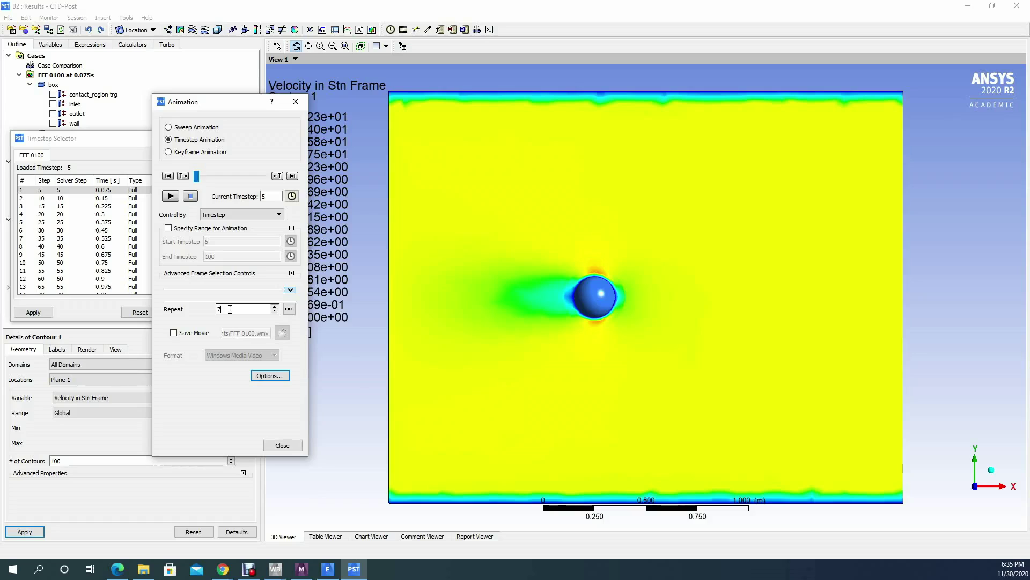
click(264, 196)
Enable movie saving and set the output file to bb.mp4 in MPEG4 format in the user's home folder.
click(172, 333)
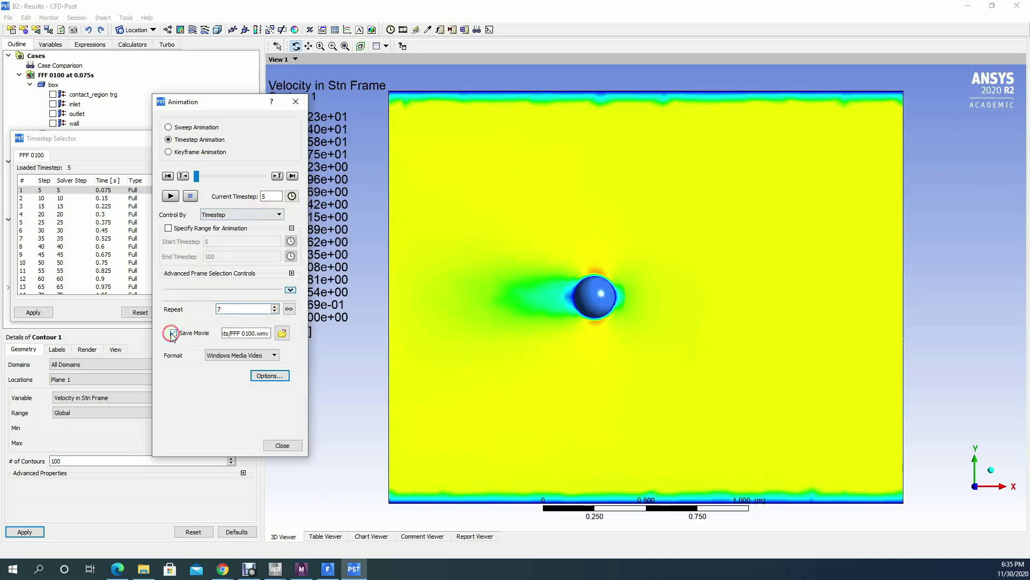
click(283, 333)
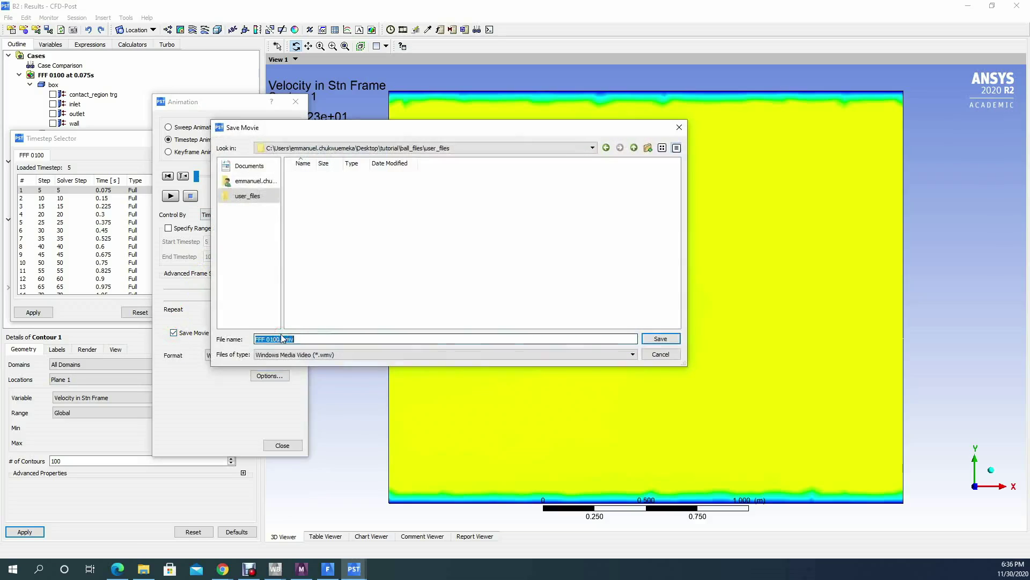
click(262, 183)
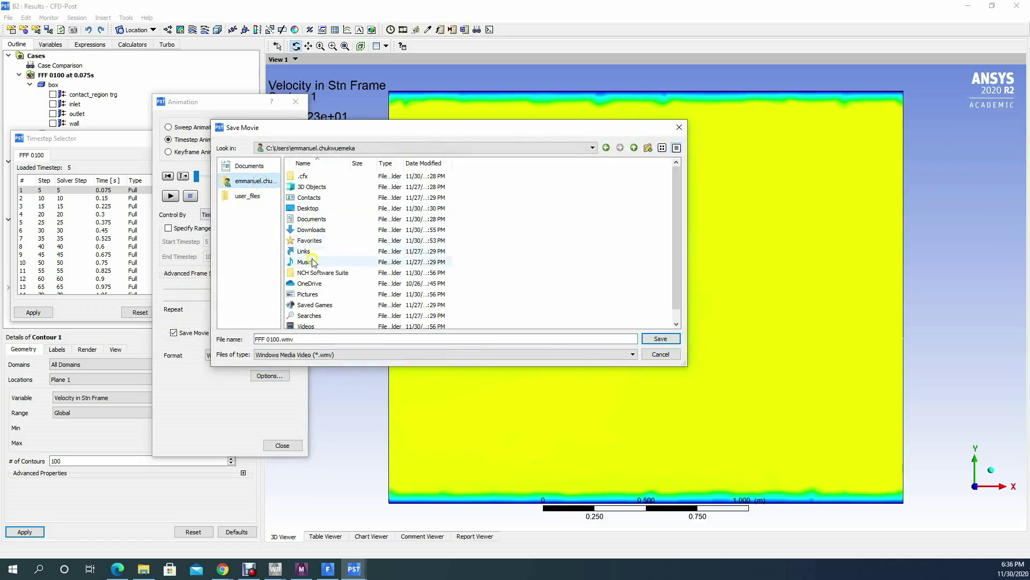
click(309, 209)
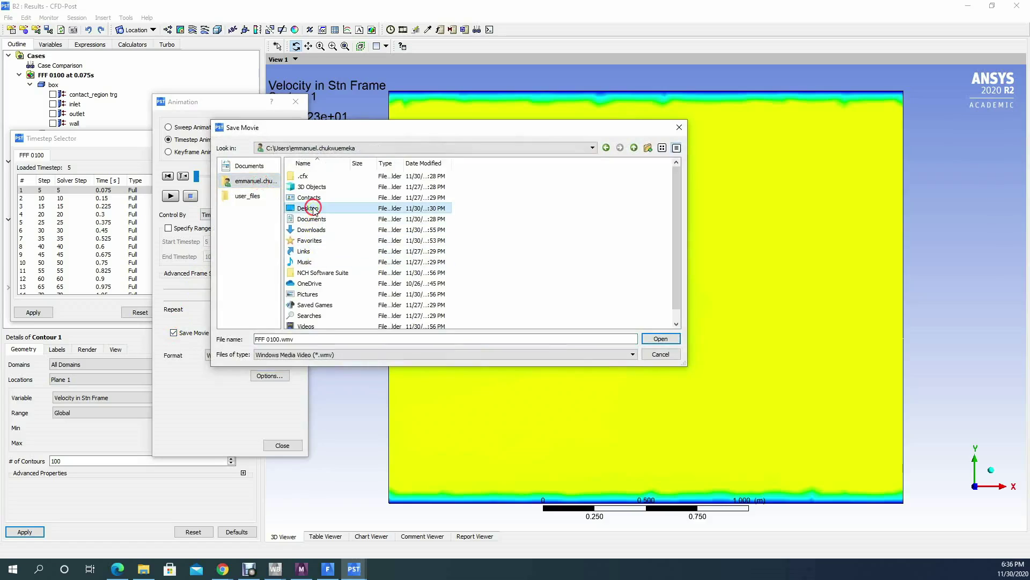
click(275, 339)
key(Delete)
key(Delete)
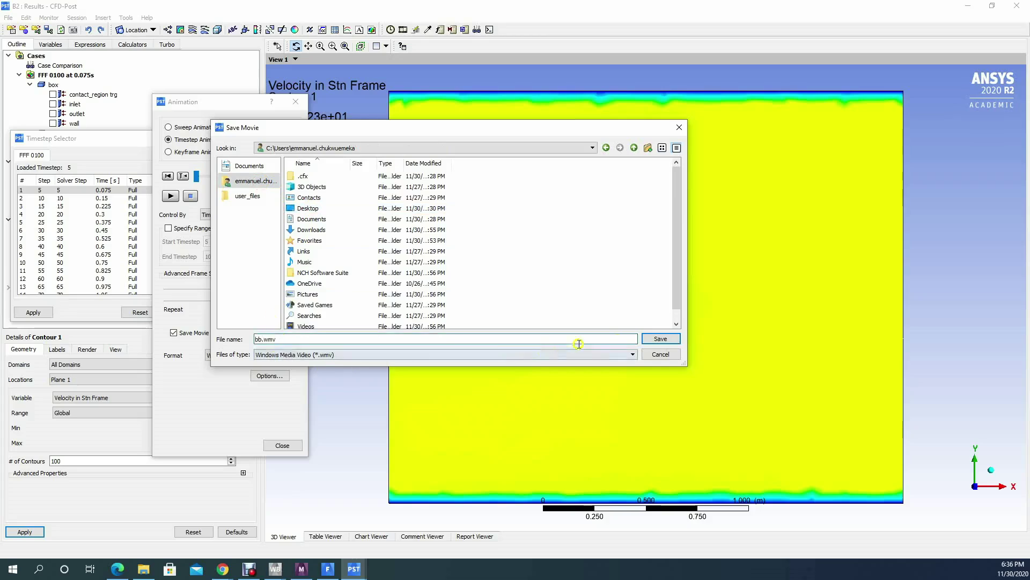
click(624, 356)
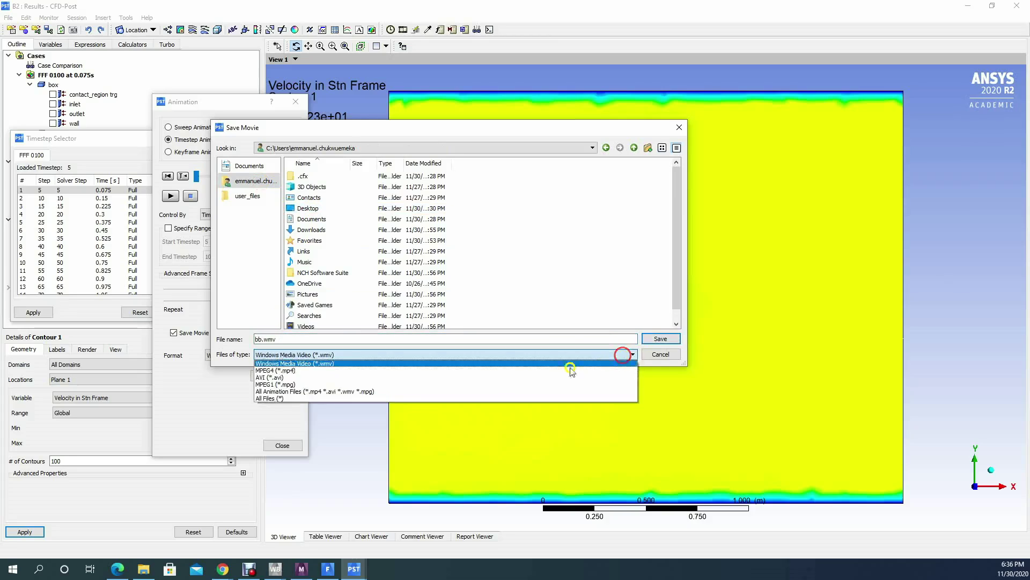
click(351, 372)
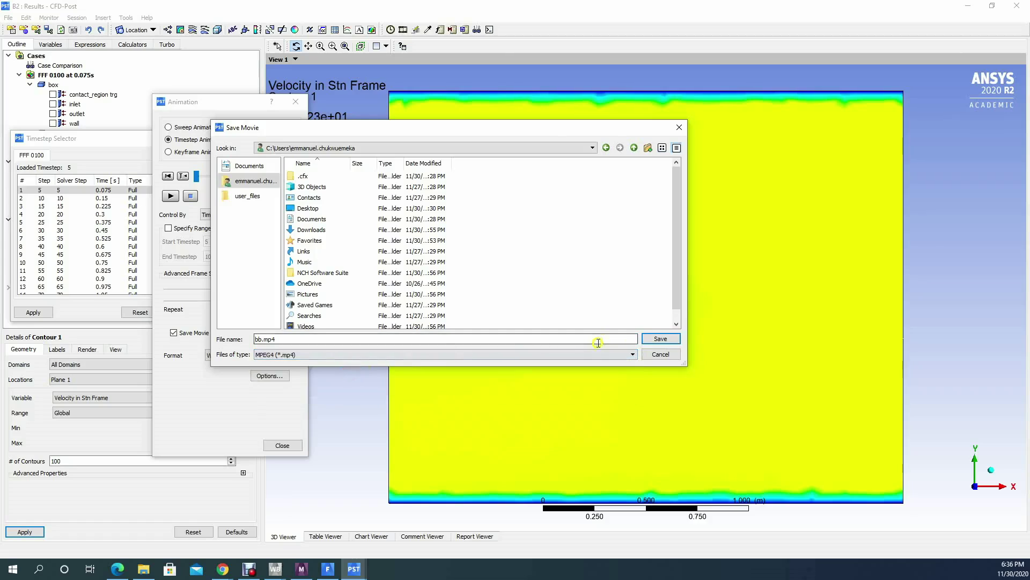
click(661, 339)
Set the movie's quality to High and frame rate to 60, and play the timestep animation to record it.
click(277, 381)
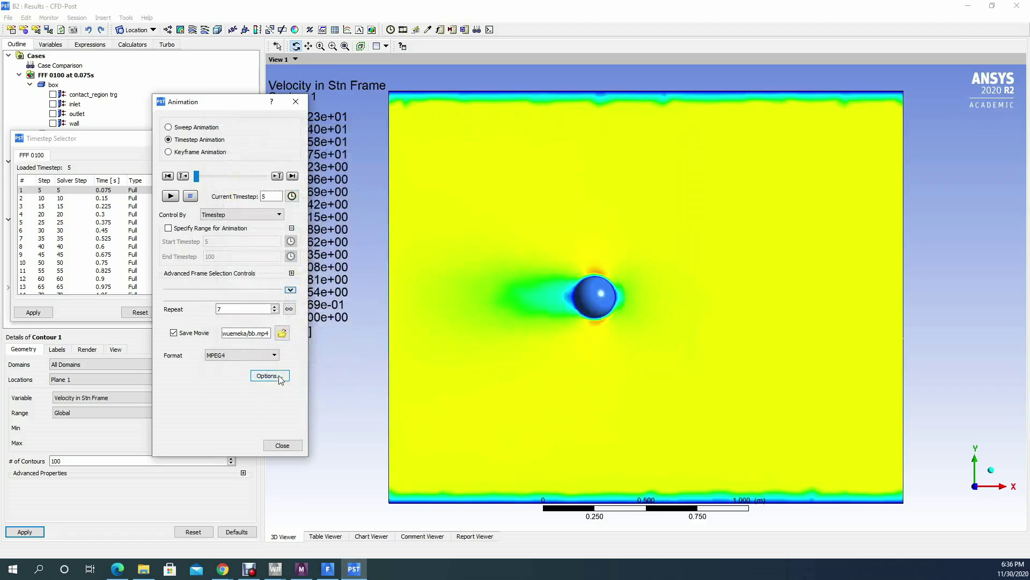
click(279, 378)
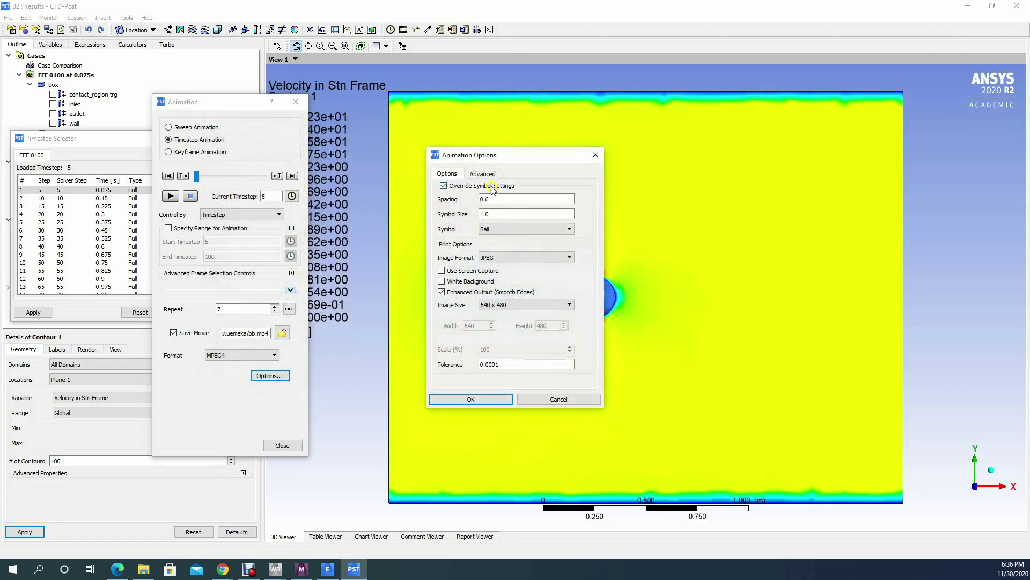
click(480, 174)
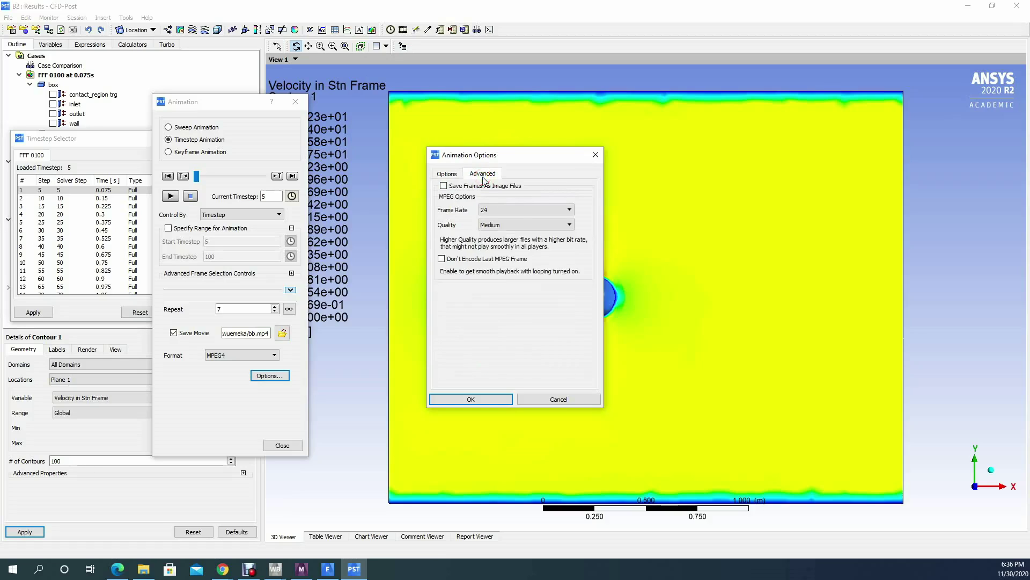
click(529, 211)
click(536, 225)
click(522, 242)
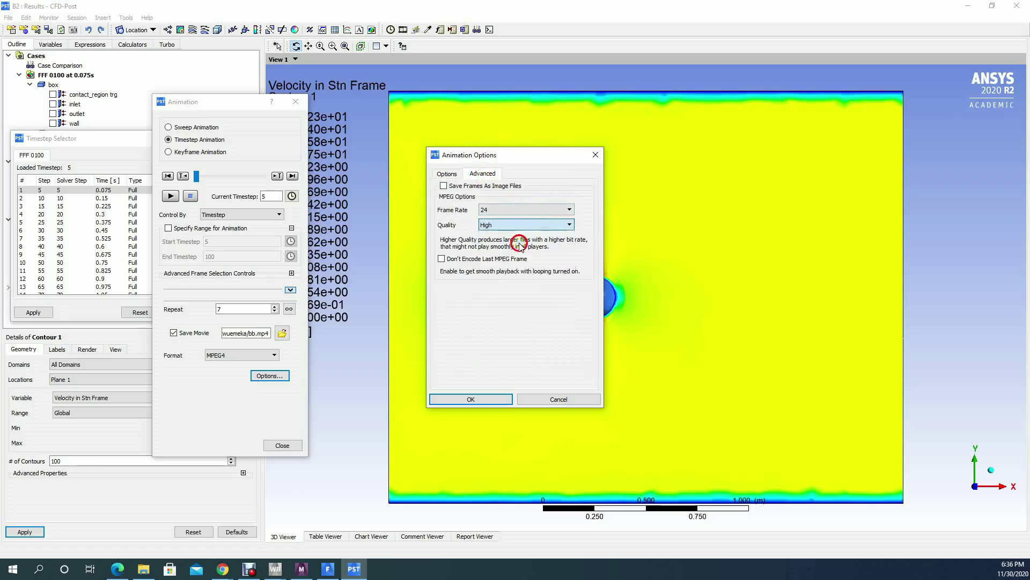
click(527, 210)
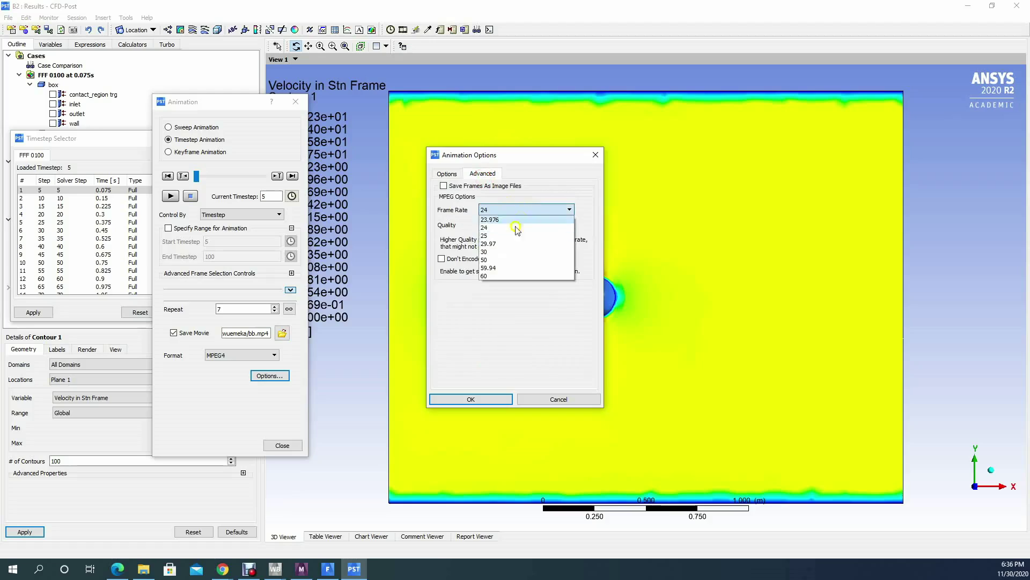
click(489, 276)
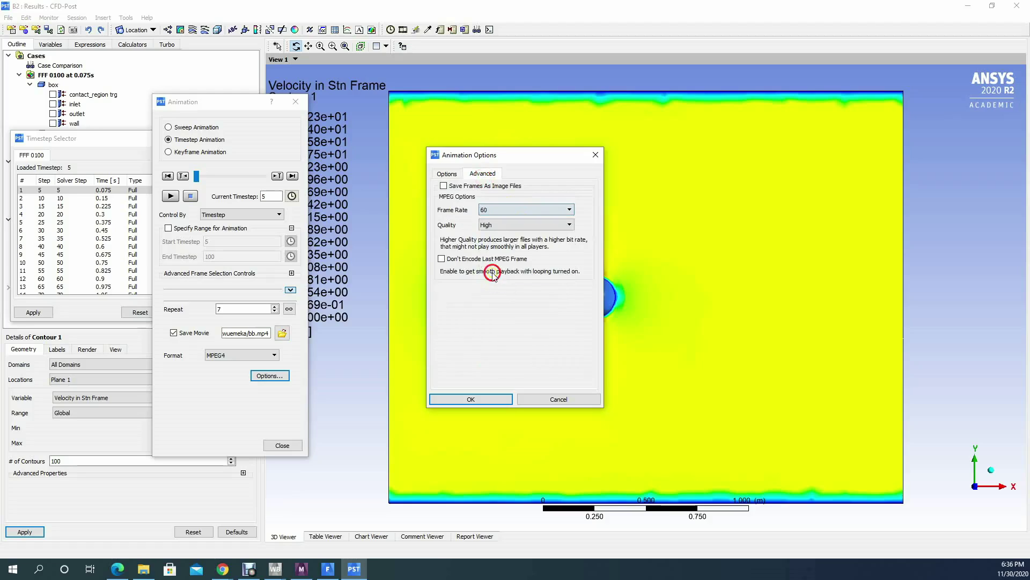
click(448, 176)
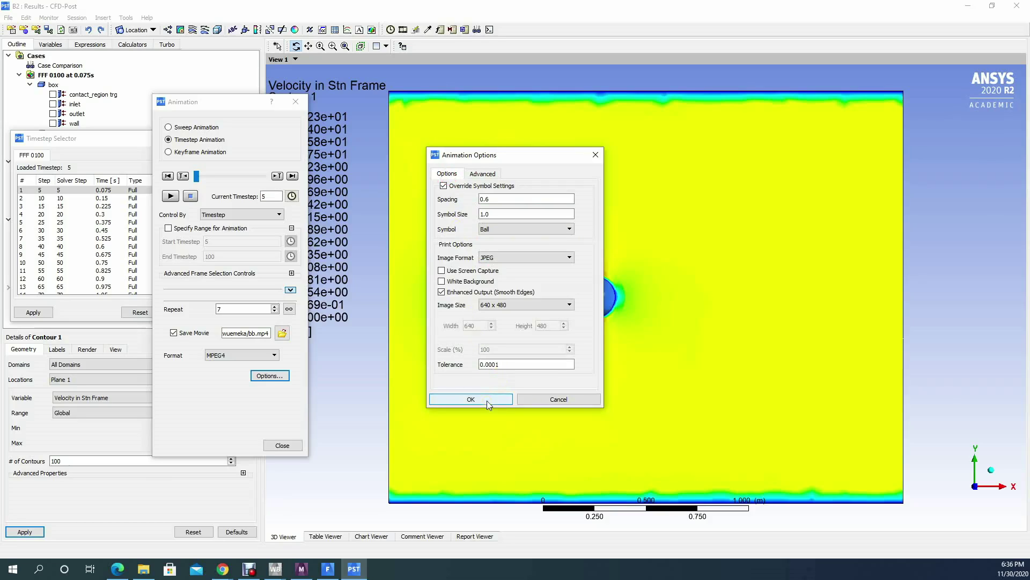
click(471, 399)
scroll(531, 318, down, 1)
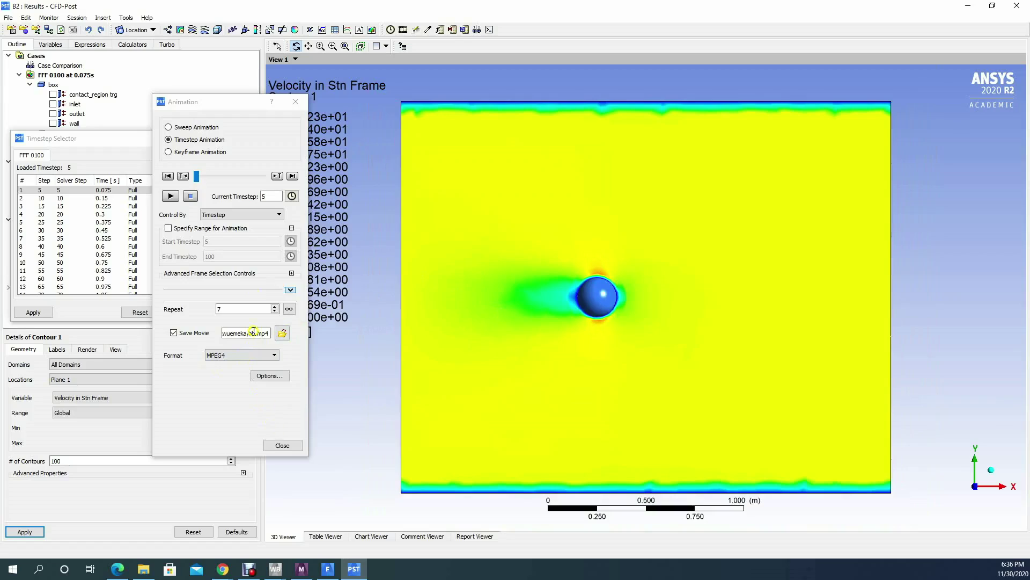
click(170, 196)
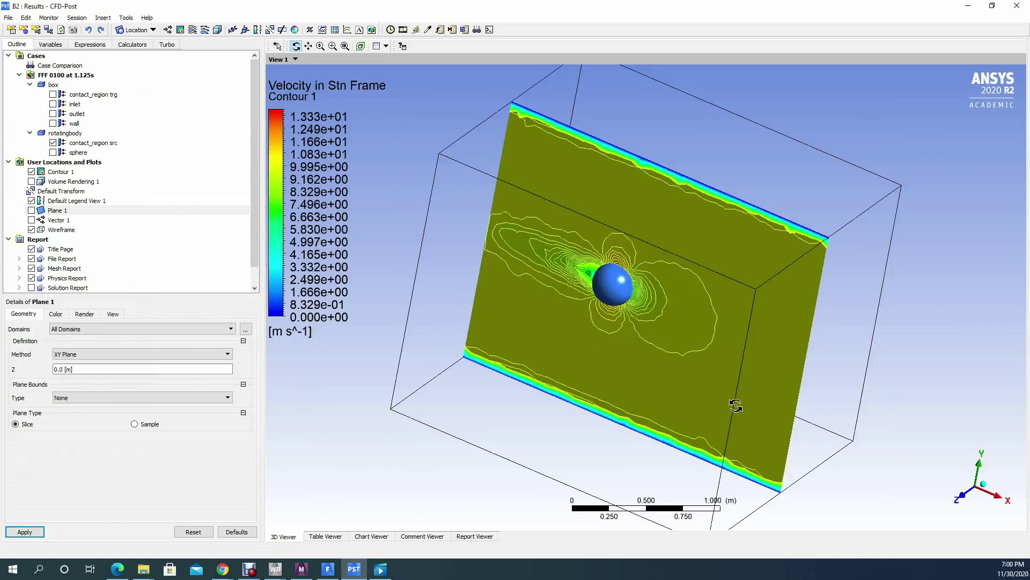
mouse_move(735, 406)
mouse_down()
mouse_move(752, 363)
mouse_move(763, 382)
mouse_move(742, 395)
mouse_up()
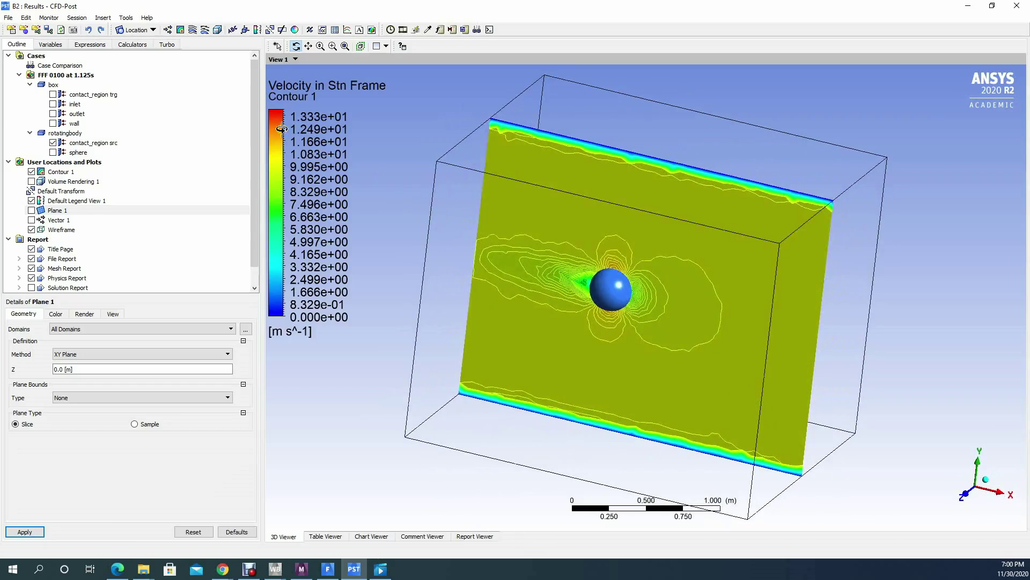
click(170, 30)
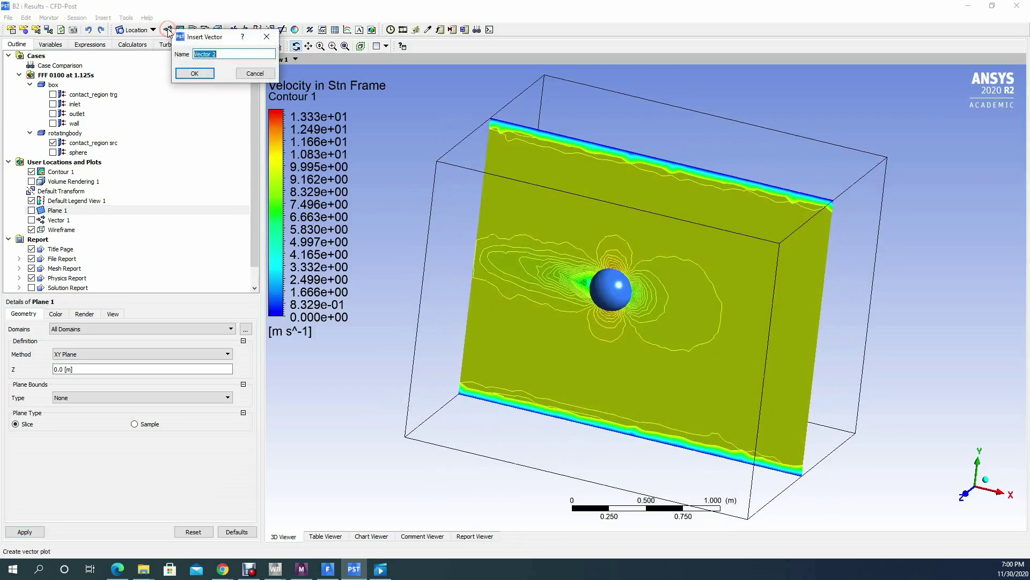
click(269, 42)
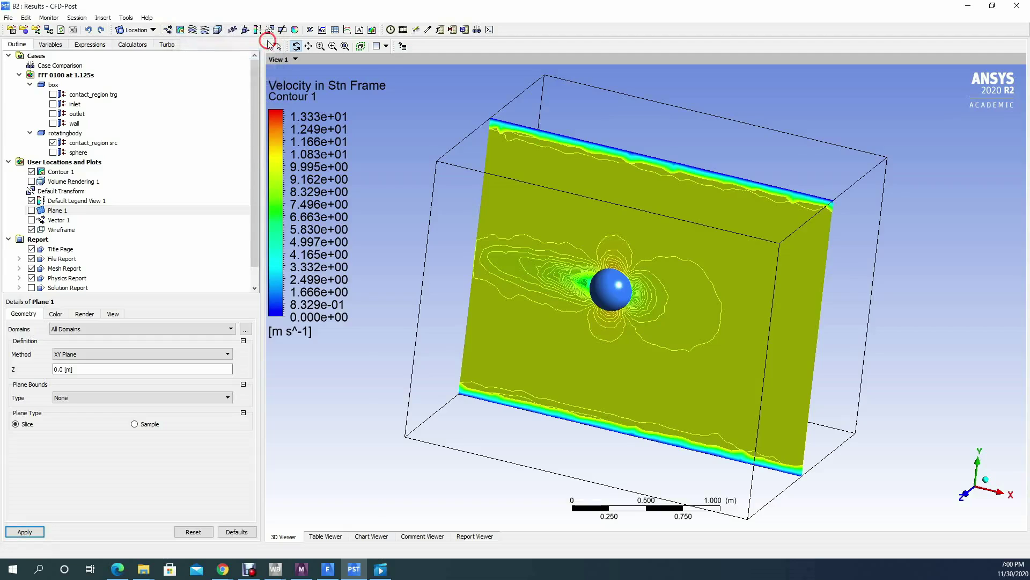
Review the location settings of Vector 1 and the definition of Plane 1, toggling the plane's visibility to check it.
click(60, 220)
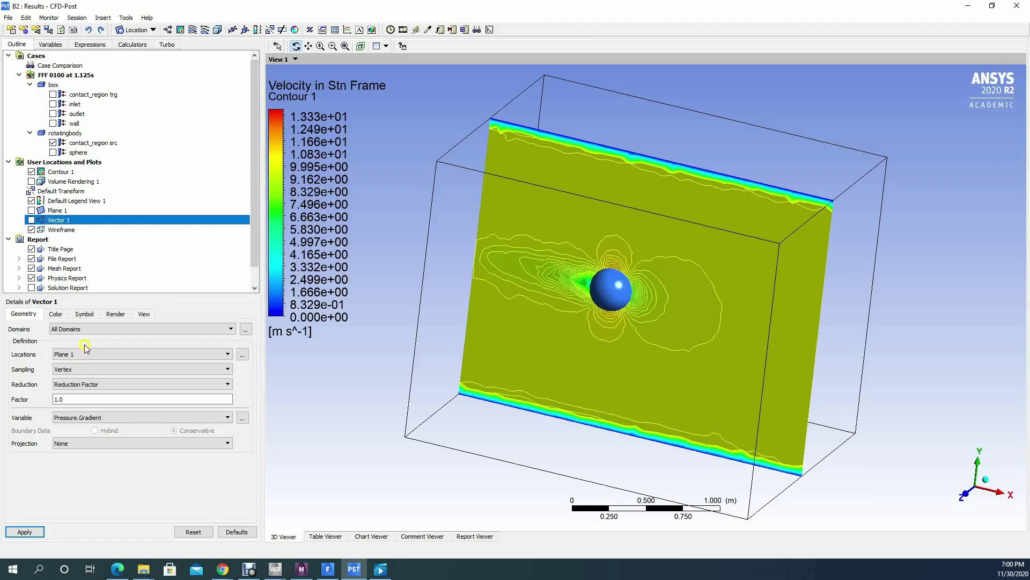
click(72, 354)
click(291, 385)
click(56, 211)
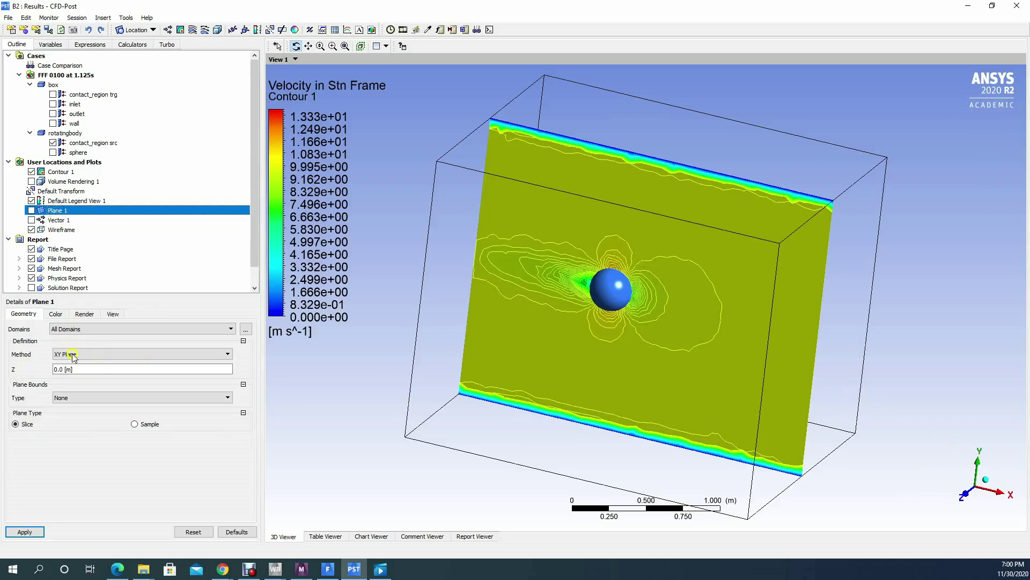
click(31, 210)
click(31, 210)
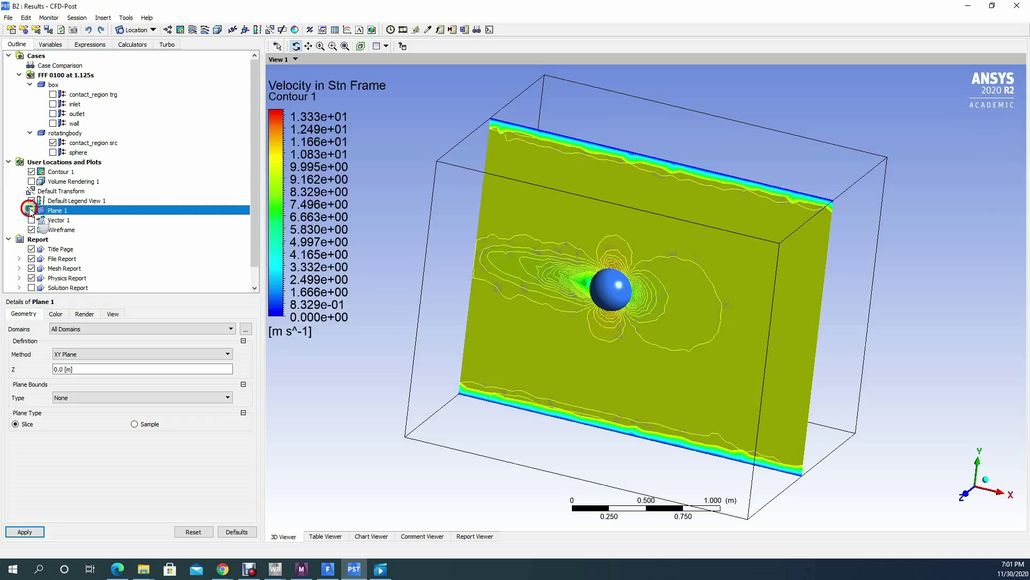
Keep Vector 1 located on Plane 1, change its sampling to Random and apply it.
click(56, 220)
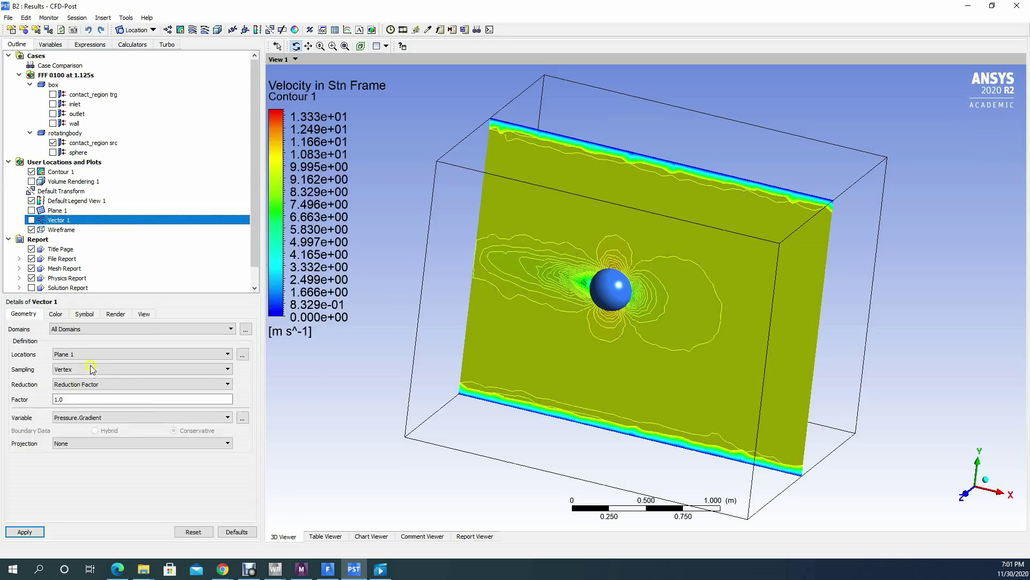
click(91, 354)
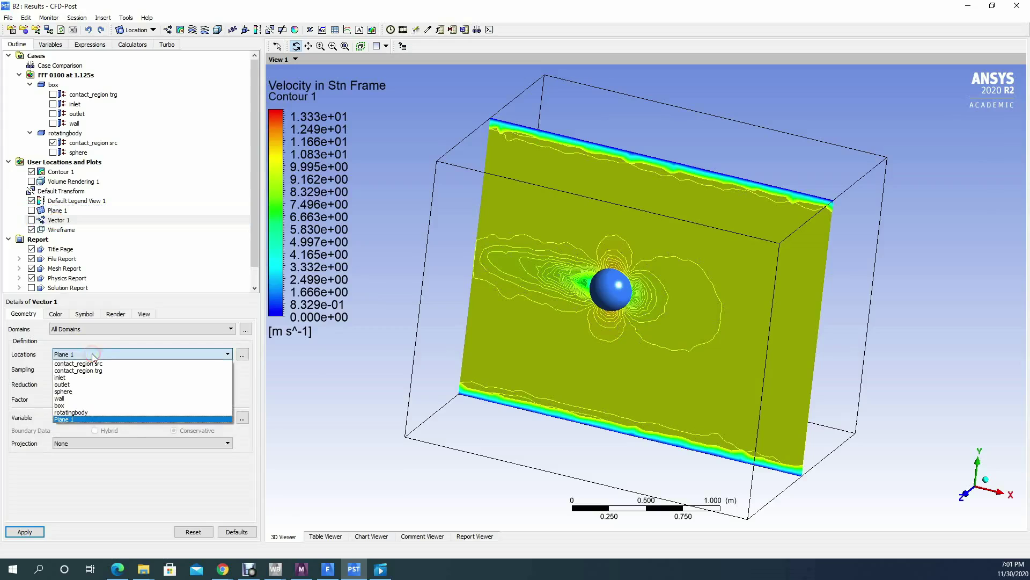
click(92, 353)
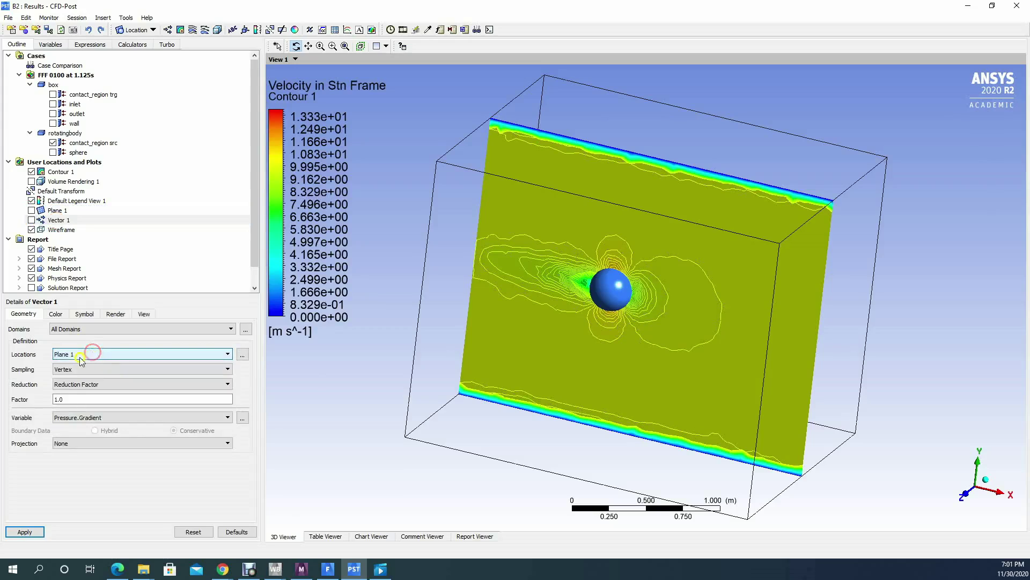
click(77, 369)
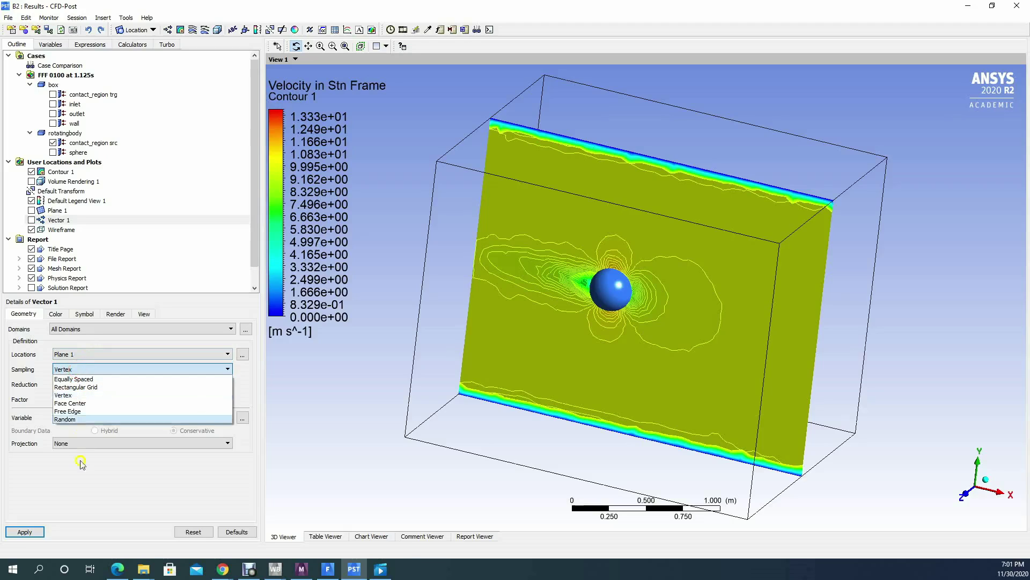
click(65, 420)
click(23, 533)
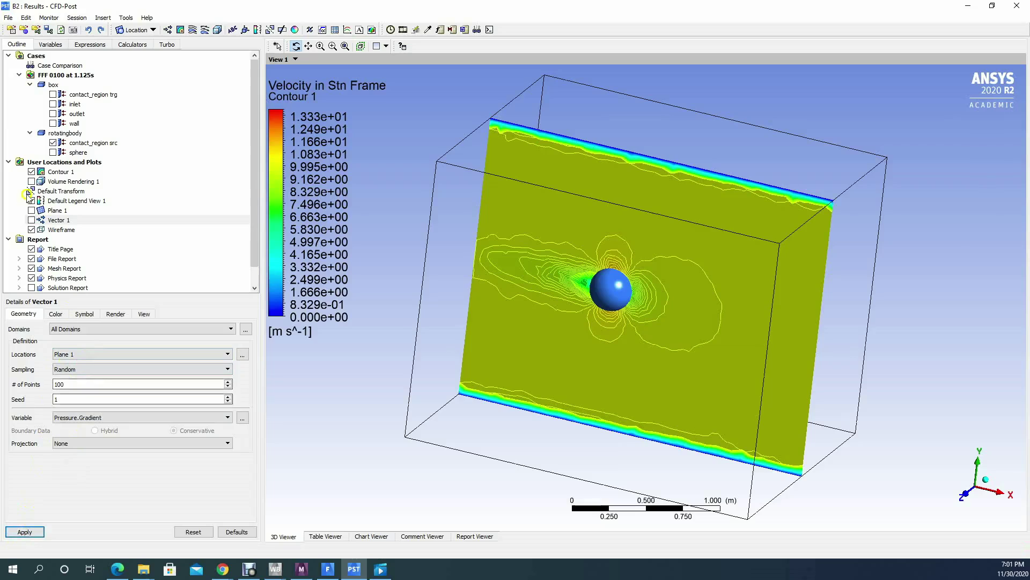
Hide Contour 1 and show Vector 1 together with Plane 1 in the viewer.
click(31, 172)
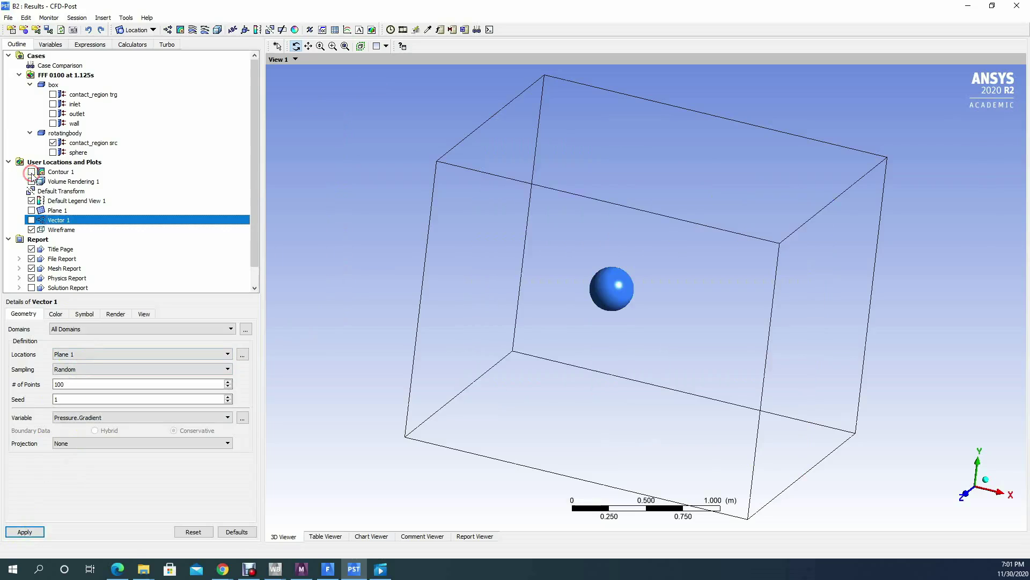
click(31, 220)
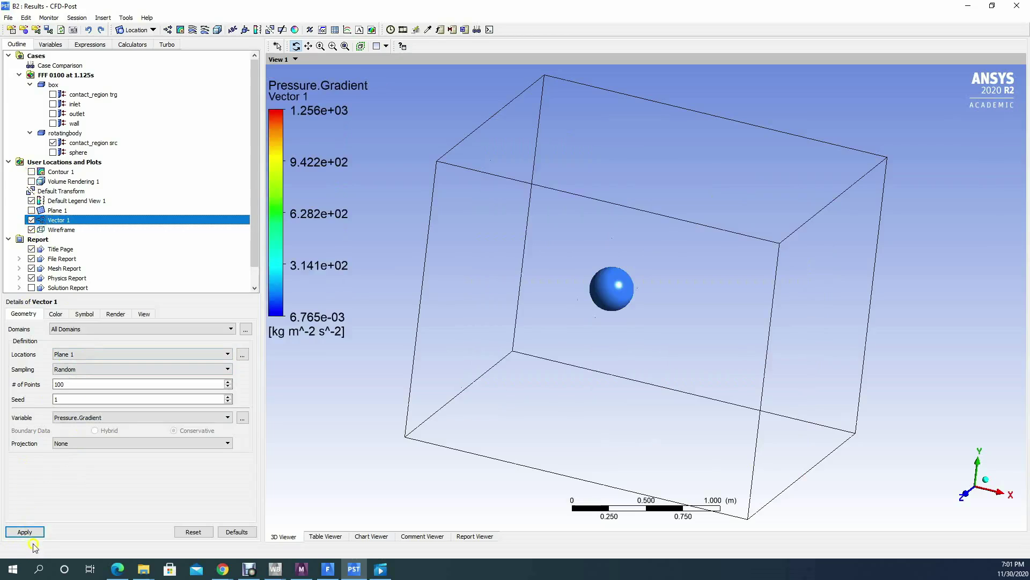
click(31, 211)
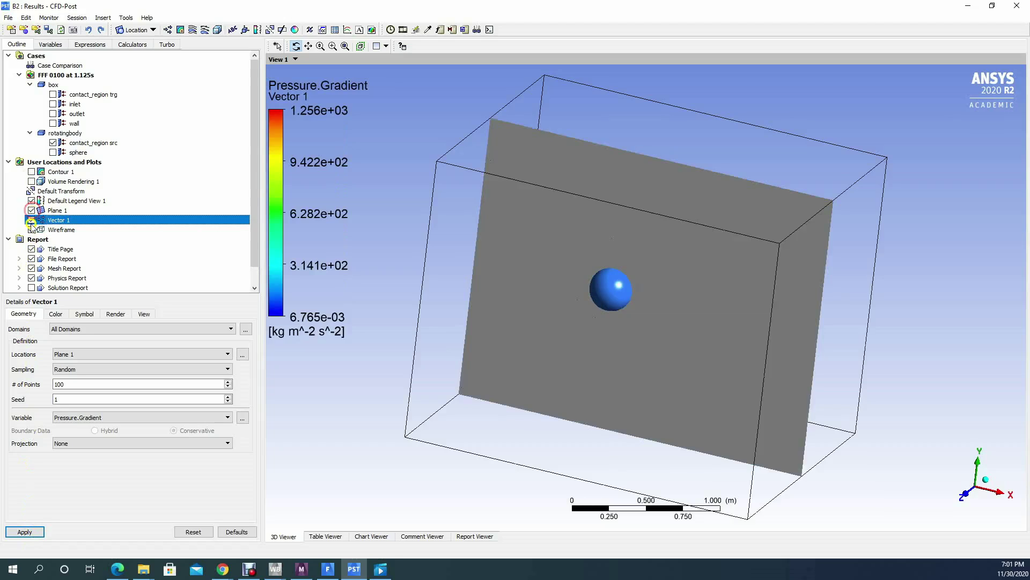
Change the sampling of Vector 1 on Plane 1 to Vertex, apply it and inspect the vectors around the ball.
click(26, 531)
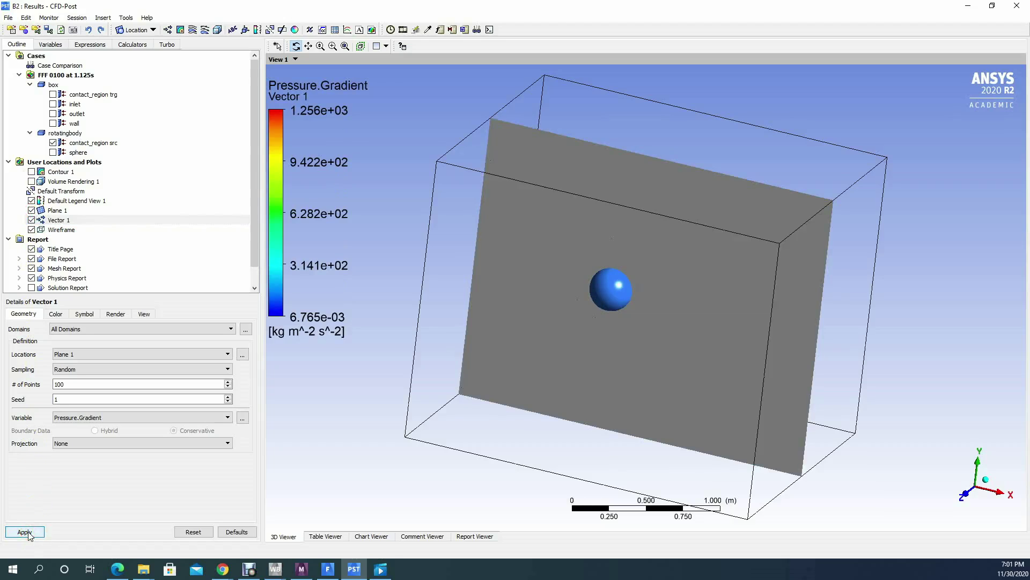
click(77, 369)
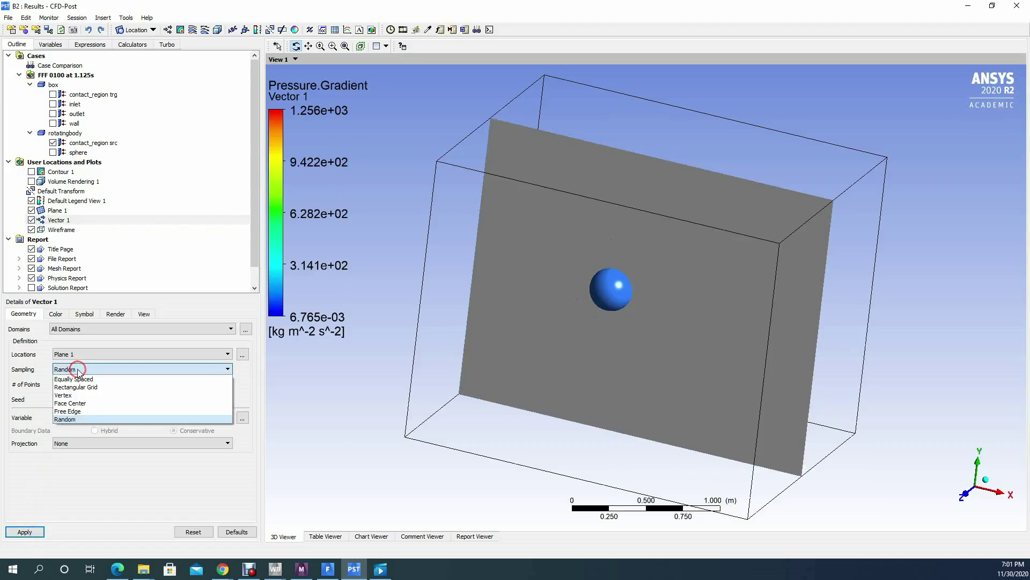
click(68, 394)
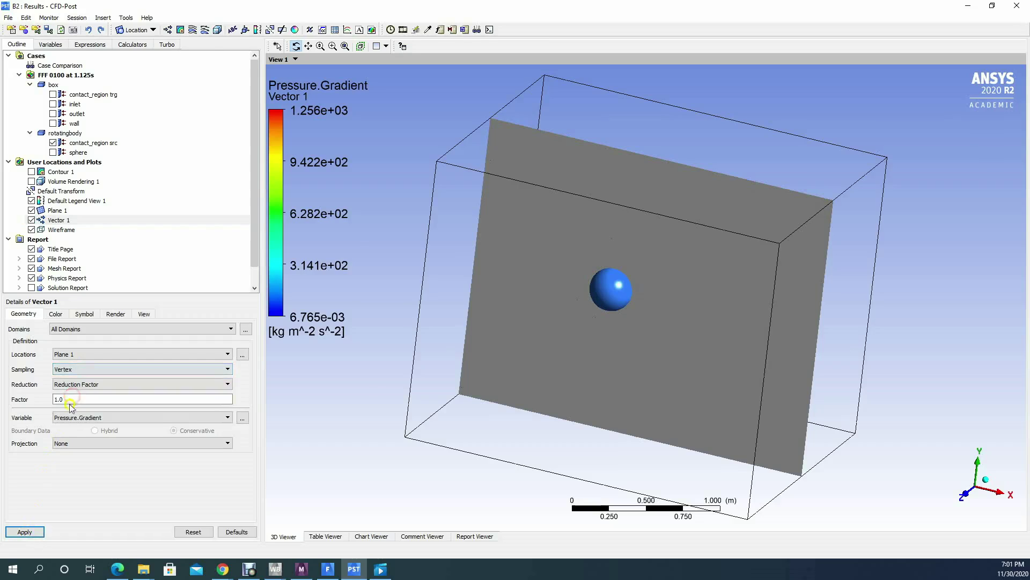
click(25, 531)
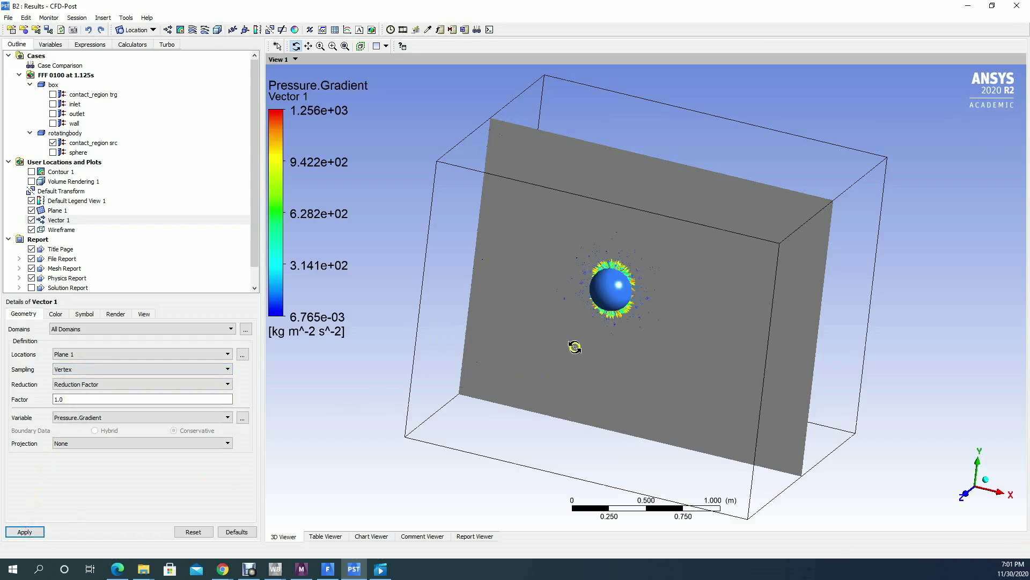
scroll(580, 347, up, 5)
drag(592, 357, 609, 358)
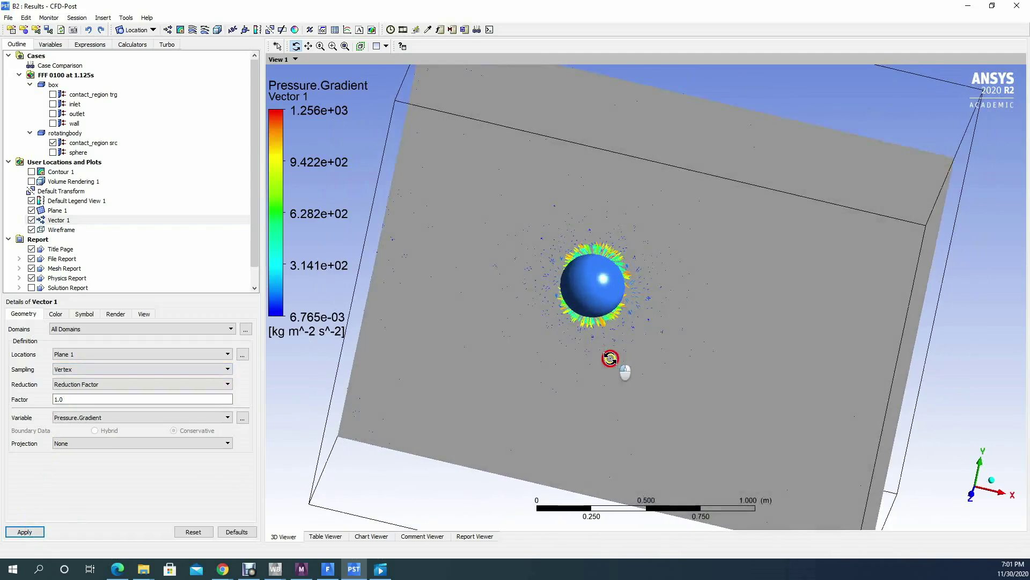
scroll(584, 339, up, 2)
scroll(587, 342, up, 3)
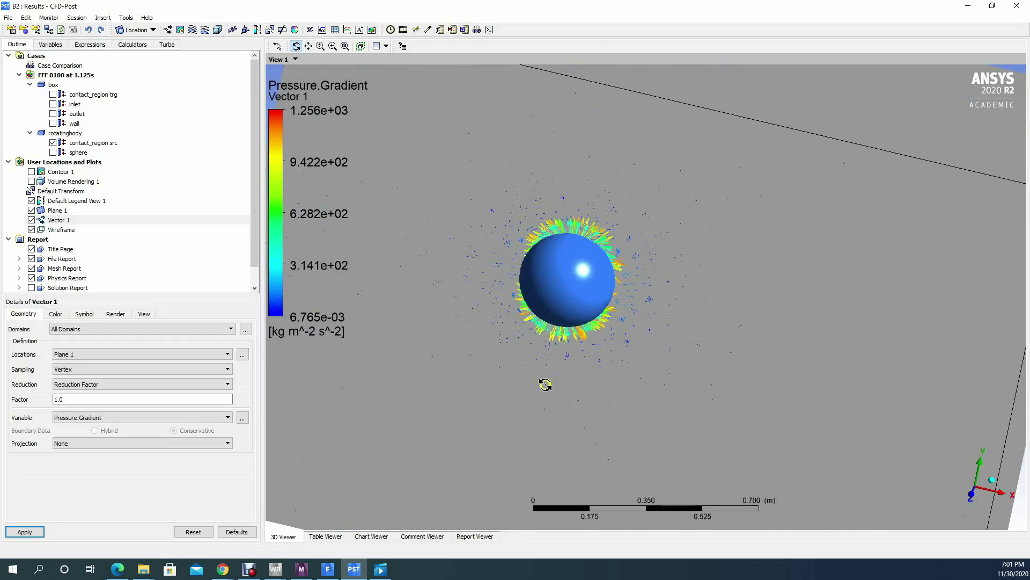
drag(628, 283, 632, 272)
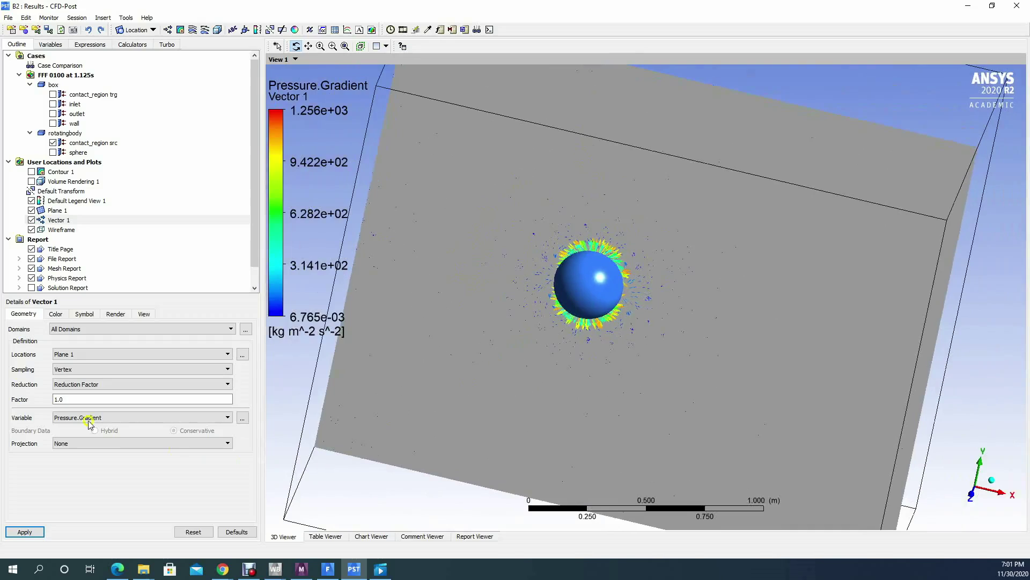
Redefine Plane 1 with the ZX Plane method, apply it and view its vectors from above.
click(60, 211)
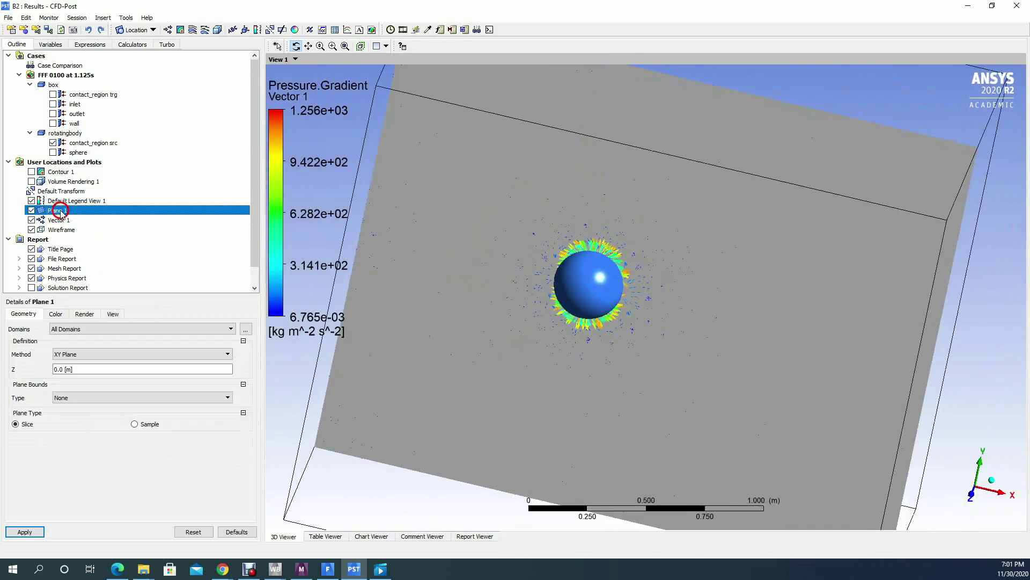
click(92, 356)
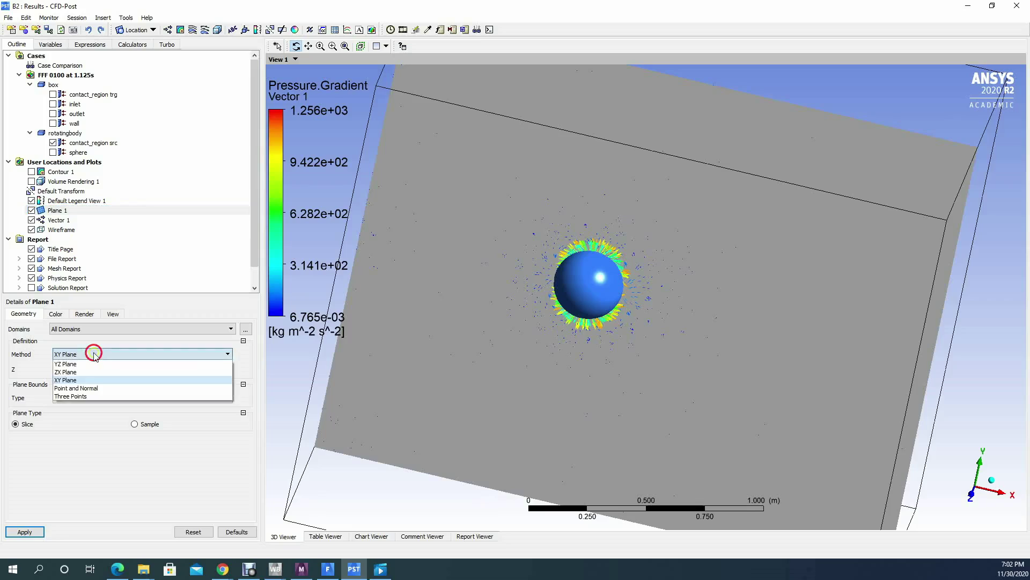
click(71, 372)
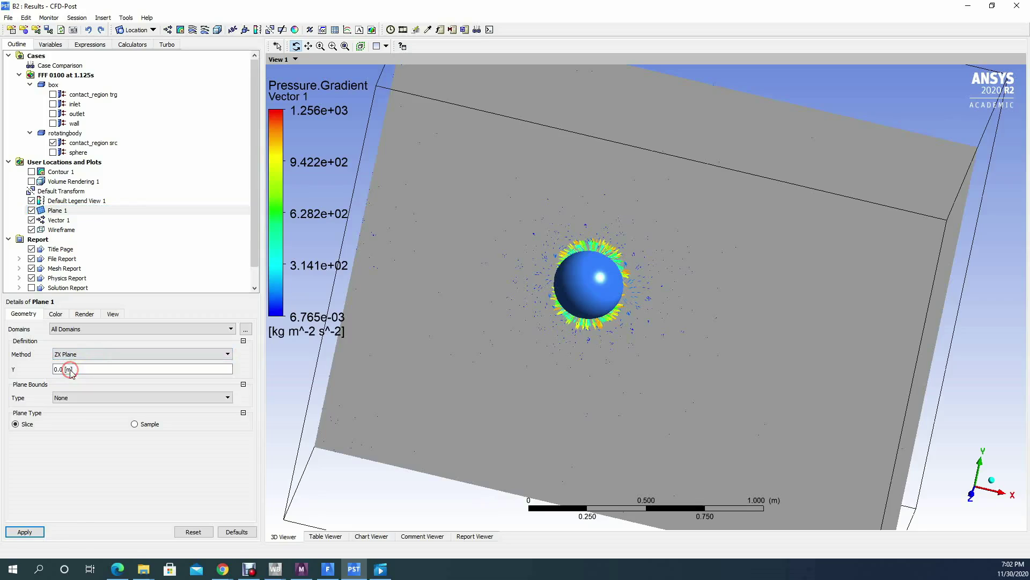
click(24, 531)
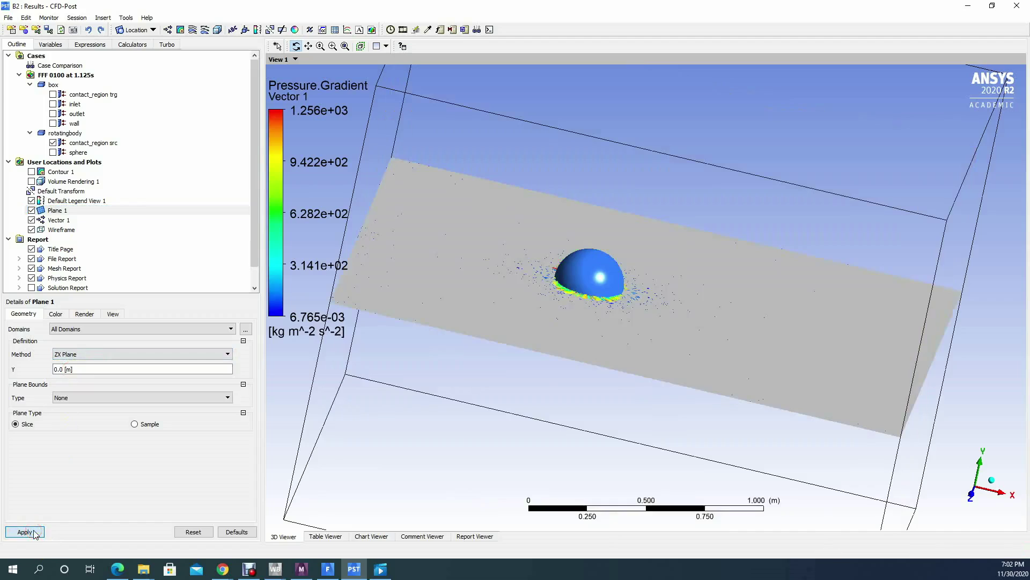
drag(583, 330, 559, 419)
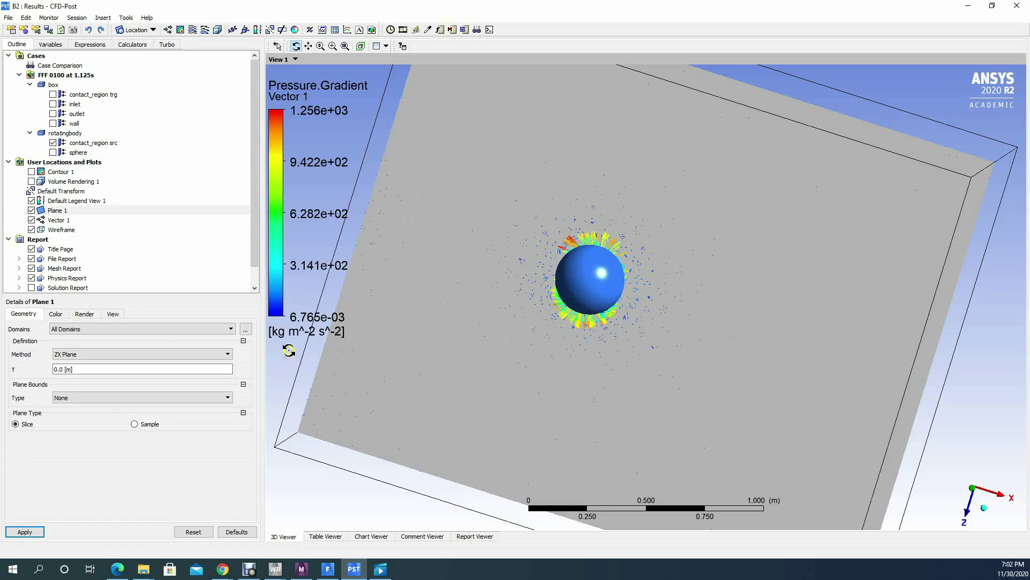
Redefine Plane 1 with the YZ Plane method and apply it.
click(118, 358)
click(83, 369)
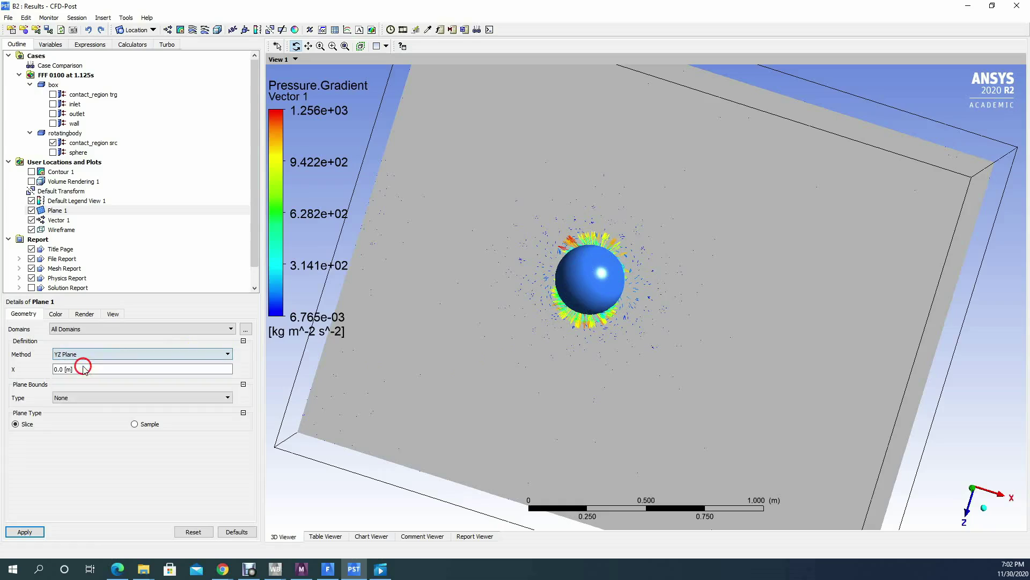
click(25, 531)
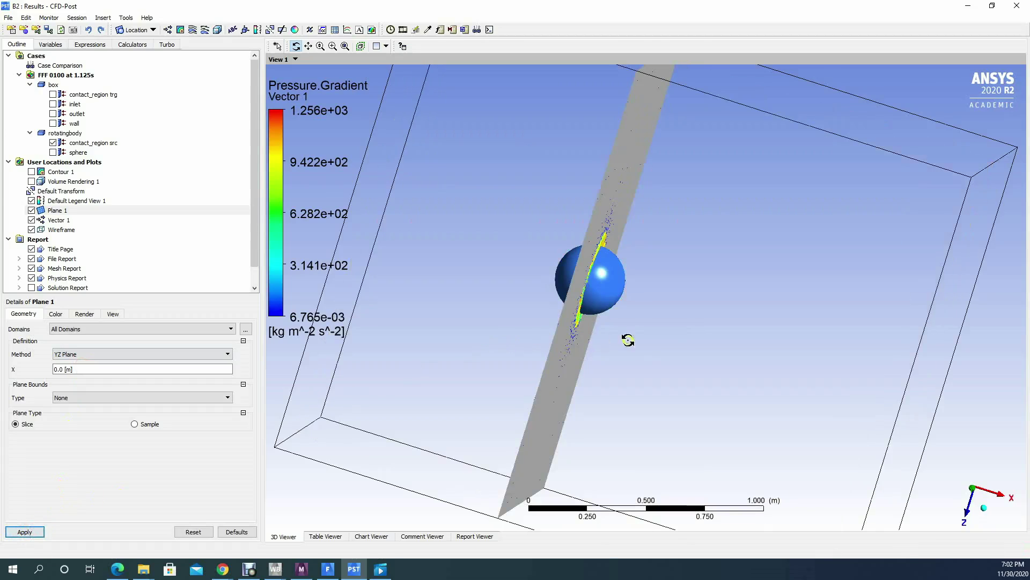
Examine the pressure gradient vectors around the ball on the YZ plane from several angles, including an isometric view.
drag(644, 349, 552, 252)
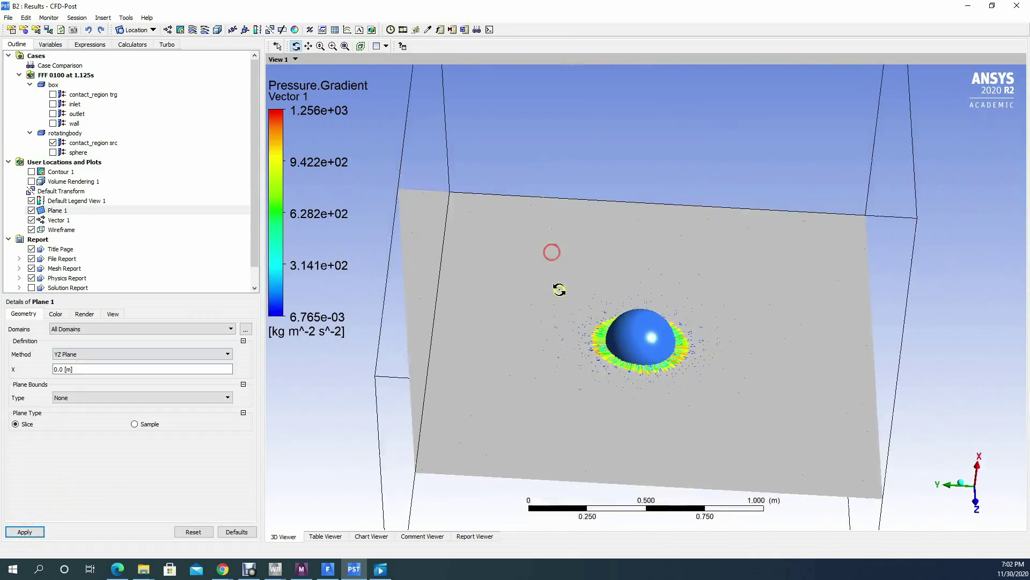
drag(559, 289, 838, 410)
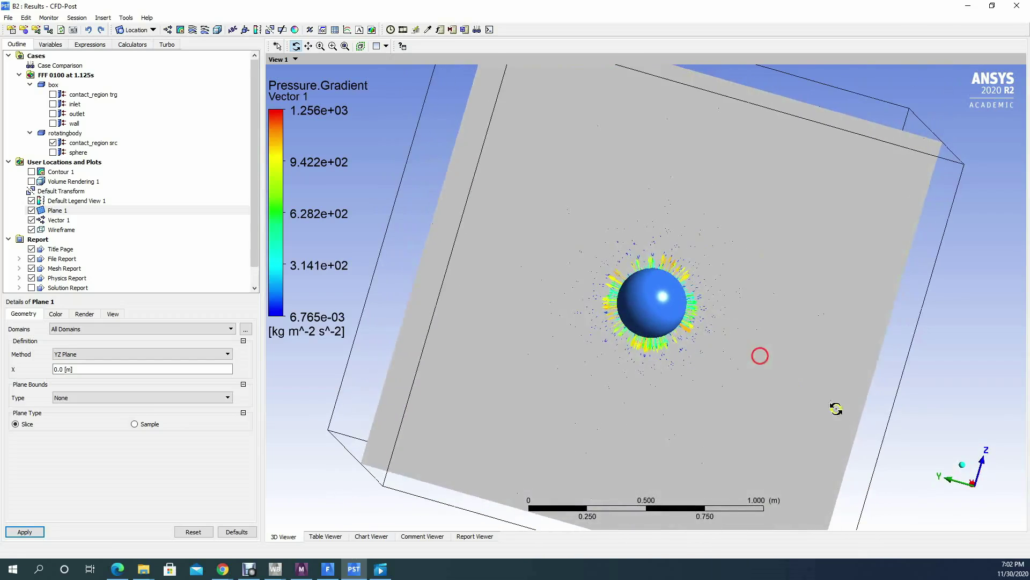
click(964, 470)
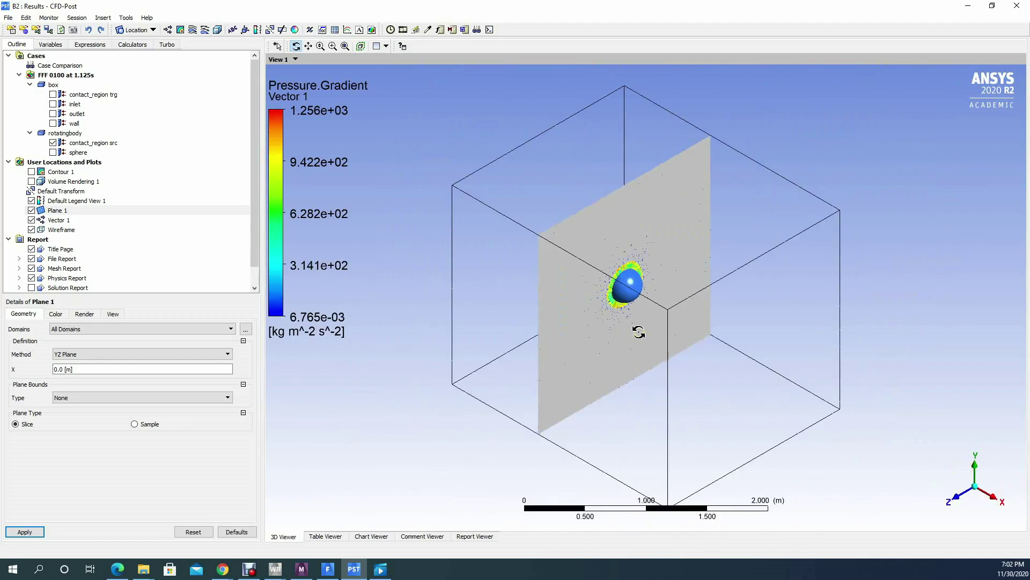
scroll(612, 276, up, 5)
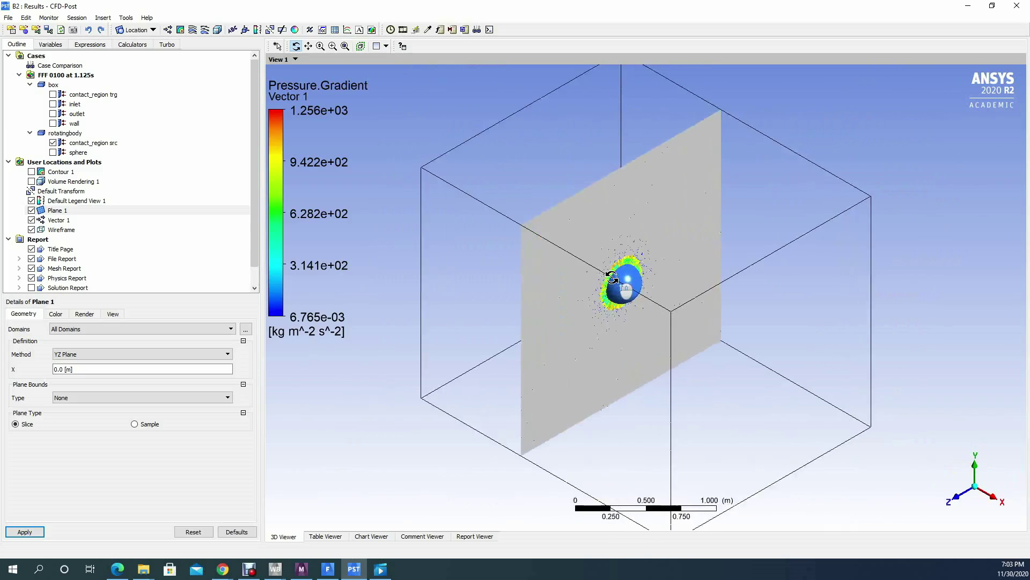
scroll(611, 276, up, 3)
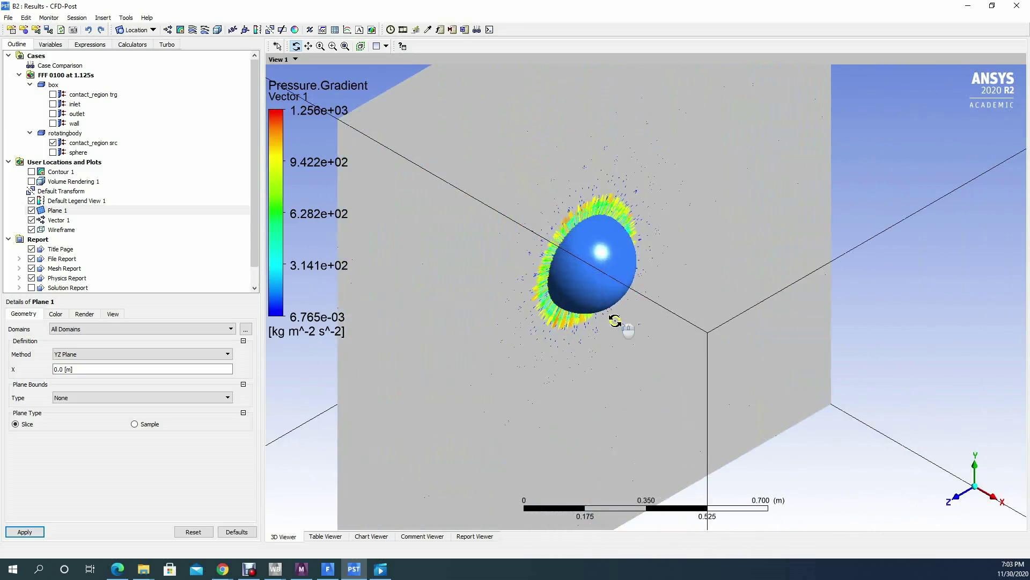
drag(616, 353, 554, 352)
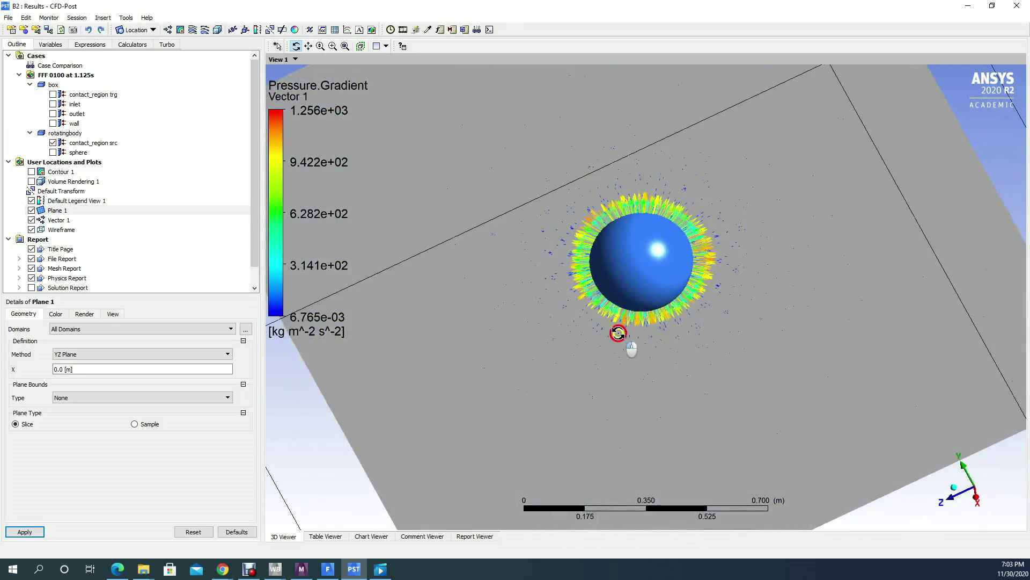
drag(617, 336, 624, 308)
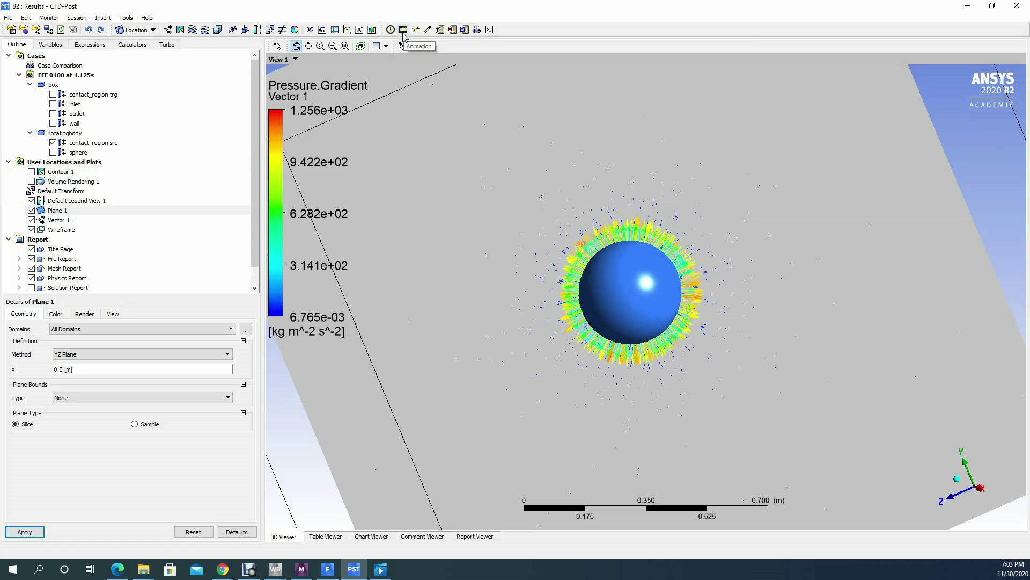
scroll(525, 237, down, 4)
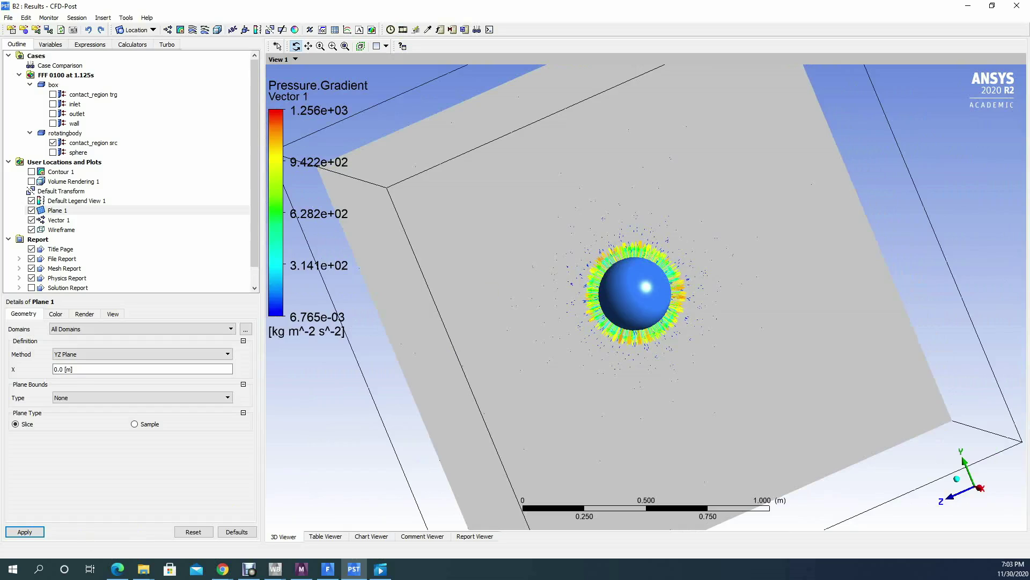
click(249, 569)
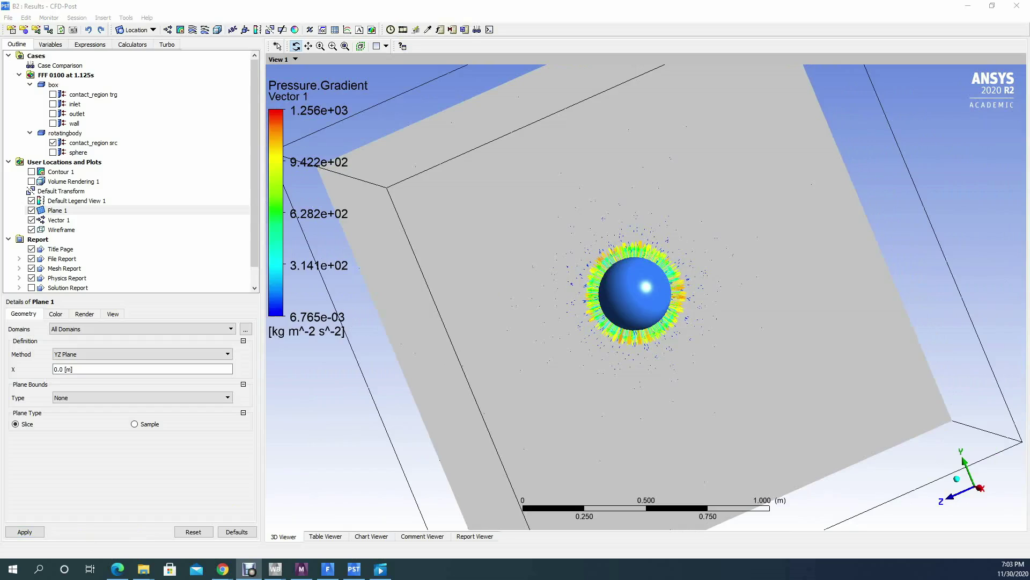